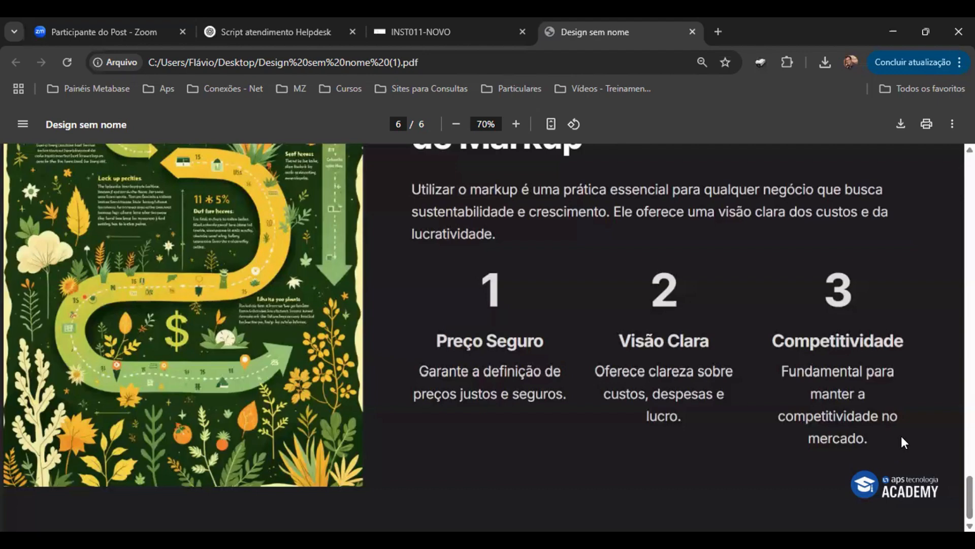
Step: Scroll back through the markup presentation PDF to its first page, reviewing the slides
scroll(889, 438, up, 10)
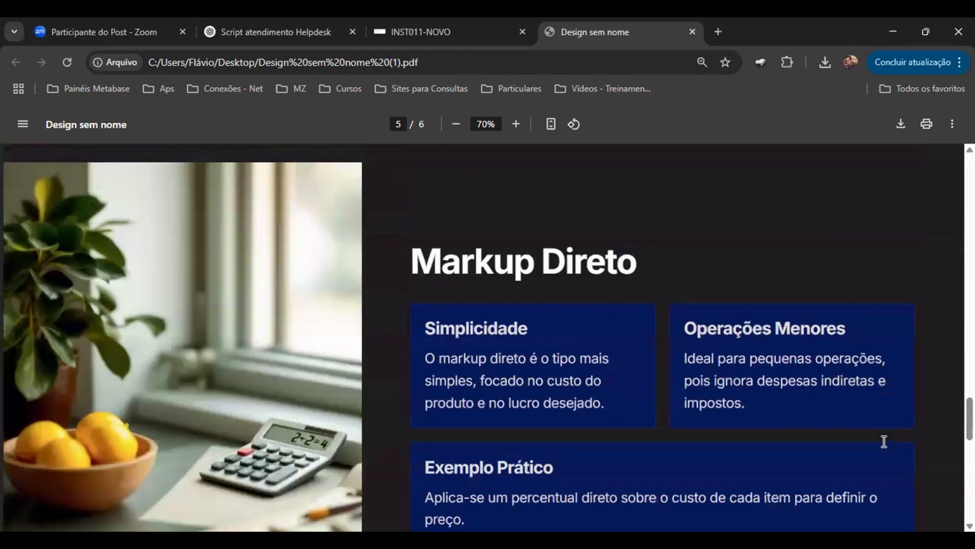
scroll(884, 441, up, 15)
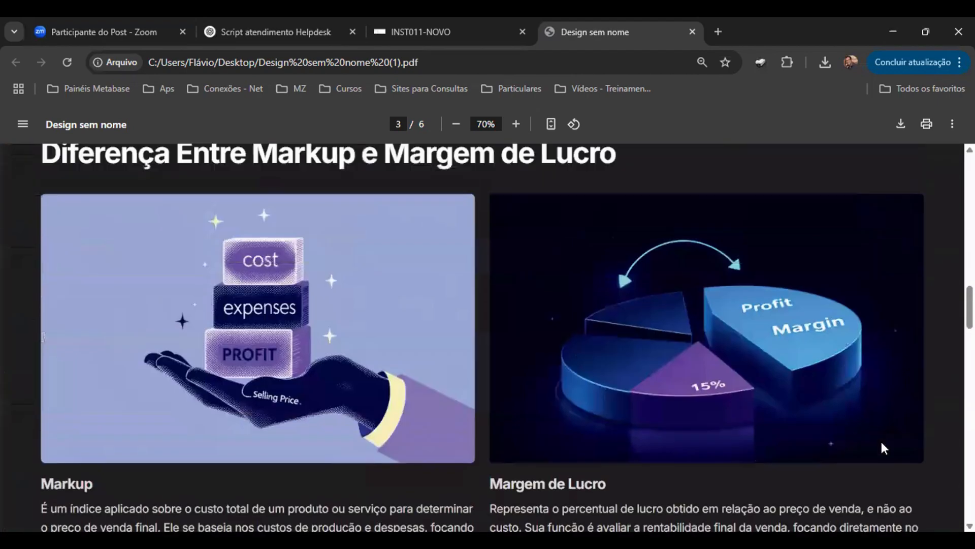
scroll(882, 443, up, 15)
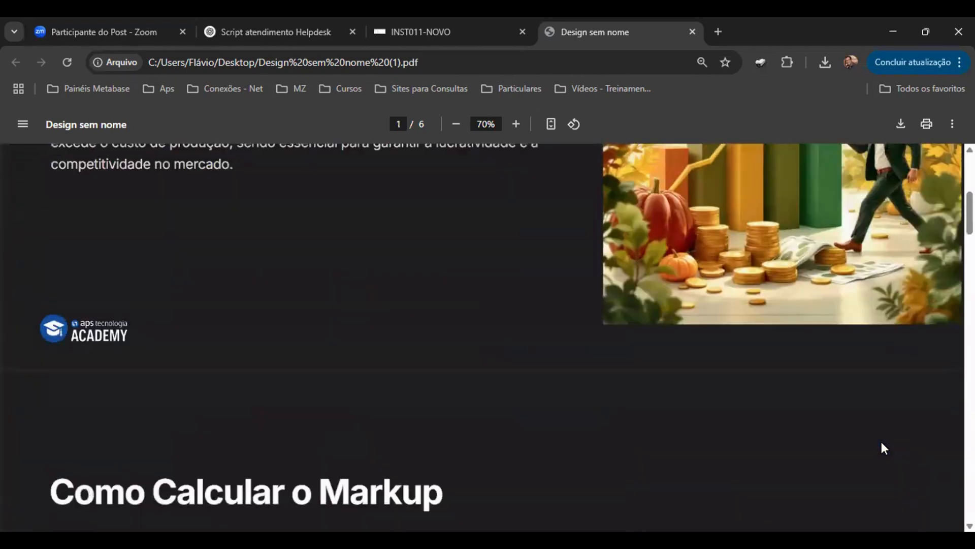
scroll(882, 441, up, 5)
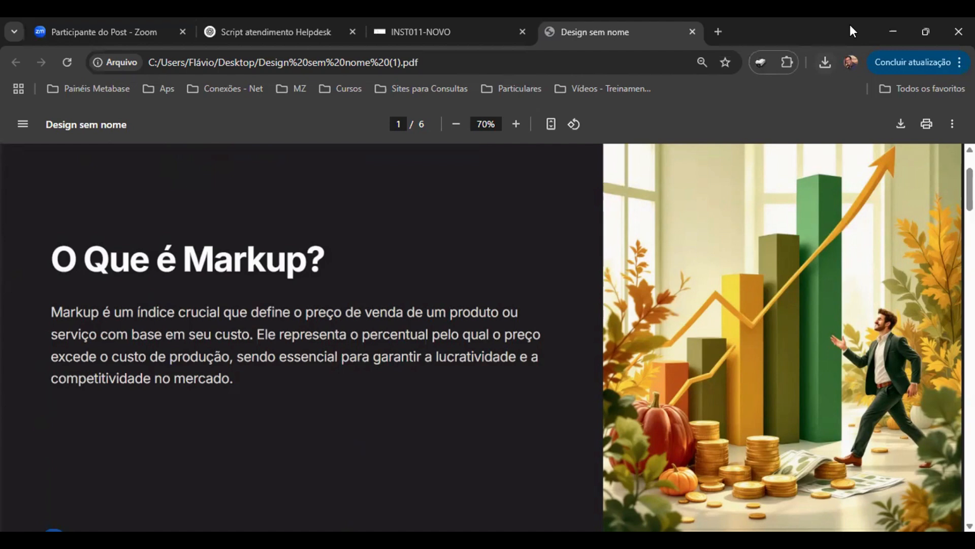
Step: Switch to the INST011-NOVO remote desktop and launch the comercio application
click(447, 32)
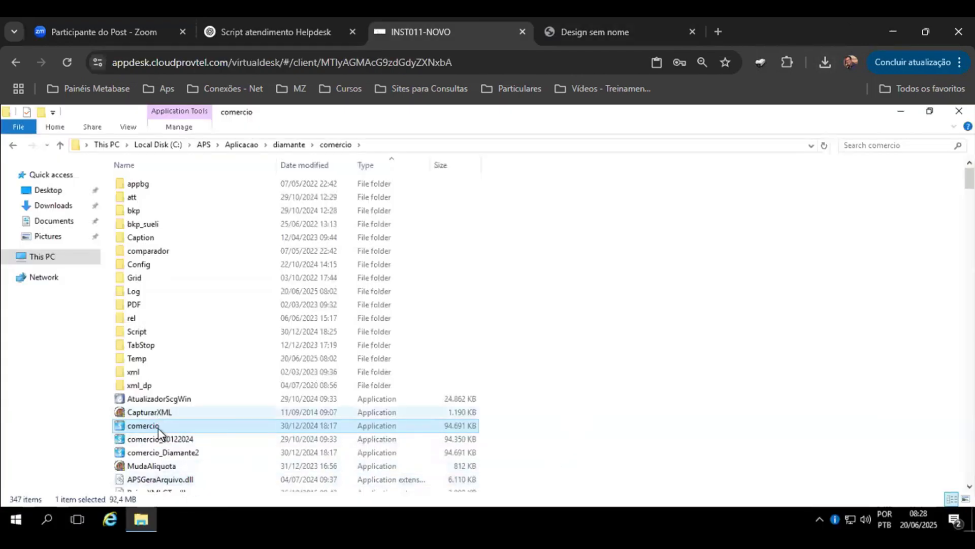
double_click(159, 427)
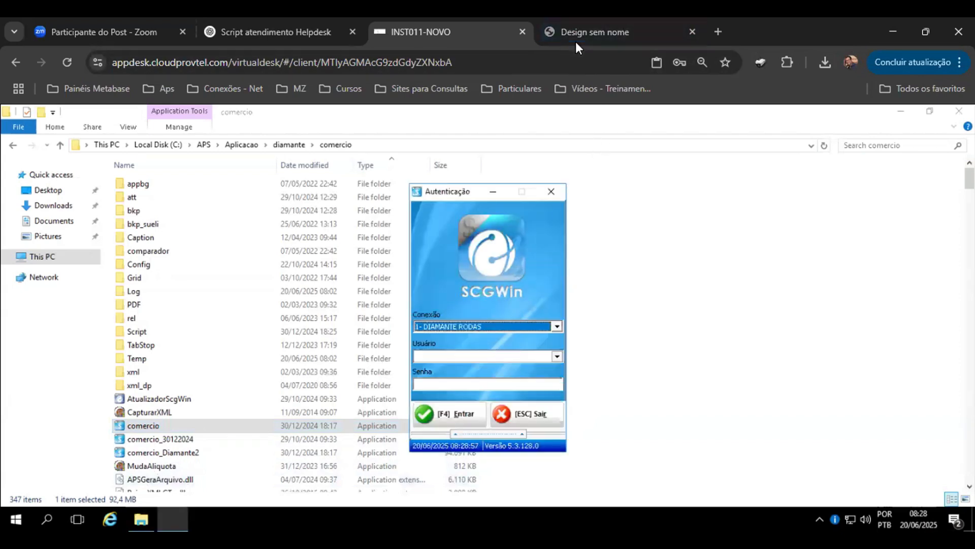
Step: Log in to SCGWin with user APS and the account password, dismissing the startup window
click(503, 355)
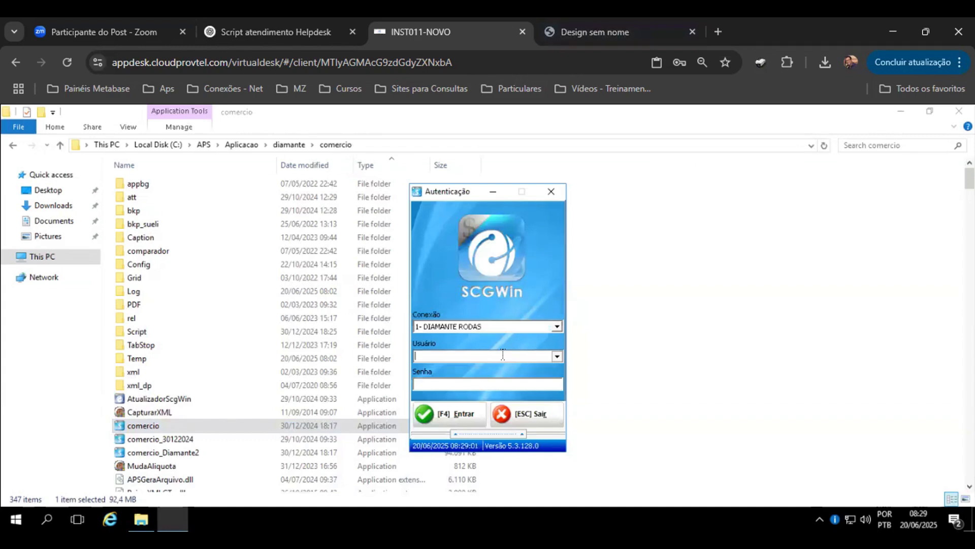
text(APS)
key(BackSpace)
key(BackSpace)
key(BackSpace)
text(APS)
text(###)
text(####)
key(Return)
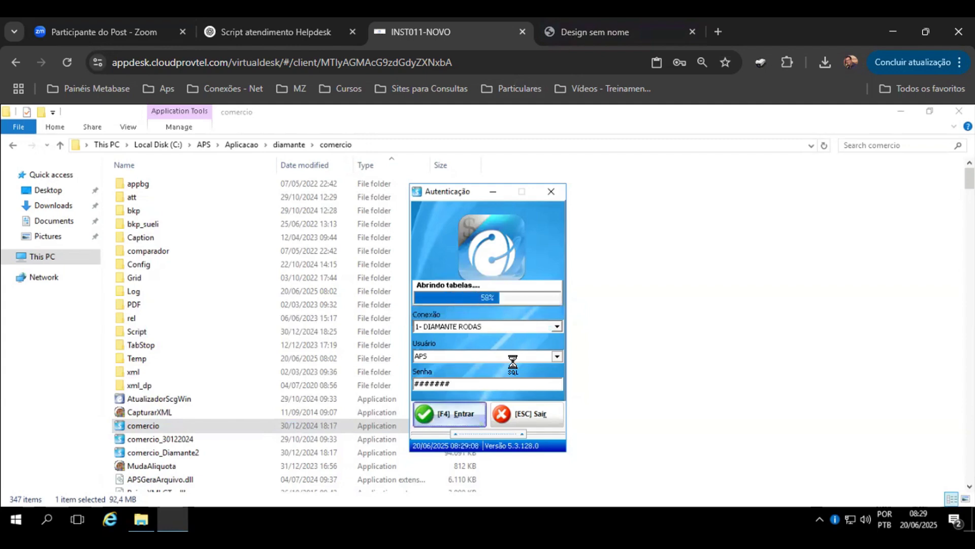
key(Return)
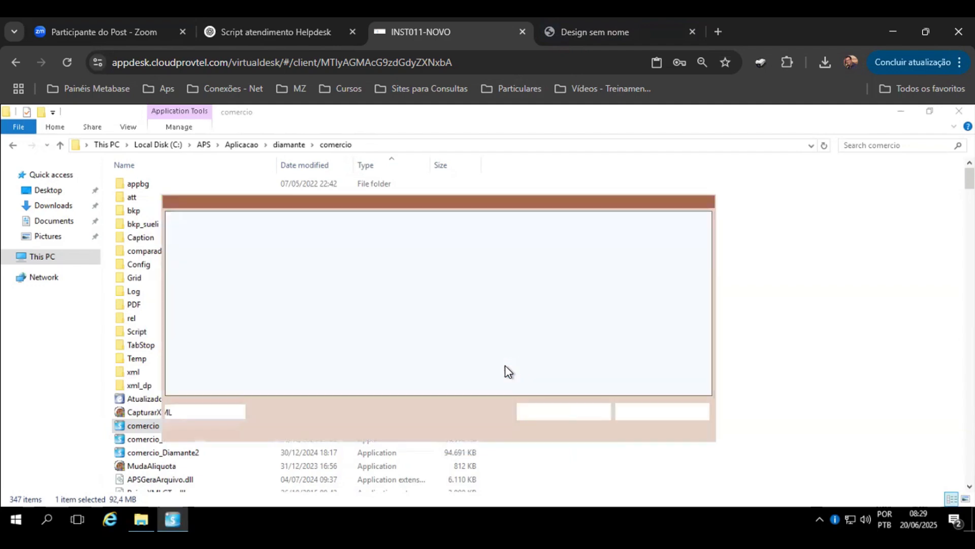
click(638, 417)
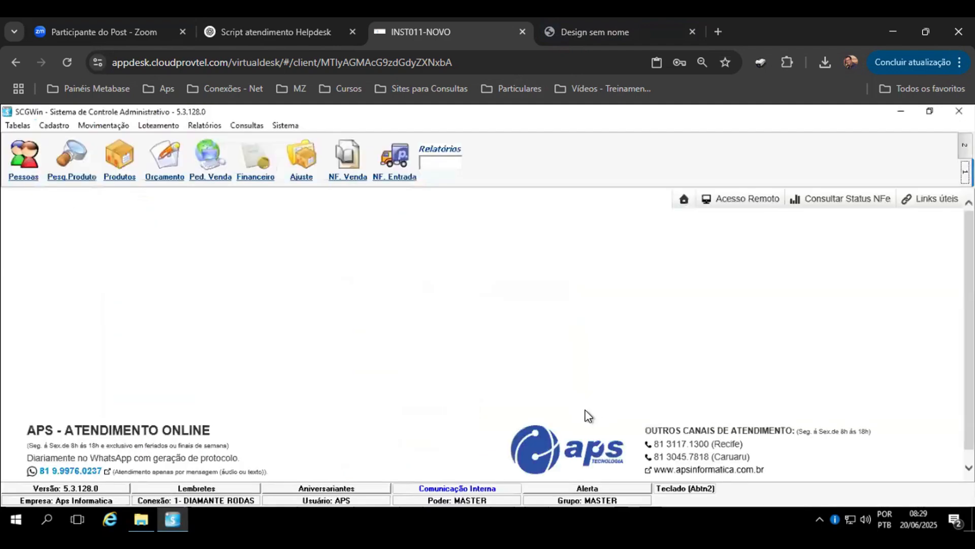
Step: Check the CALCULO DO MARKUP DIRETO system parameter by searching the system parameters for DIRETO, then exit
click(285, 127)
click(308, 155)
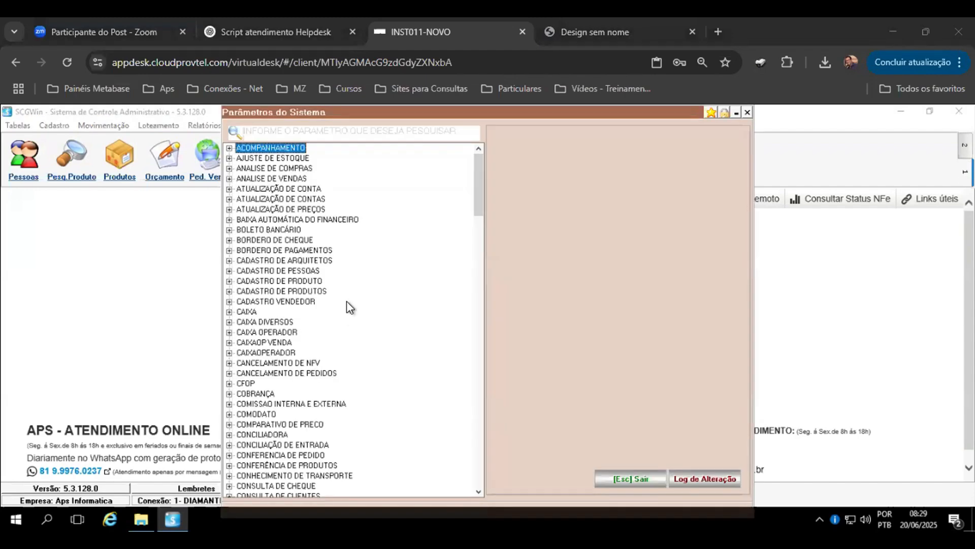
click(407, 132)
text(DIRETO)
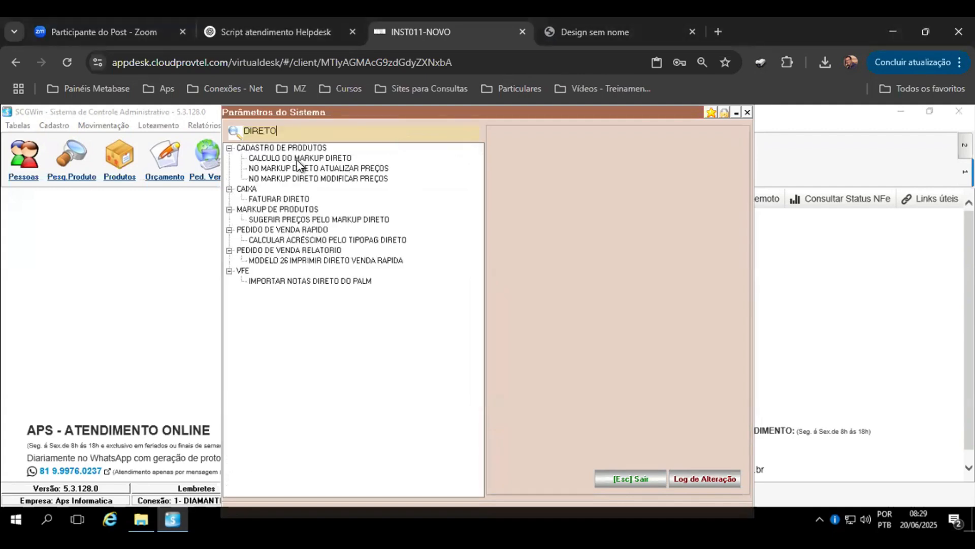
click(327, 158)
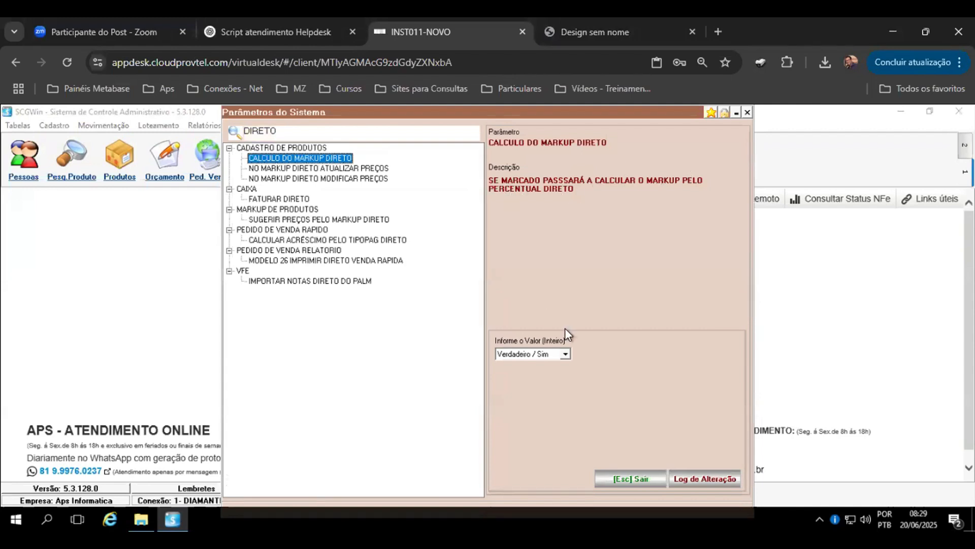
click(644, 480)
Step: Open the last product, PNEU 195/55 R15 HIFLY 85V HF261, for editing in its Markup window
click(120, 158)
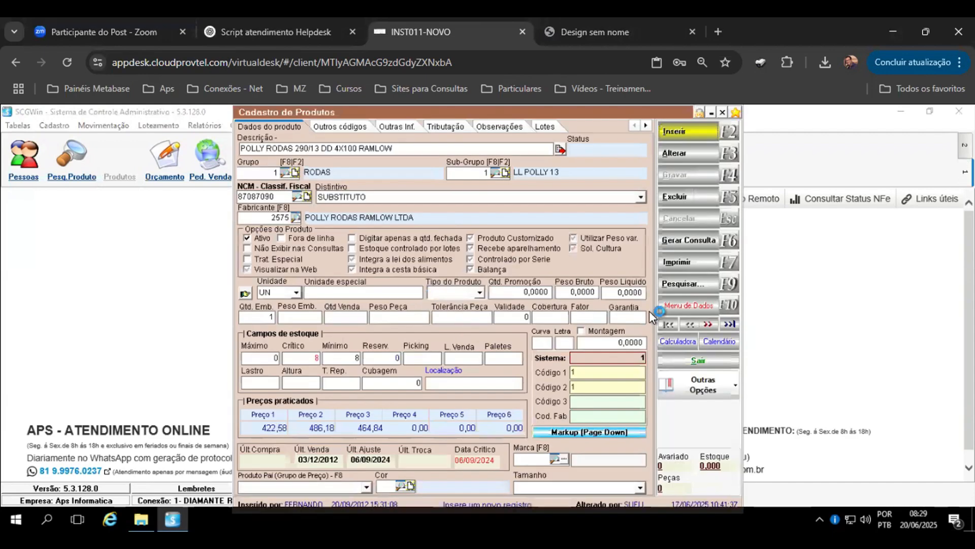
click(730, 324)
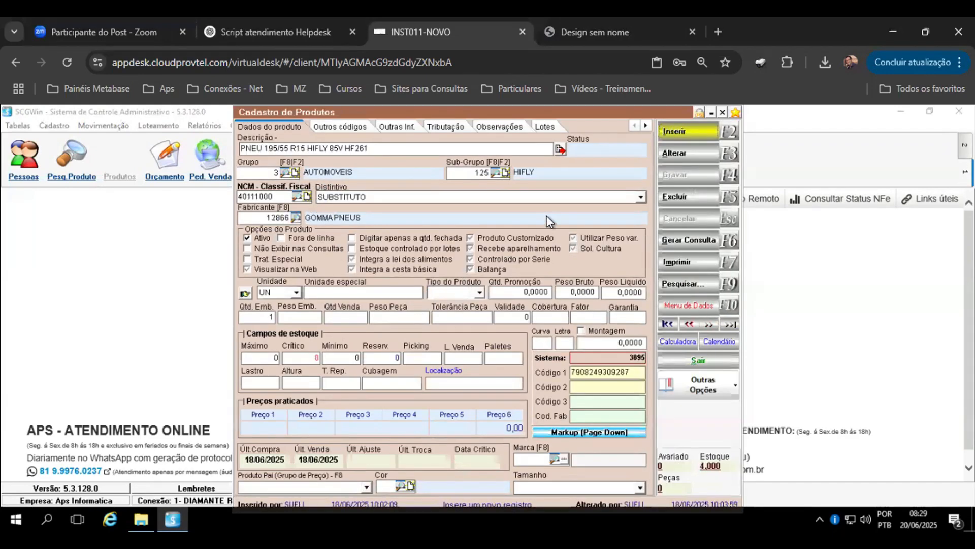
click(679, 152)
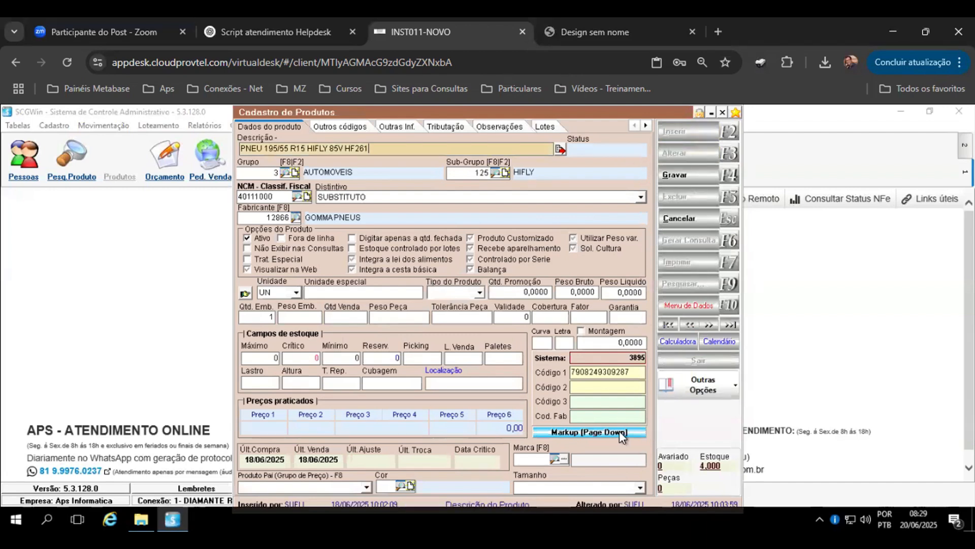
key(Page_Down)
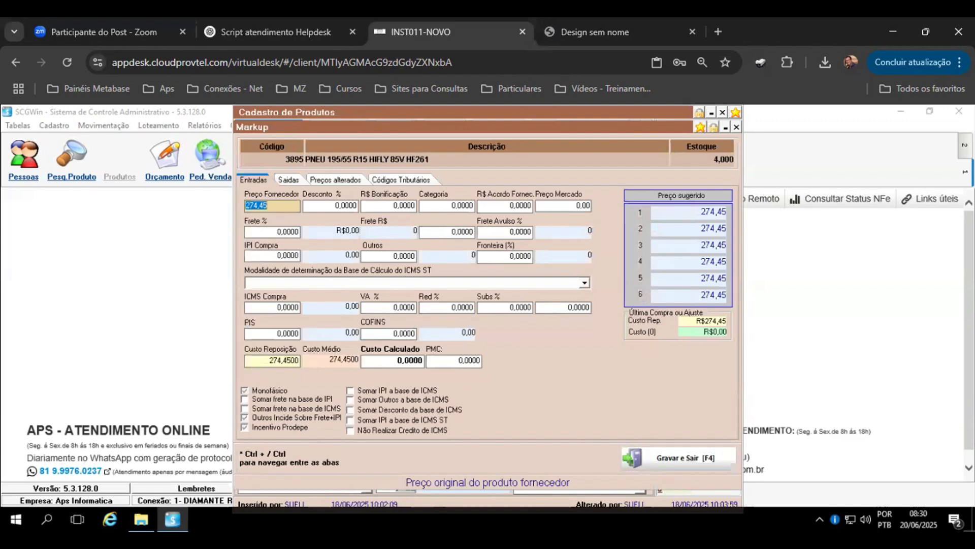
Step: Set the supplier price to 0
text(0)
key(Return)
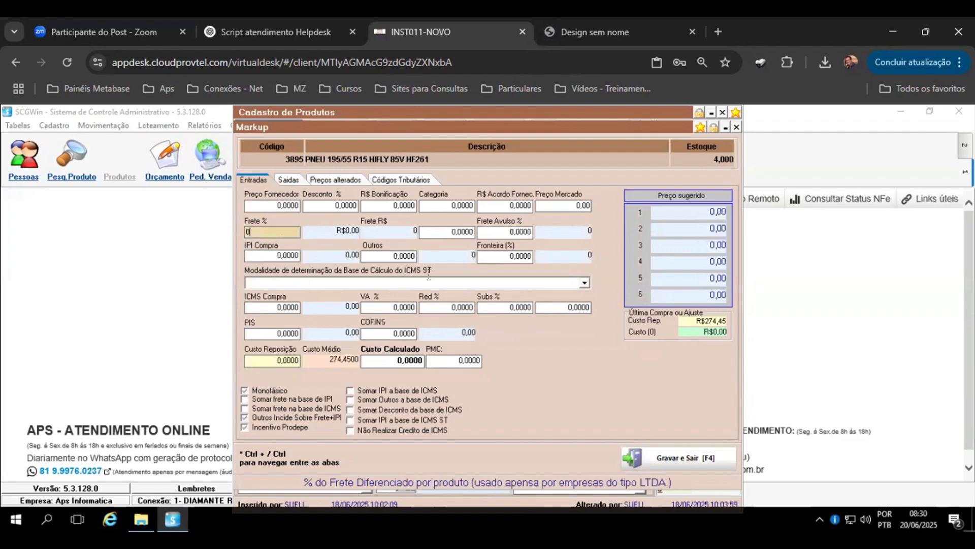
Step: Set the supplier price to 100 after checking the outputs tab
click(291, 183)
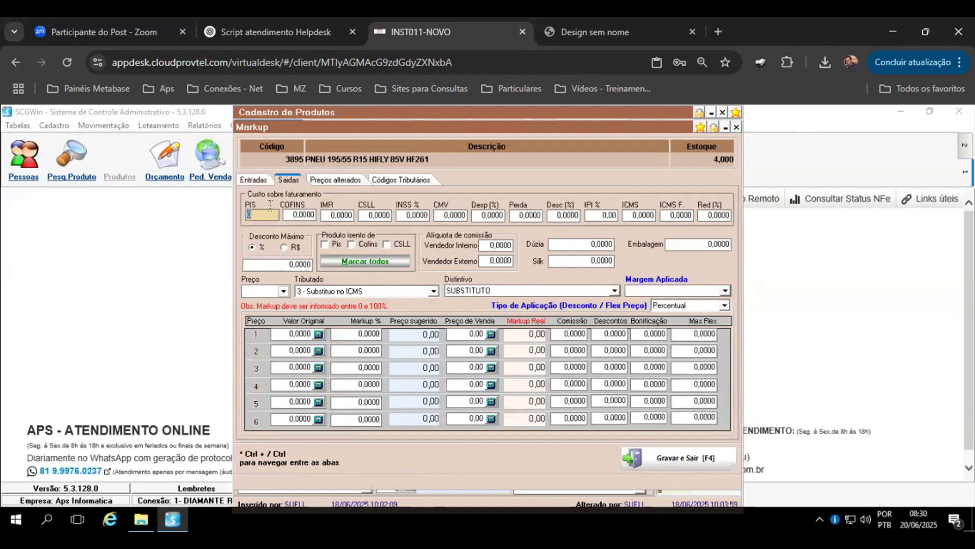
click(255, 179)
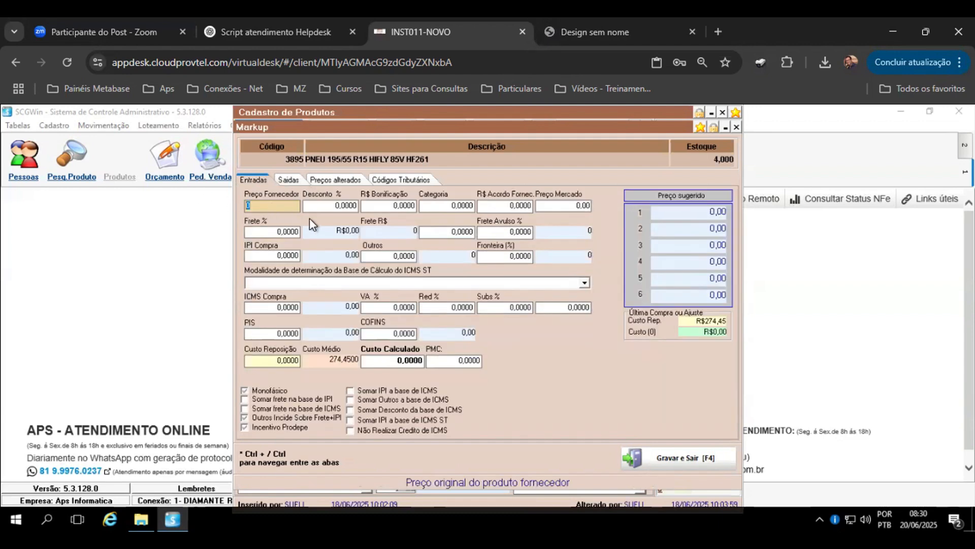
text(100)
key(Tab)
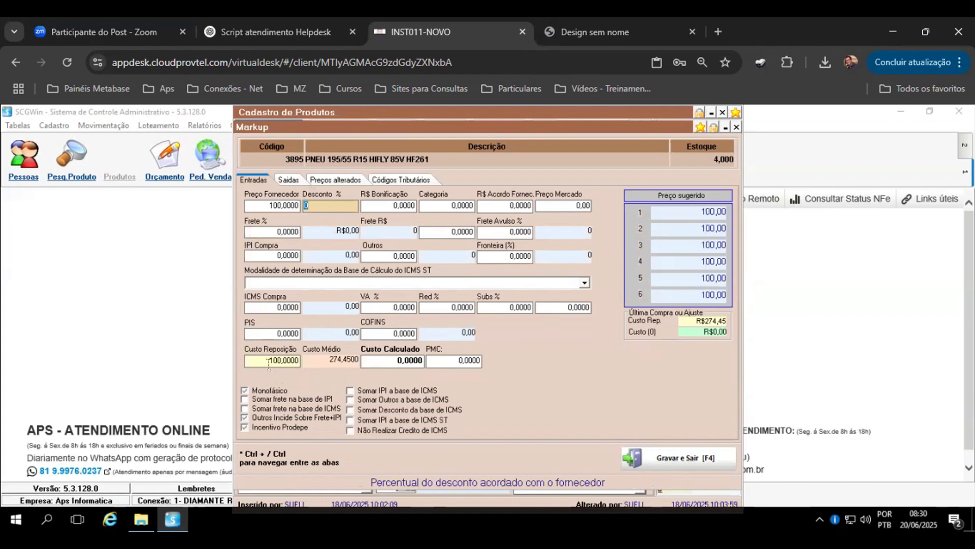
Step: Set the purchase IPI percentage to 10
click(293, 180)
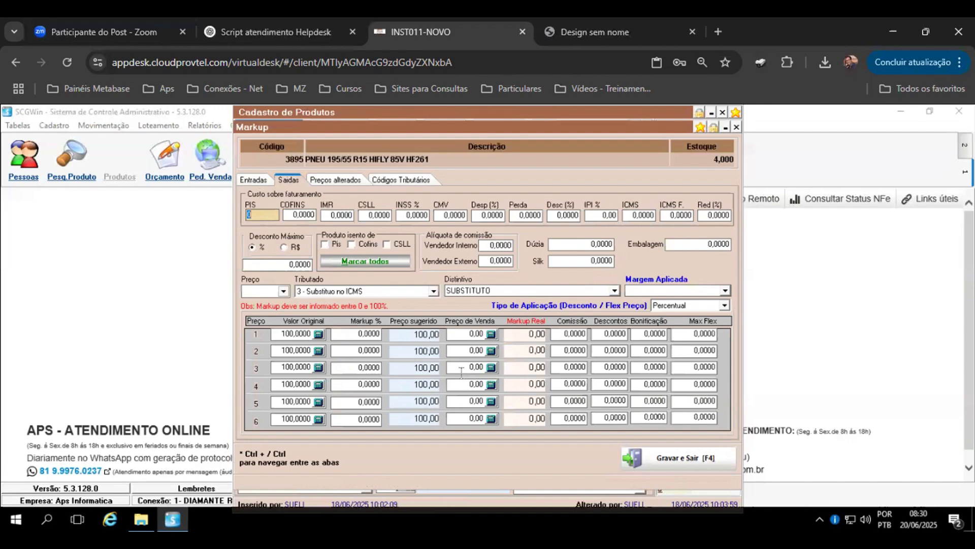
click(263, 182)
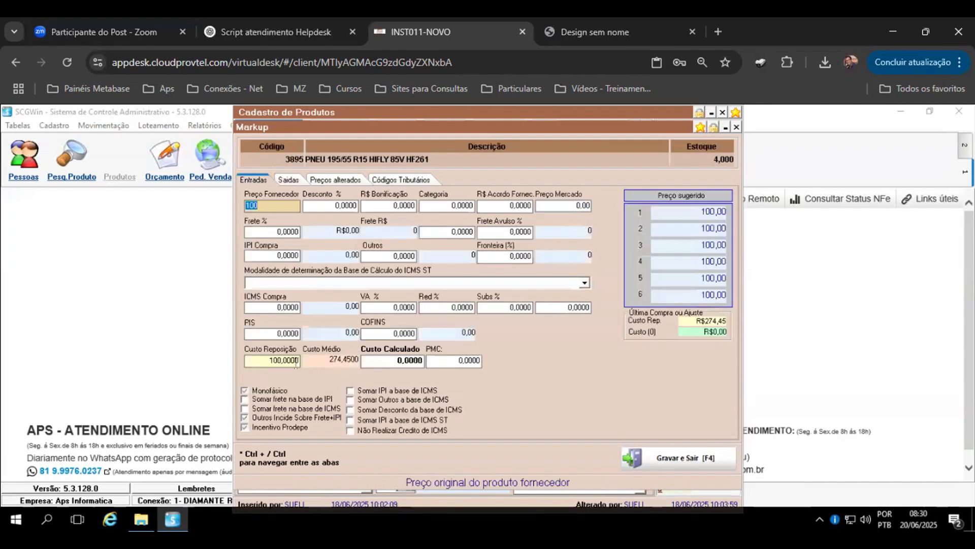
click(282, 255)
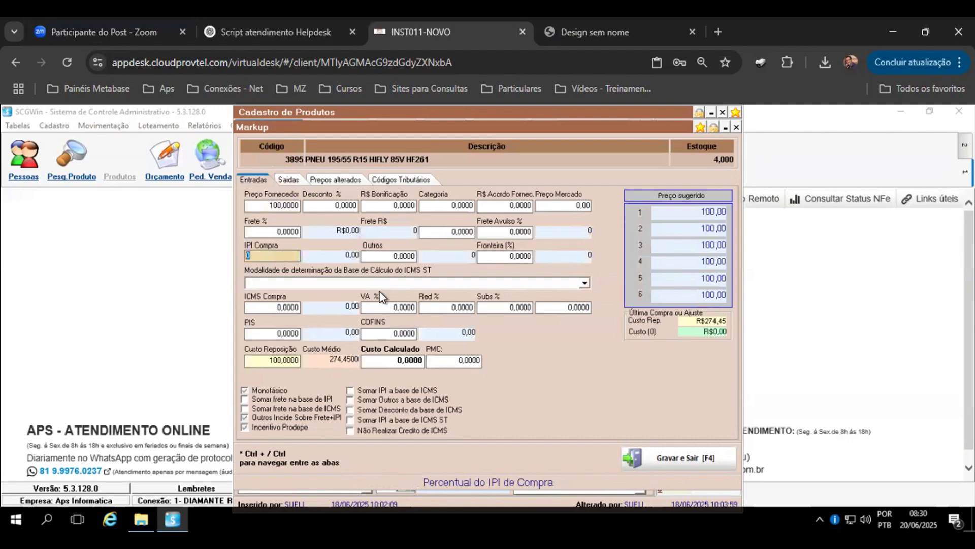
text(10)
key(Tab)
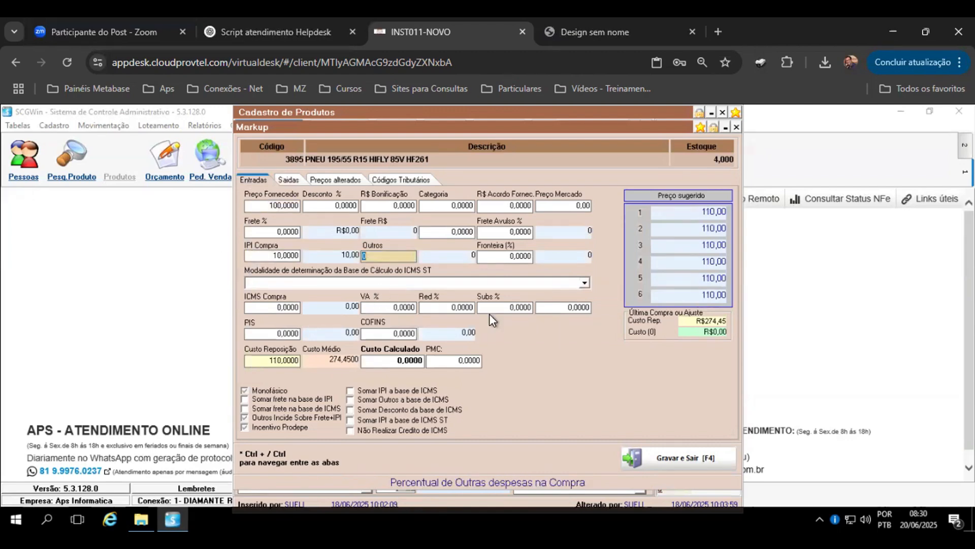
Step: Reset the purchase IPI percentage to 0 after reviewing the outputs tab
click(289, 182)
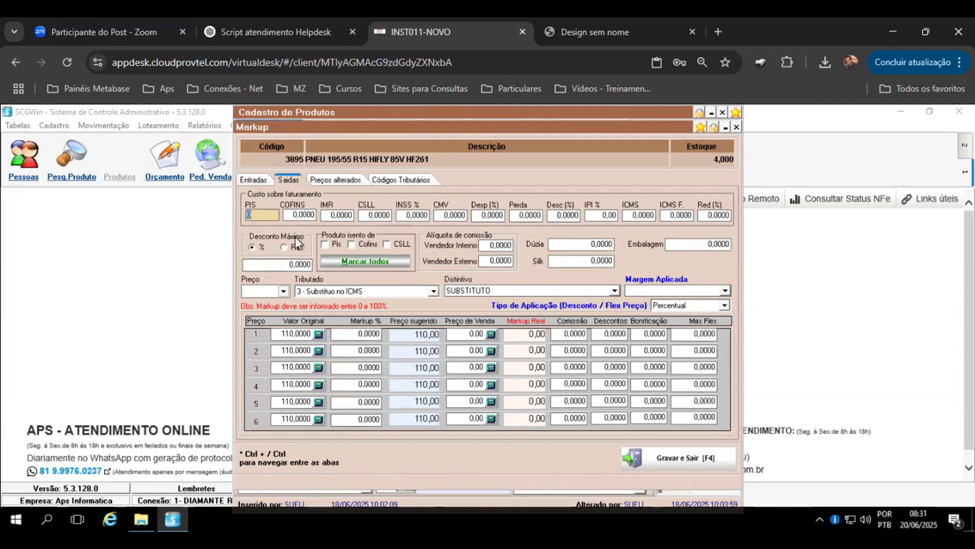
click(254, 181)
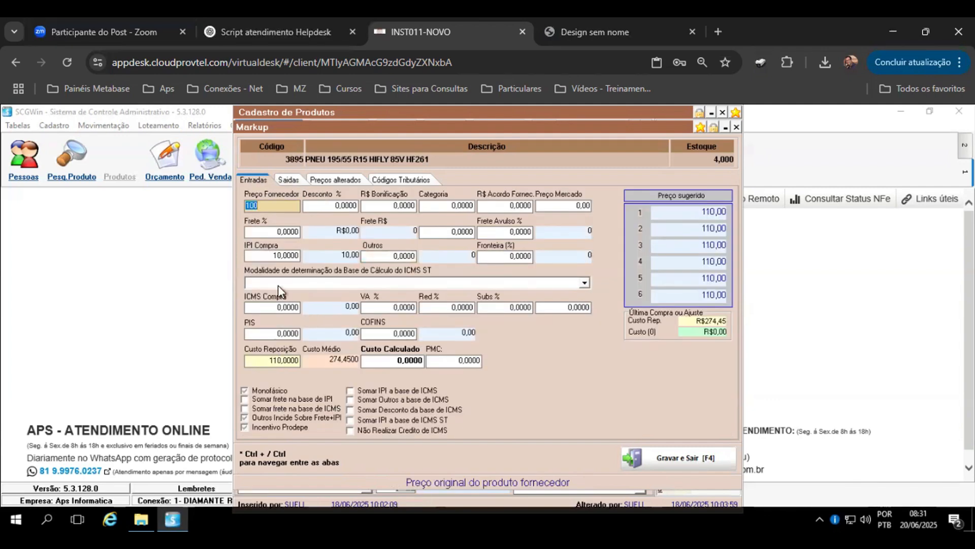
drag(287, 256, 223, 256)
text(0)
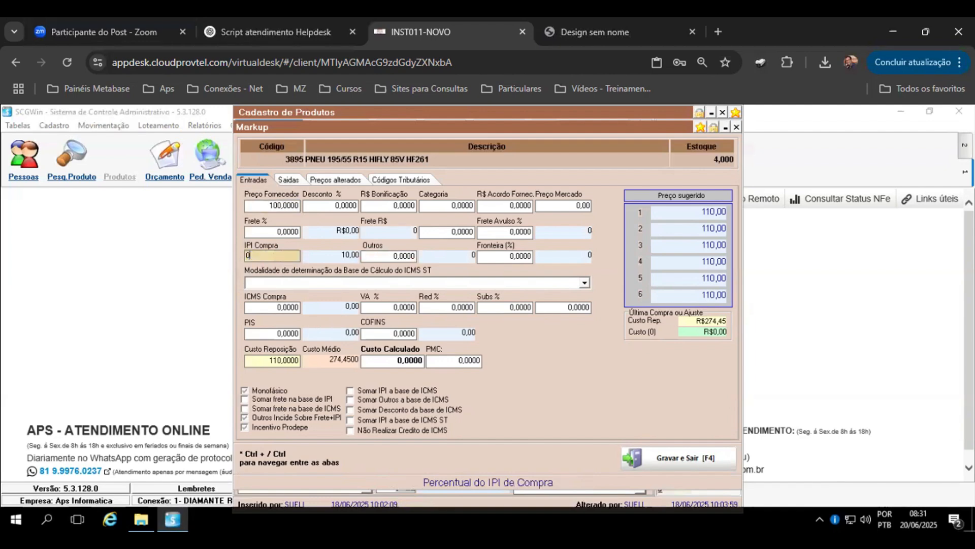
key(Return)
Step: Set the markup for price 1 to 10% on the outputs tab
click(287, 181)
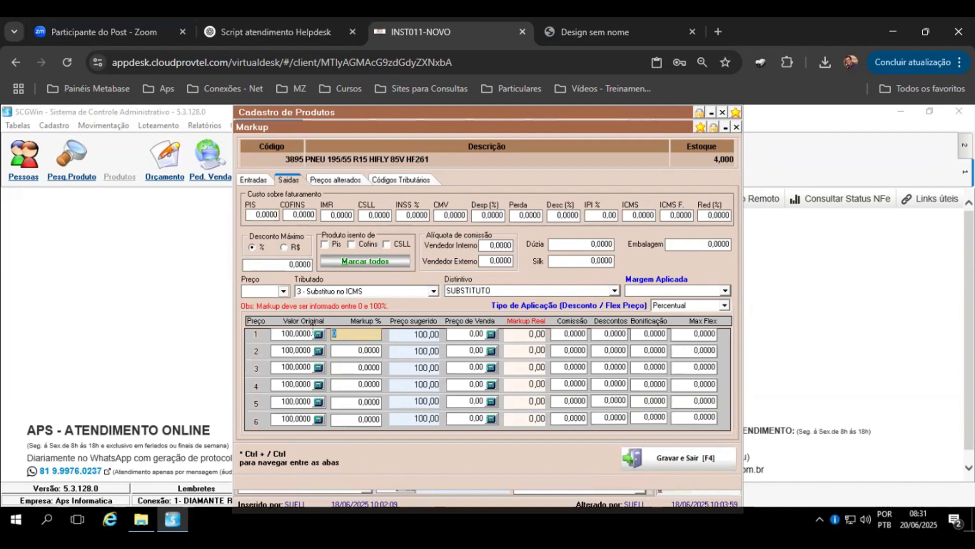
click(252, 181)
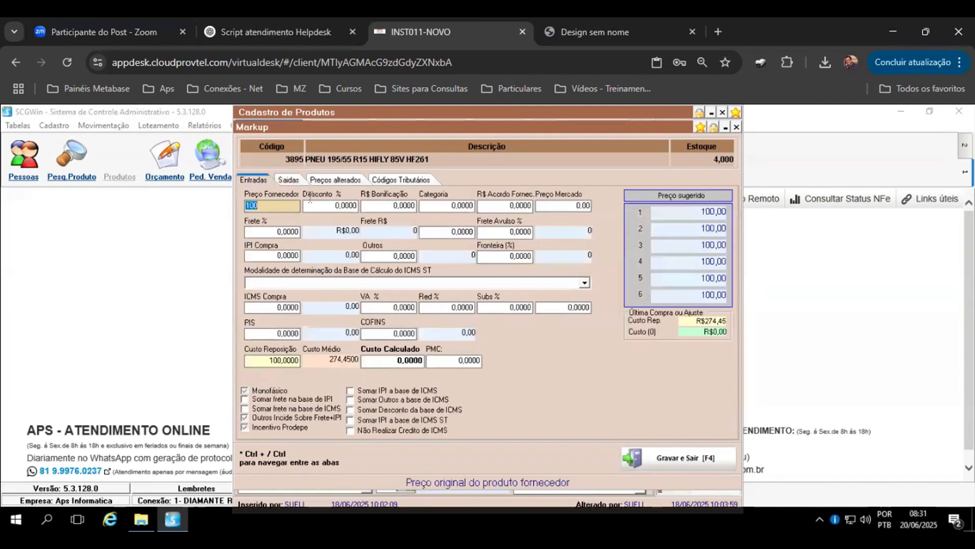
click(297, 179)
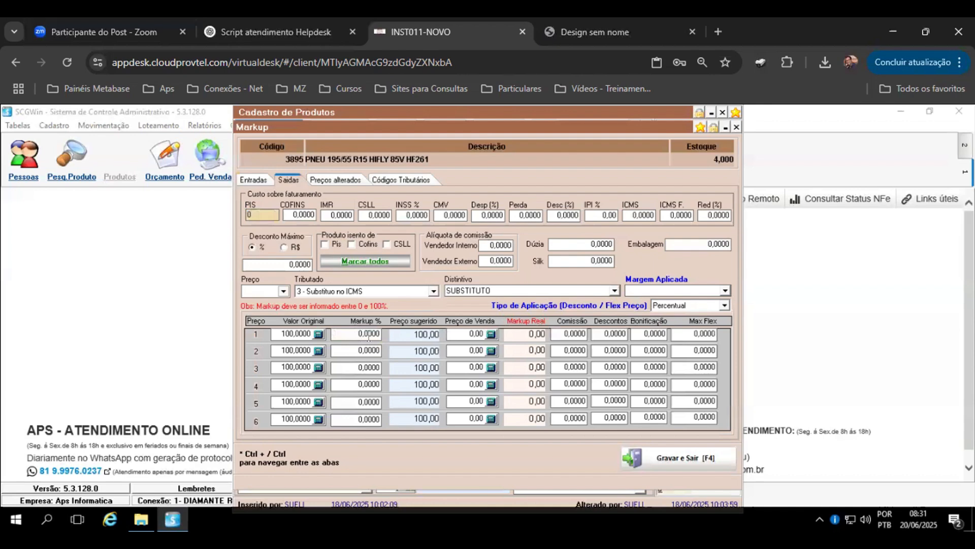
click(367, 335)
text(10)
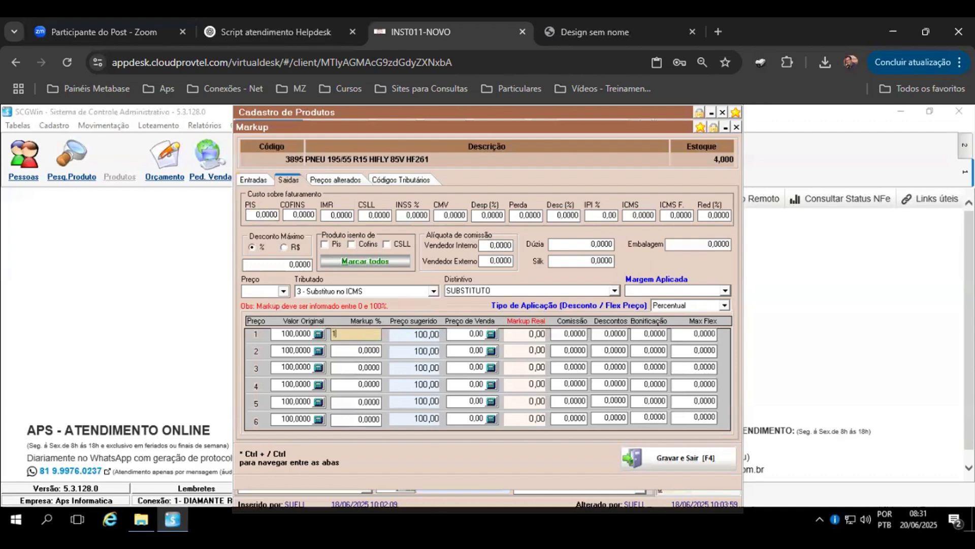
key(Return)
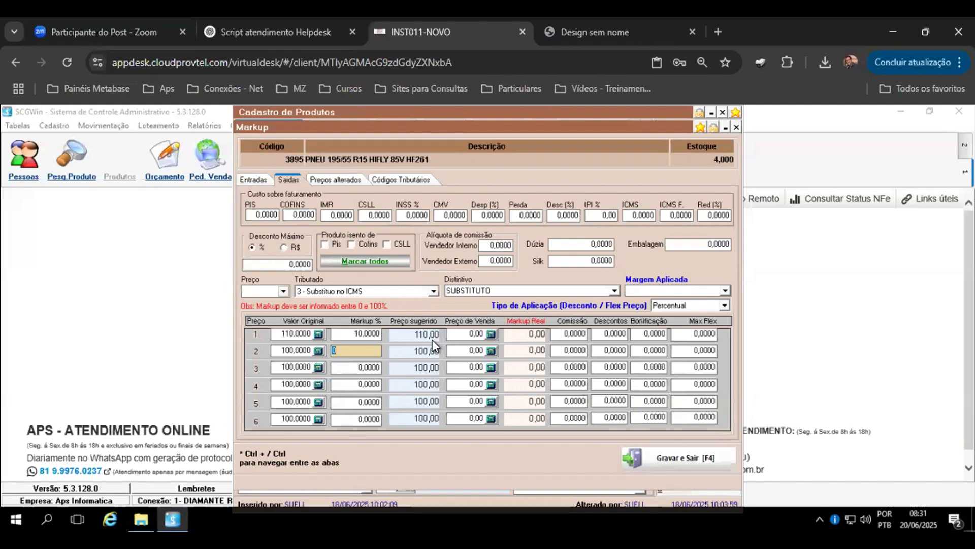
Step: Set price 1's sale price to 110 and return to the inputs tab
click(468, 338)
drag(467, 337, 420, 342)
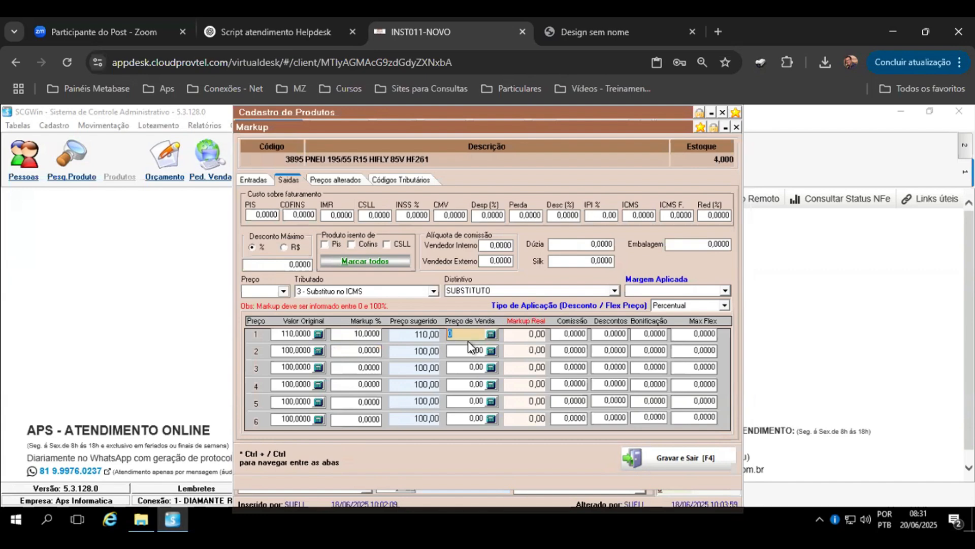
text(110)
key(Return)
click(262, 184)
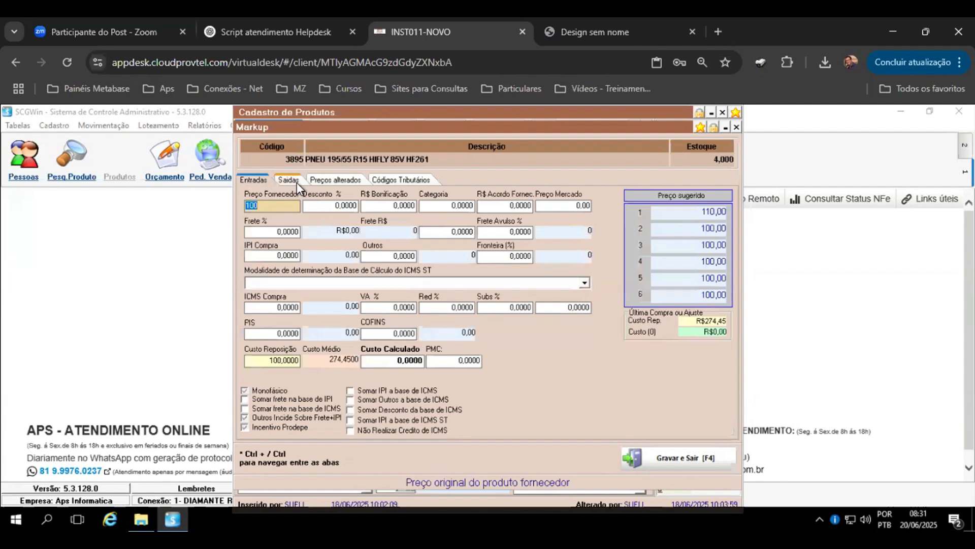
Step: Switch to File Explorer and browse the Aplicacao folder's client folders
click(297, 182)
click(142, 517)
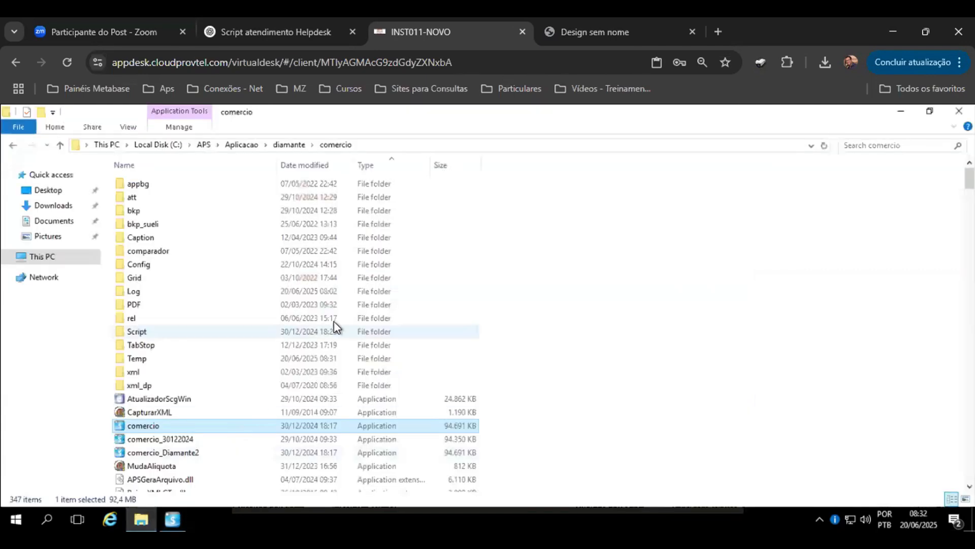
click(232, 145)
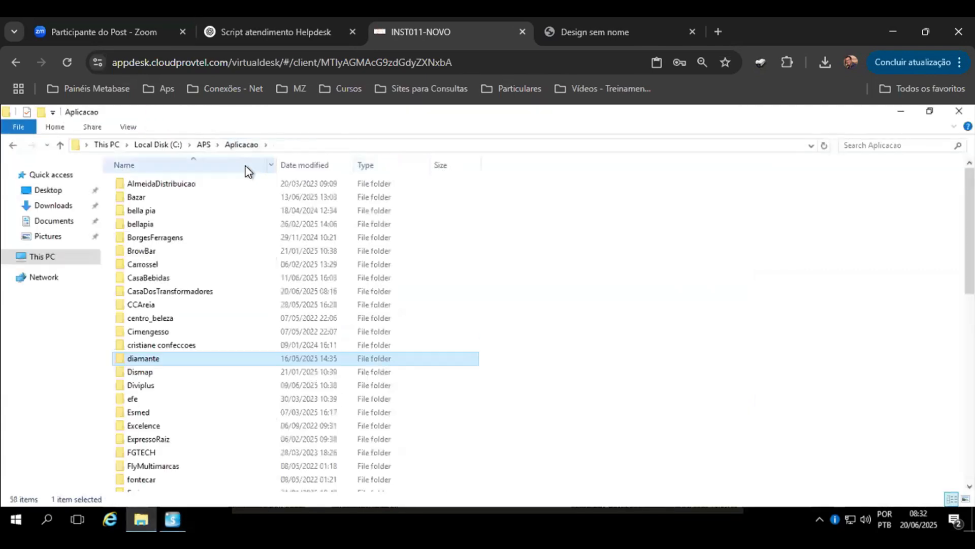
click(171, 292)
scroll(172, 346, down, 1)
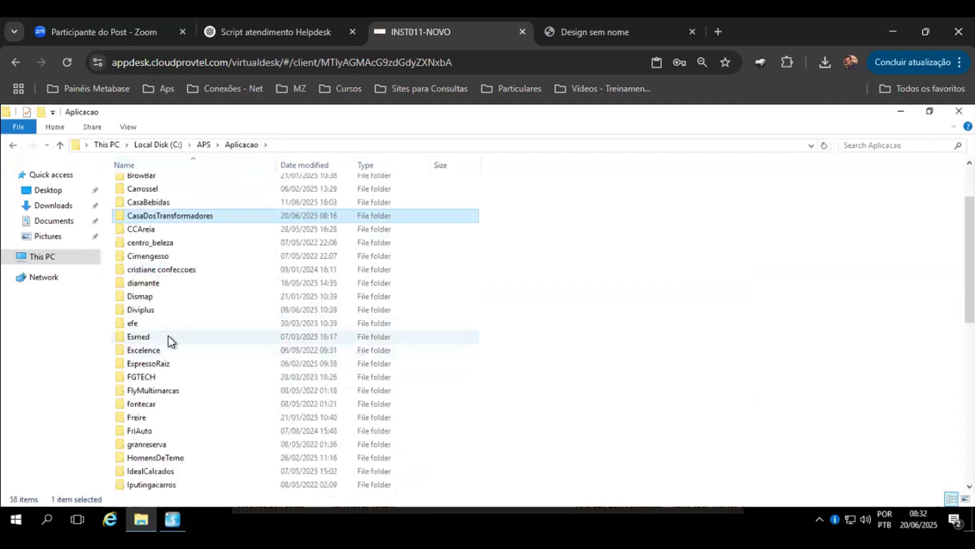
scroll(171, 334, down, 2)
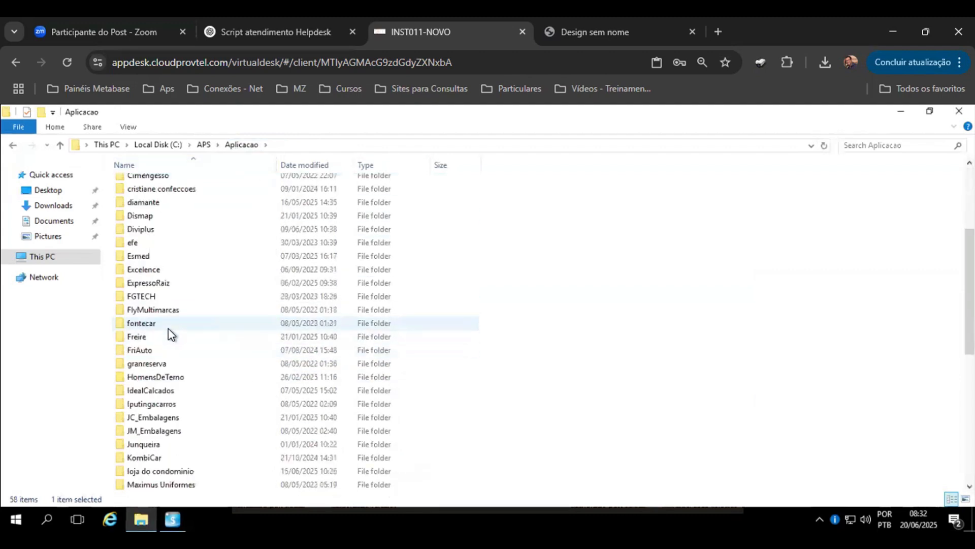
Step: Open the APS Cloud page in a new browser tab, filter connections by 008, and open INST008-NOVO
click(717, 32)
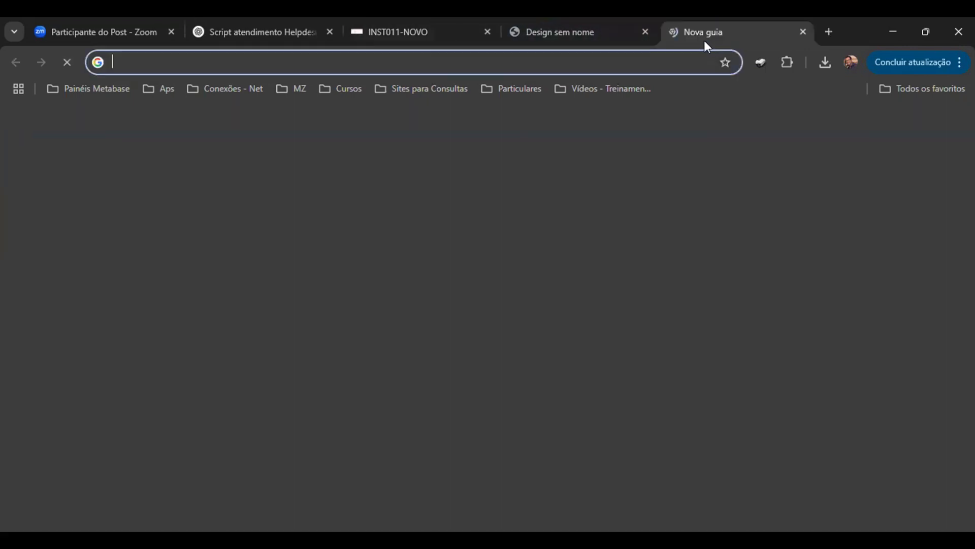
click(162, 90)
click(176, 158)
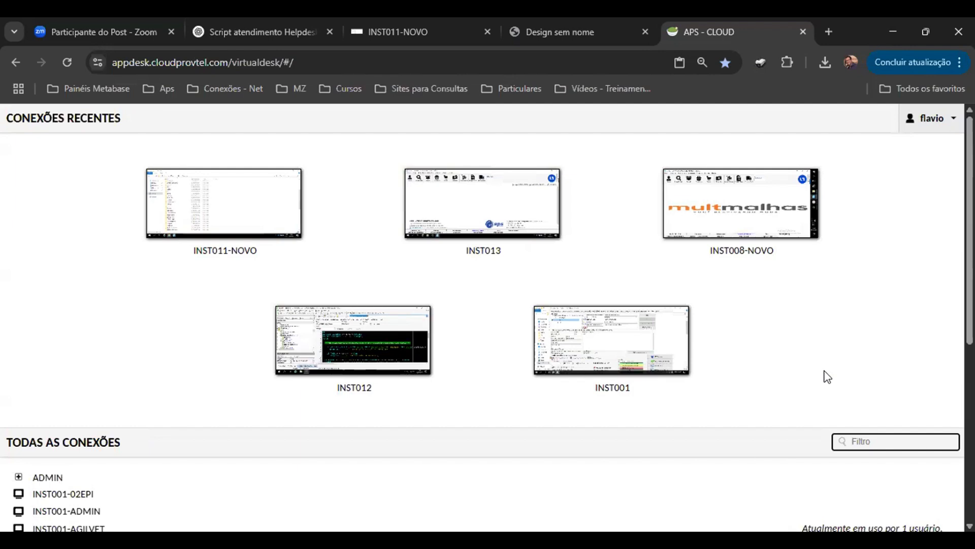
text(008)
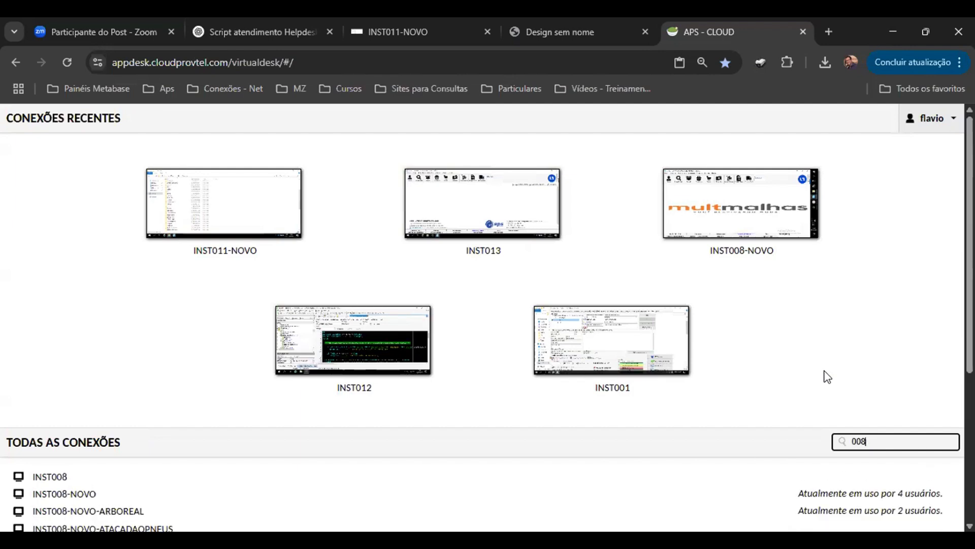
click(75, 495)
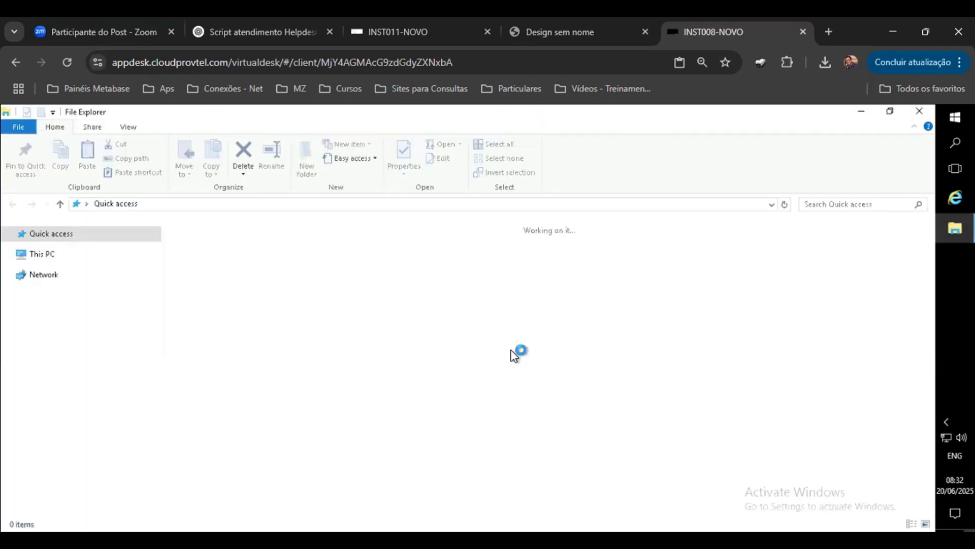
Step: Browse to the exe folder under CaruaruTecidos\Comercio in File Explorer
scroll(151, 378, down, 4)
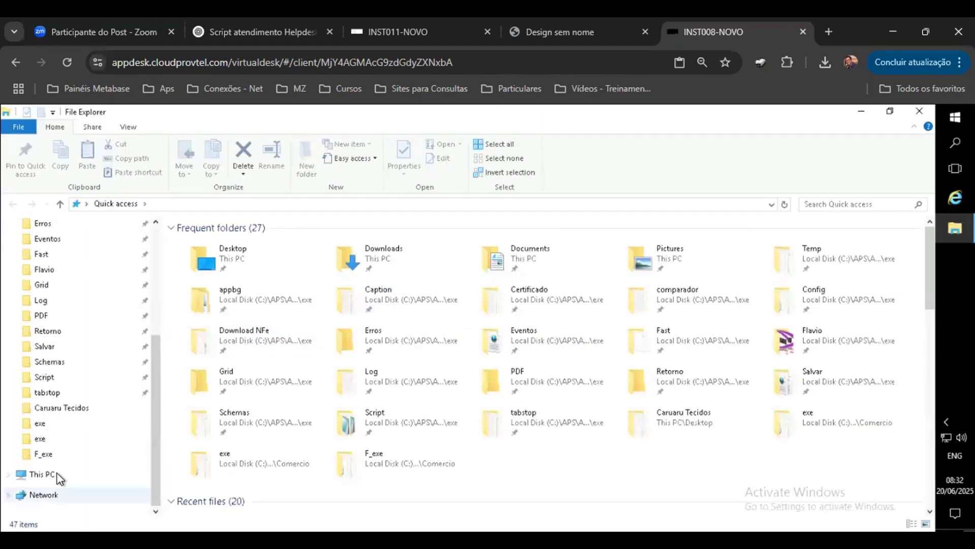
scroll(51, 457, up, 4)
scroll(63, 465, down, 2)
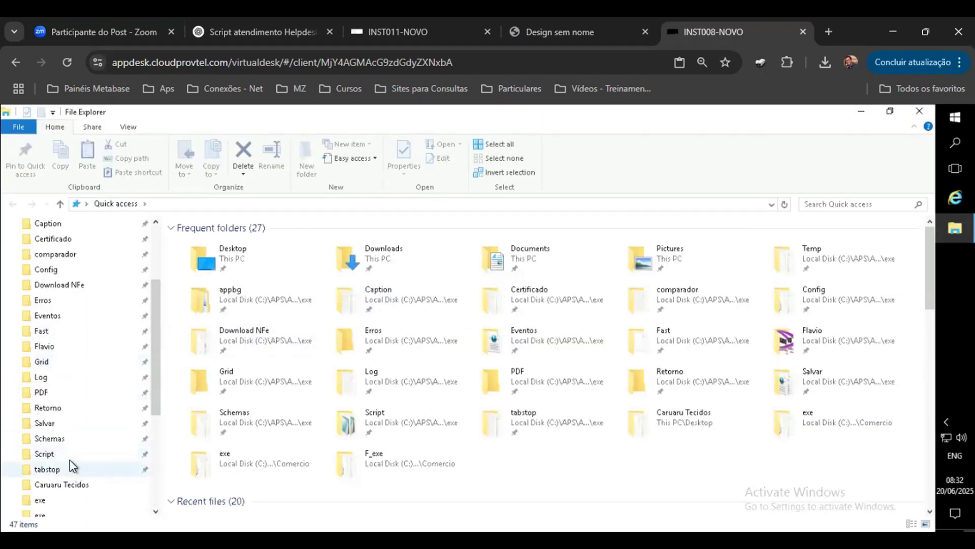
scroll(61, 449, down, 2)
click(40, 407)
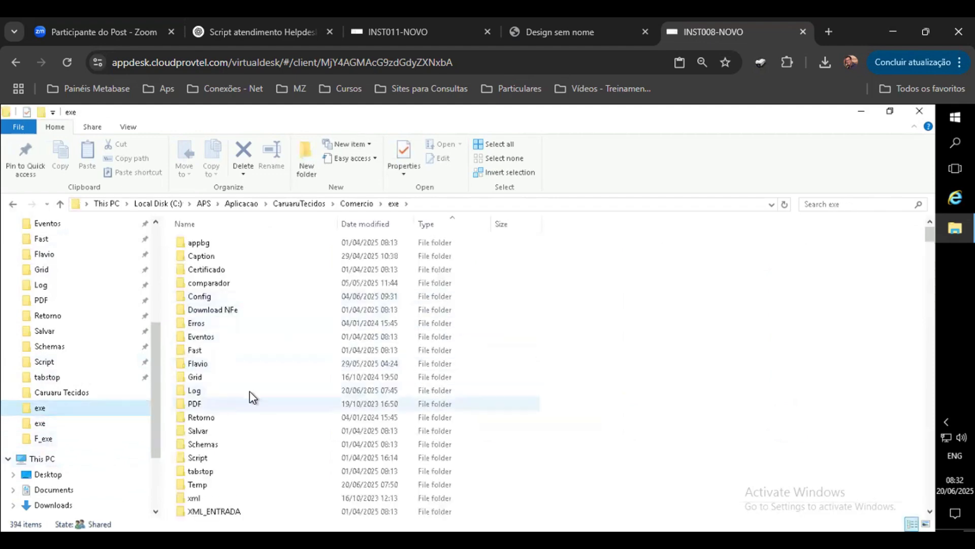
scroll(264, 396, down, 7)
click(210, 319)
double_click(209, 309)
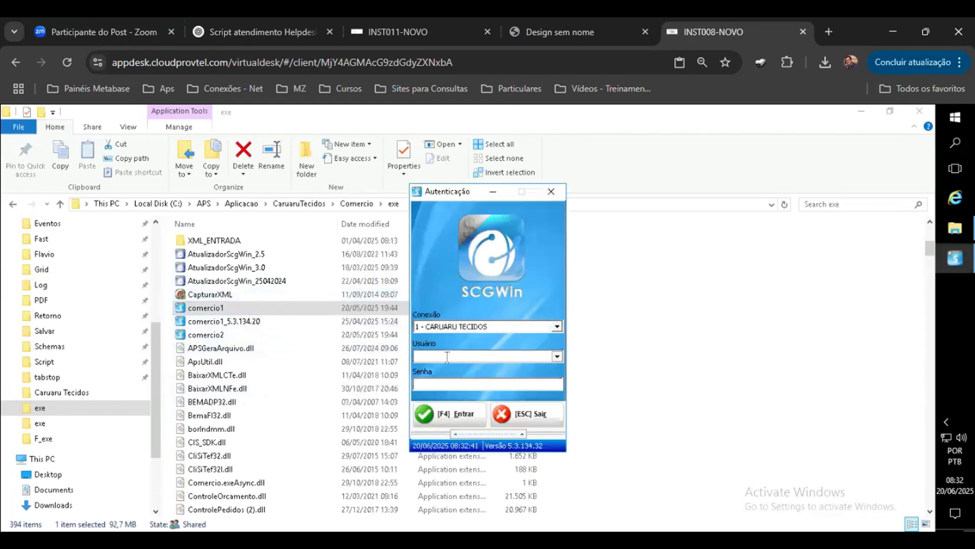
click(437, 331)
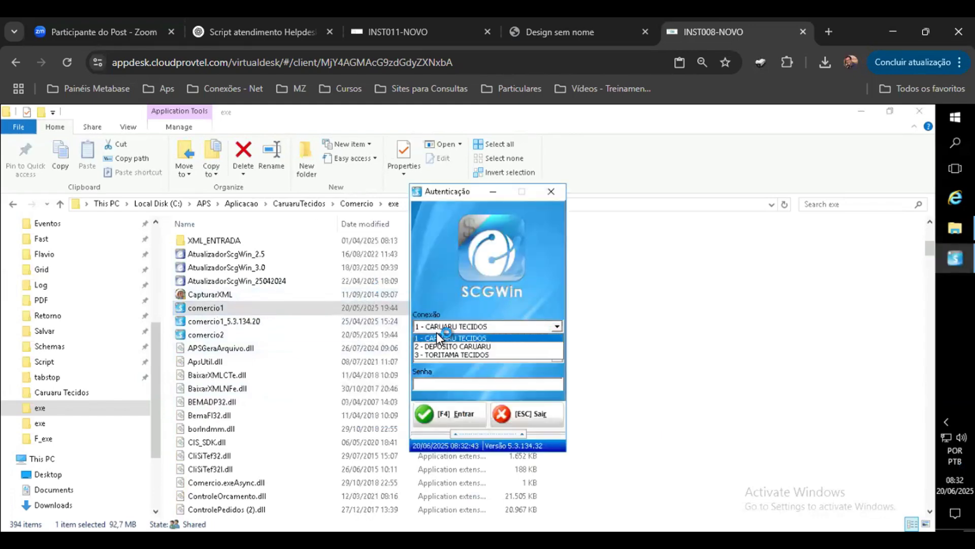
click(439, 330)
click(552, 191)
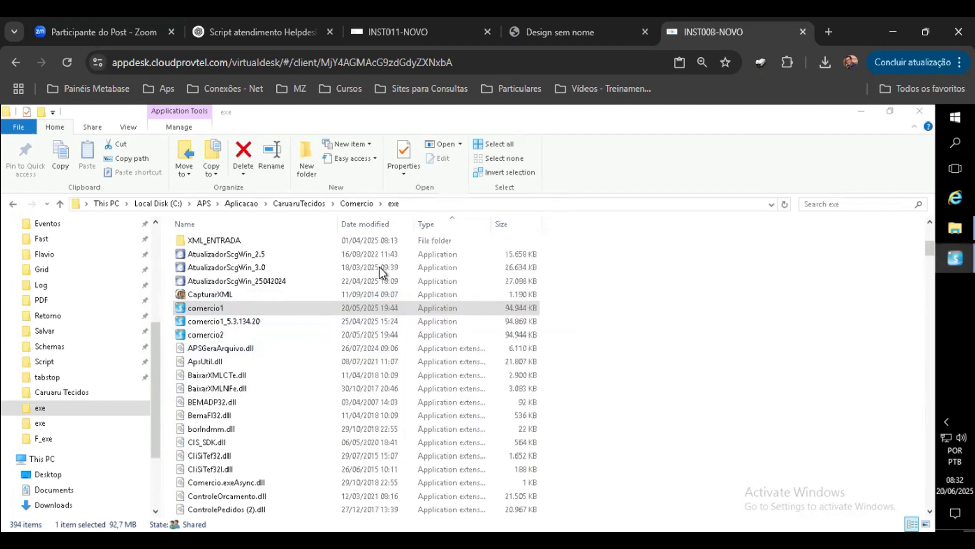
Step: Go to the CaruaruTecidos\Comercio\F_exe folder and launch comercio1
click(298, 204)
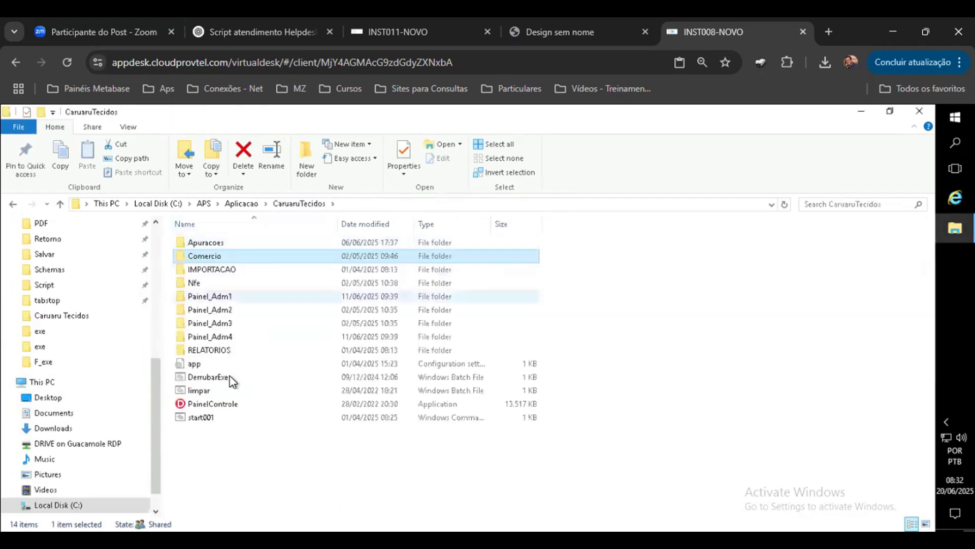
double_click(213, 256)
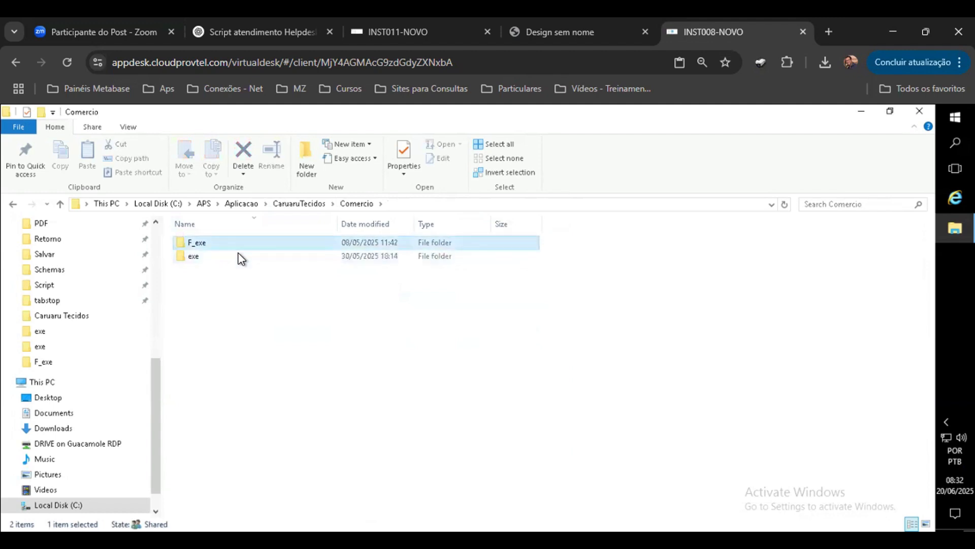
double_click(238, 257)
click(218, 444)
scroll(218, 438, down, 4)
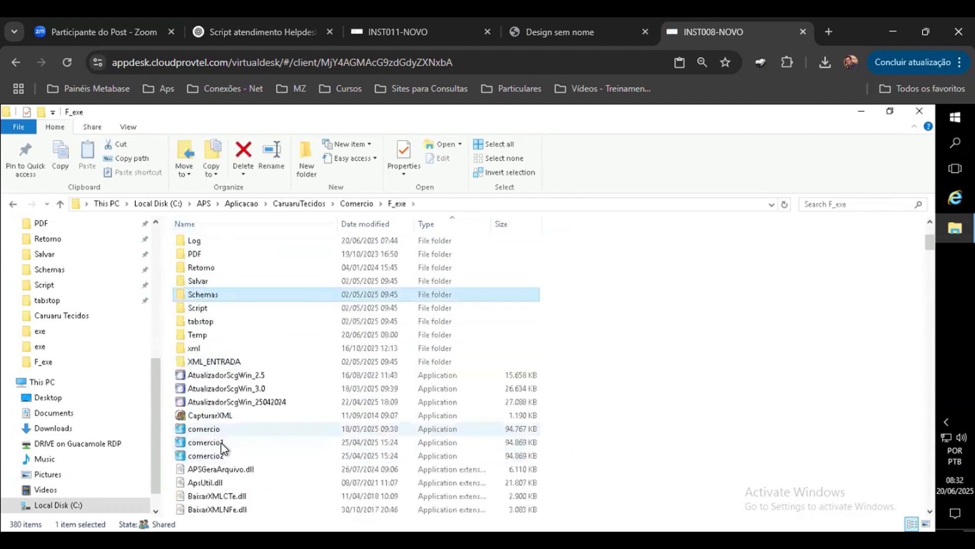
double_click(221, 441)
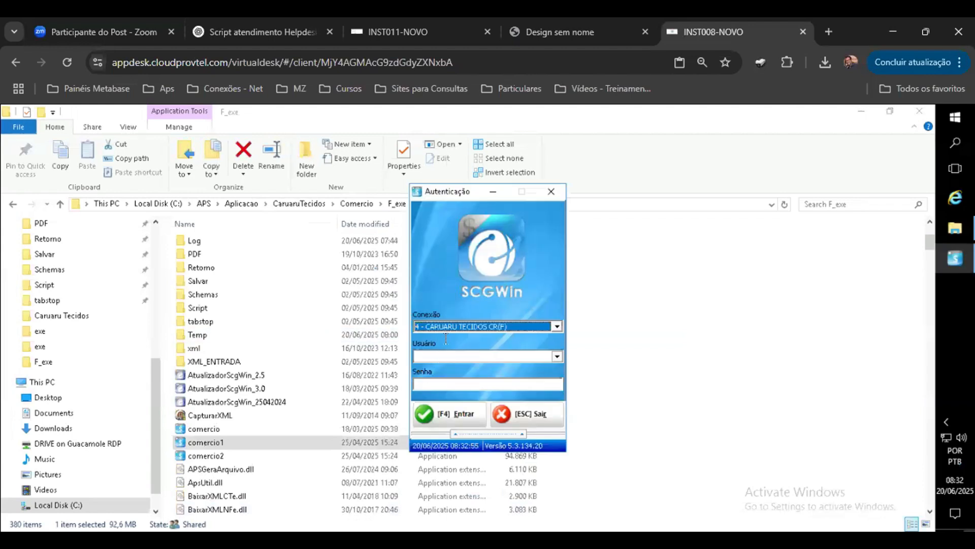
Step: Log in to SCGWin as user APS with the account password
click(448, 361)
text(APS)
key(Tab)
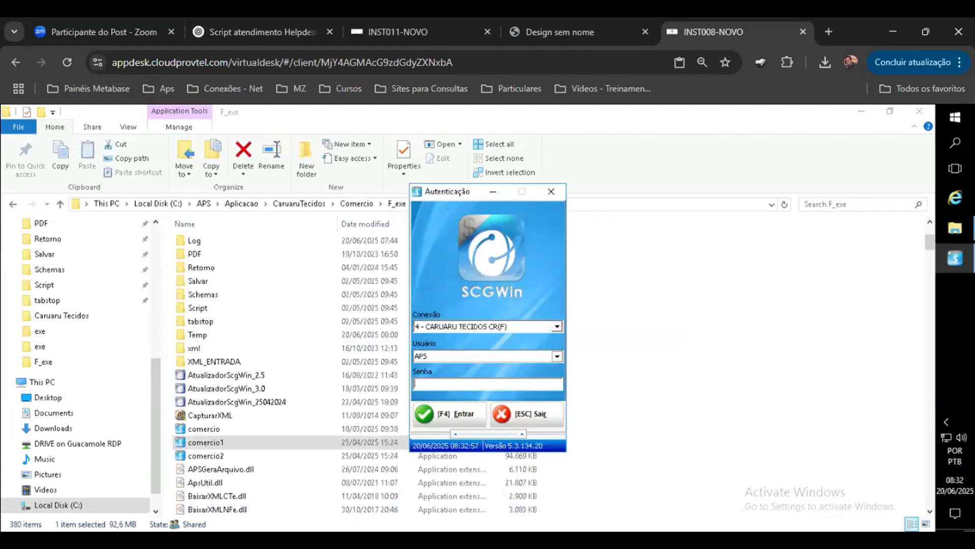
text(#######)
key(Return)
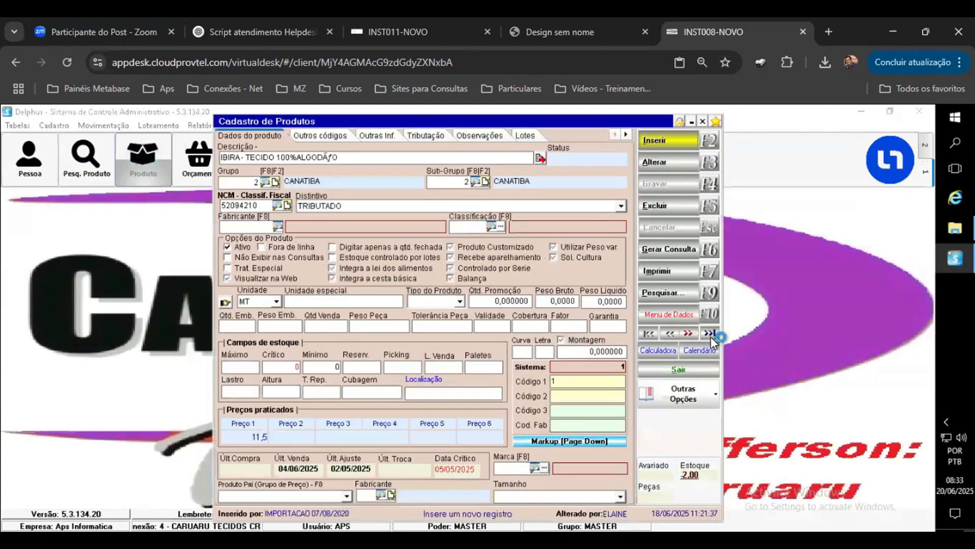
Step: Go to the last product record, start editing it, and open its Markup window
click(711, 336)
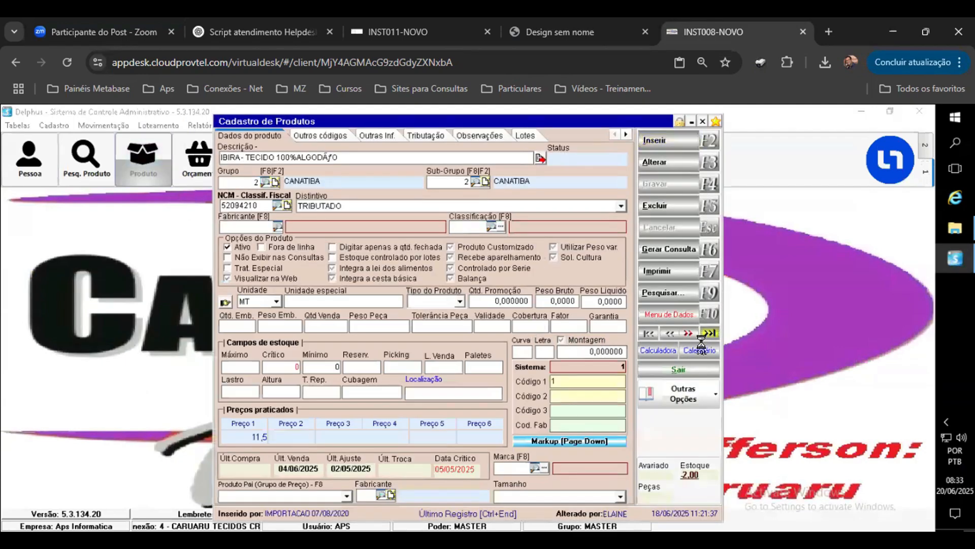
click(669, 161)
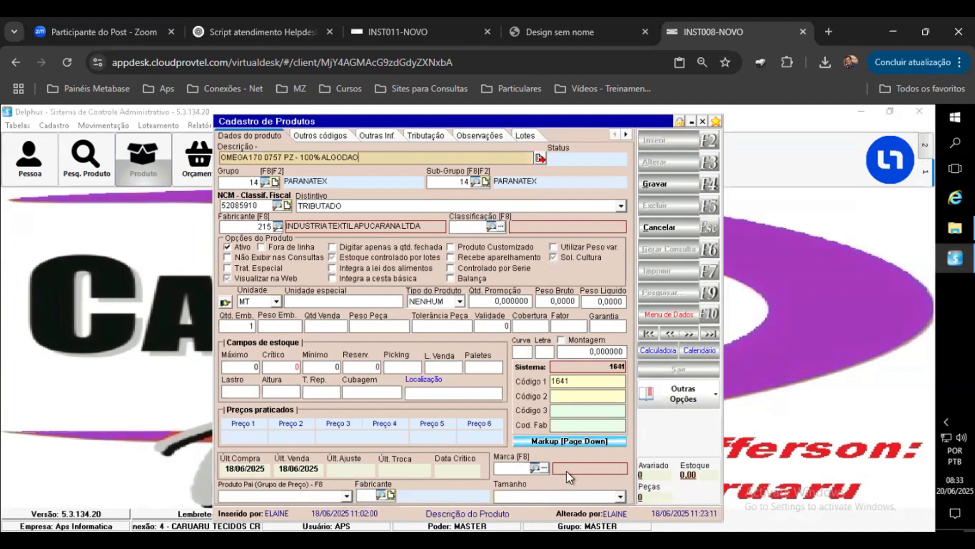
click(573, 441)
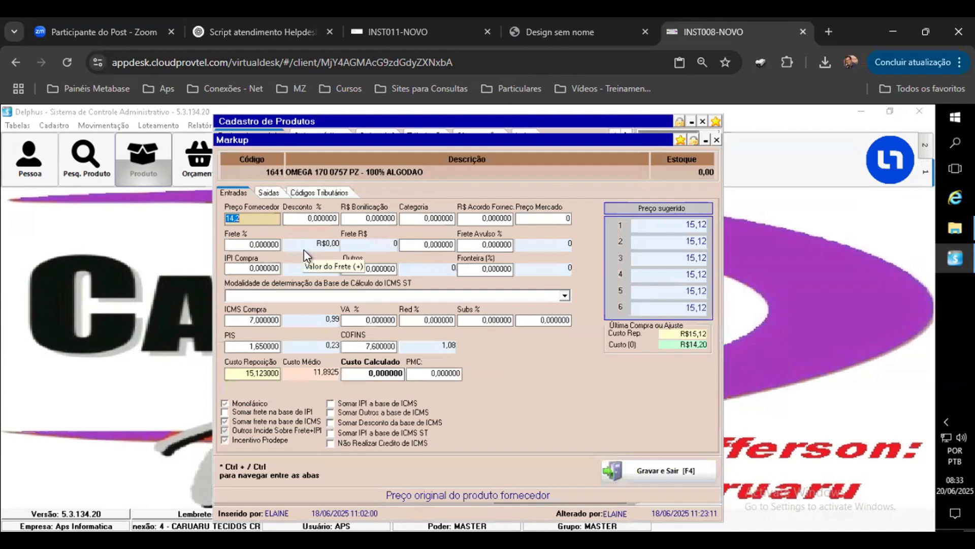
Step: Clear the supplier price and set the purchase ICMS, PIS and COFINS percentages to 0
text(0)
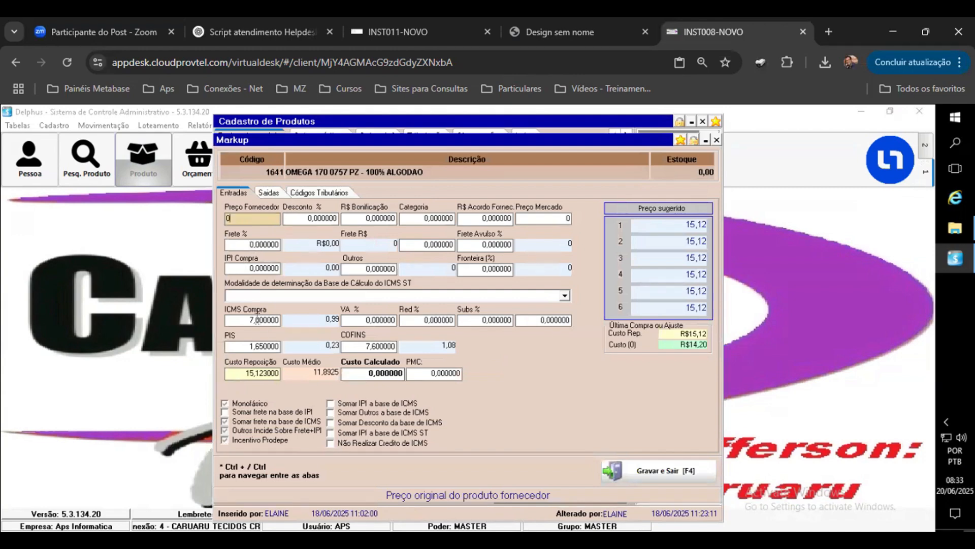
drag(256, 322, 214, 355)
text(00)
key(Tab)
text(0)
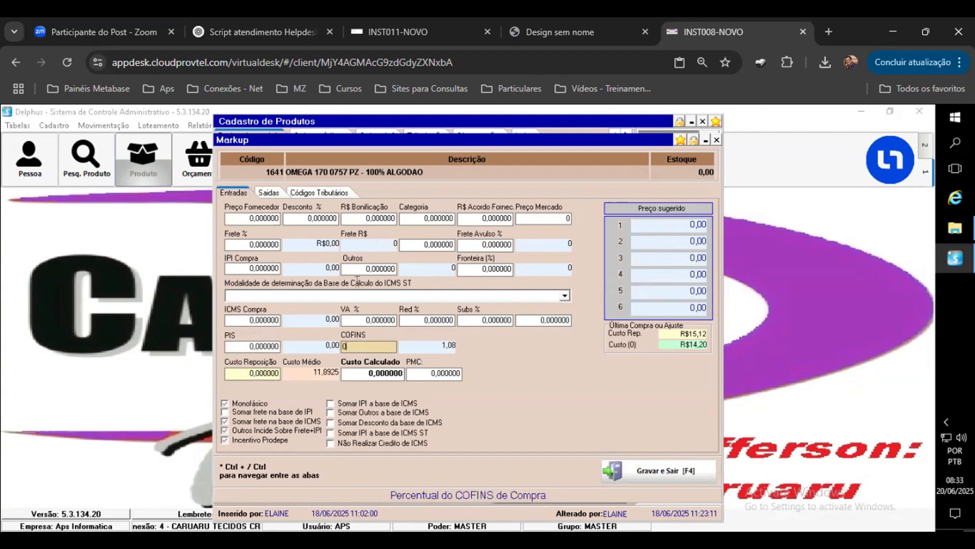
click(452, 245)
Step: Set the supplier price to 100 and review the replacement cost and tax fields
click(259, 220)
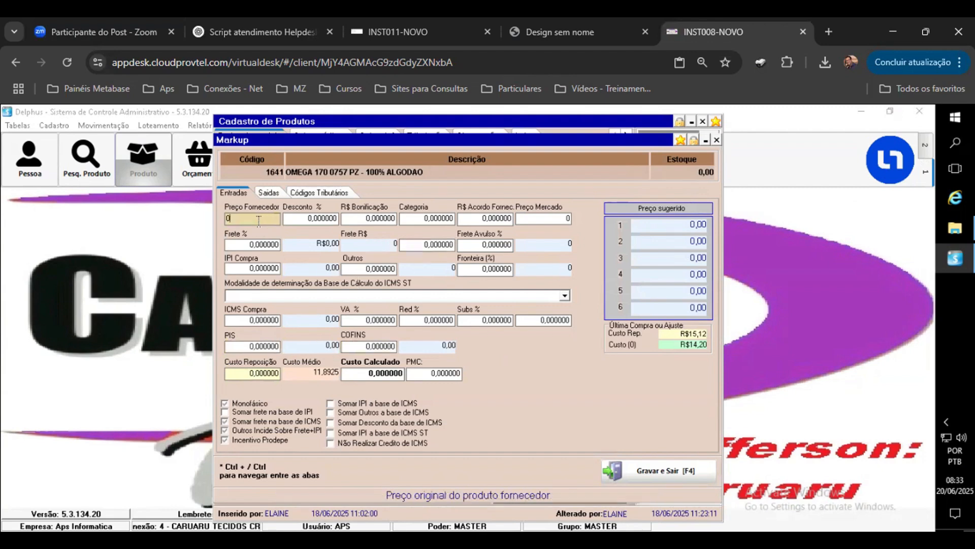
text(100)
click(253, 319)
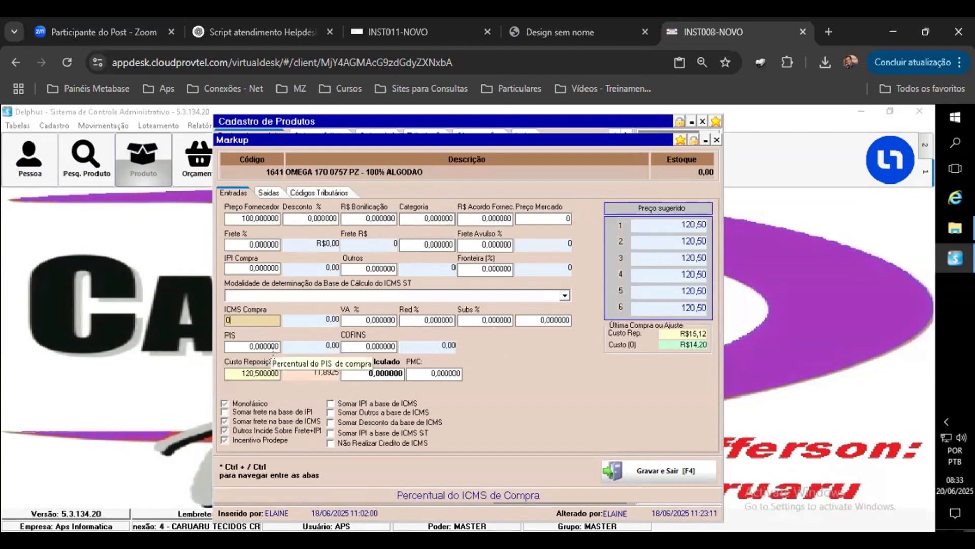
click(243, 374)
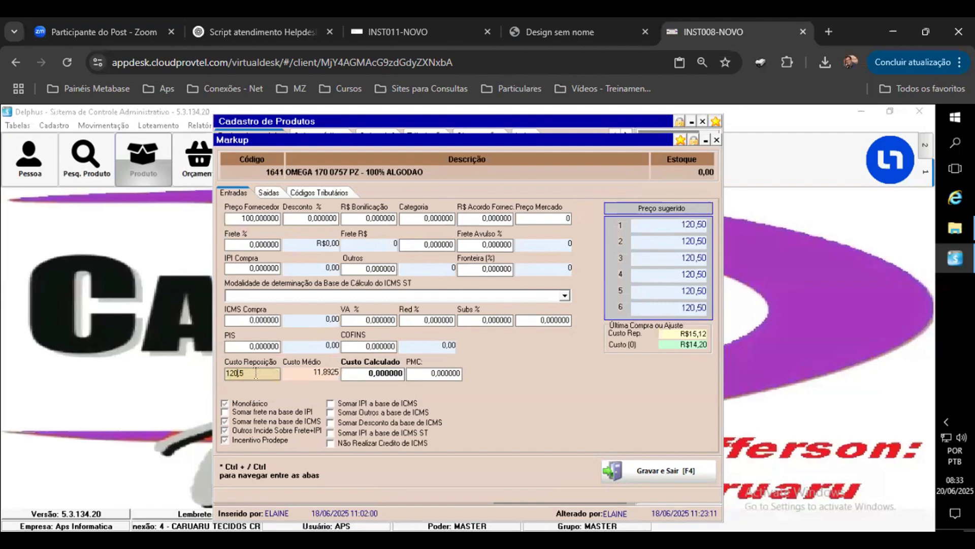
click(250, 348)
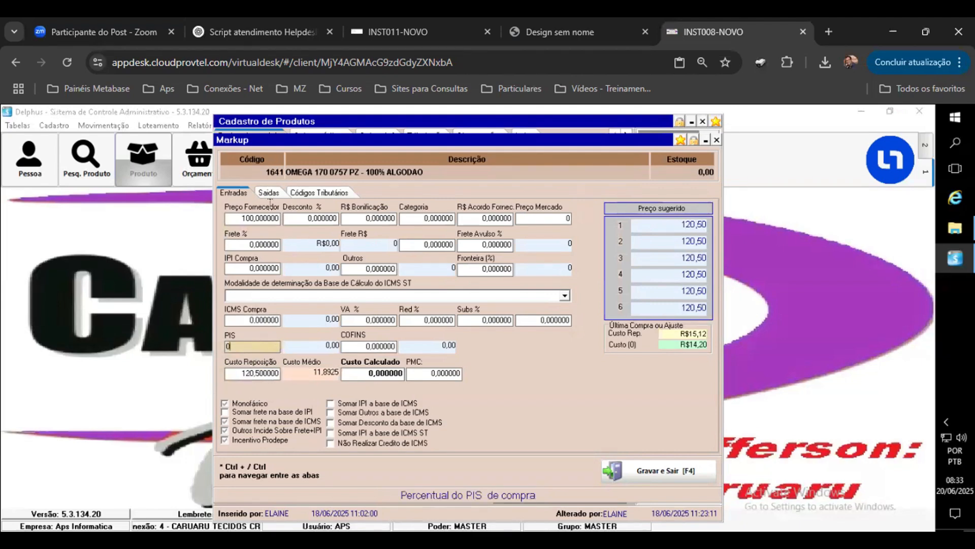
Step: Switch to the outputs tab and set the sale ICMS percentage to 0
key(ctrl+Right)
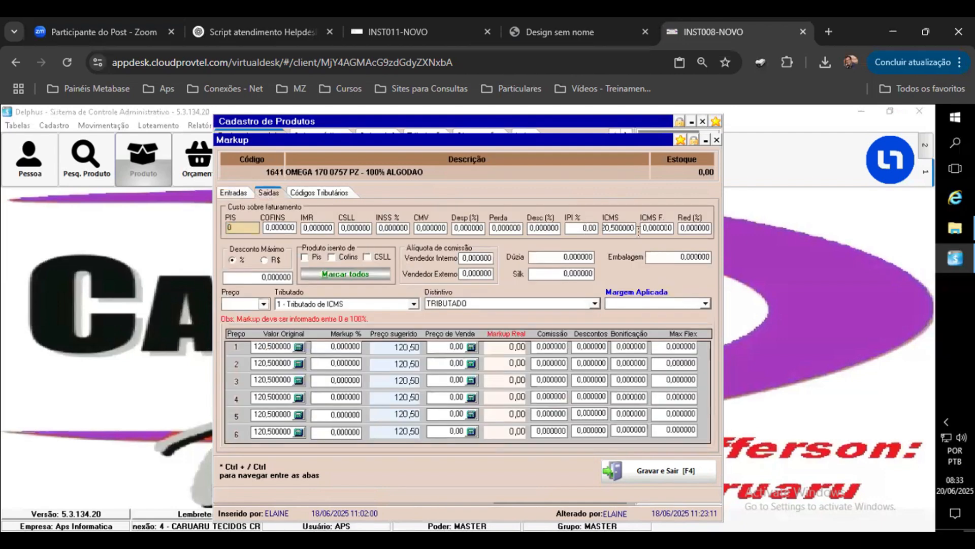
key(Tab)
text(0)
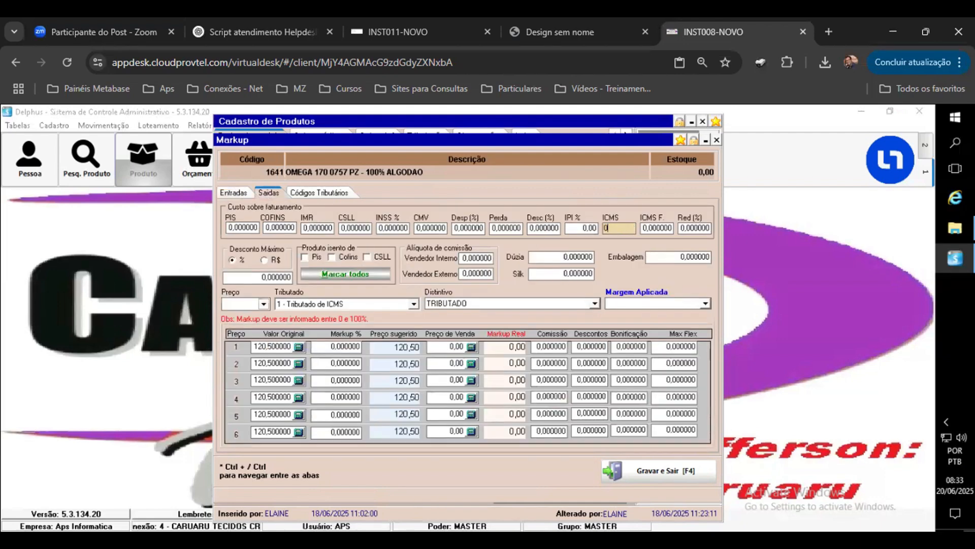
key(Tab)
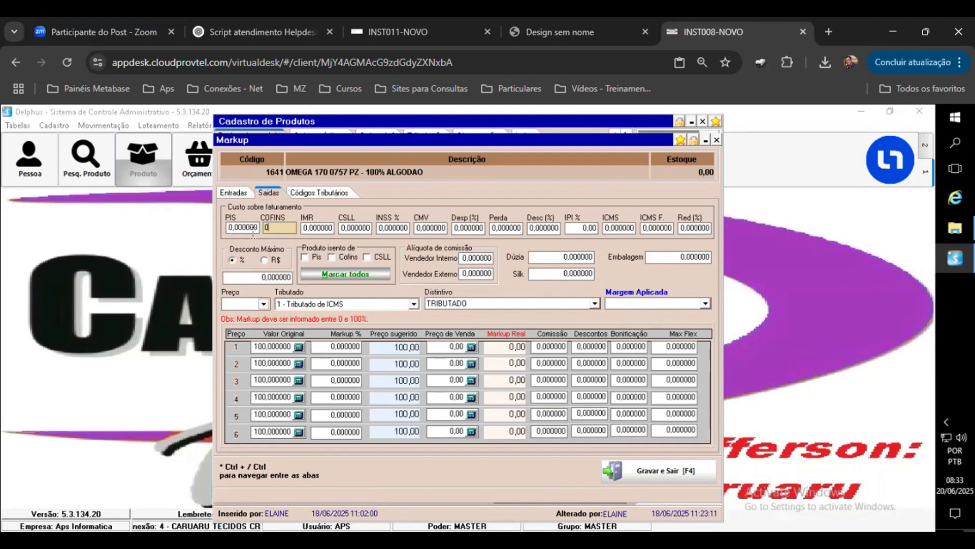
Step: Compare the inputs and outputs tabs and select the purchase IPI field
click(252, 229)
click(238, 193)
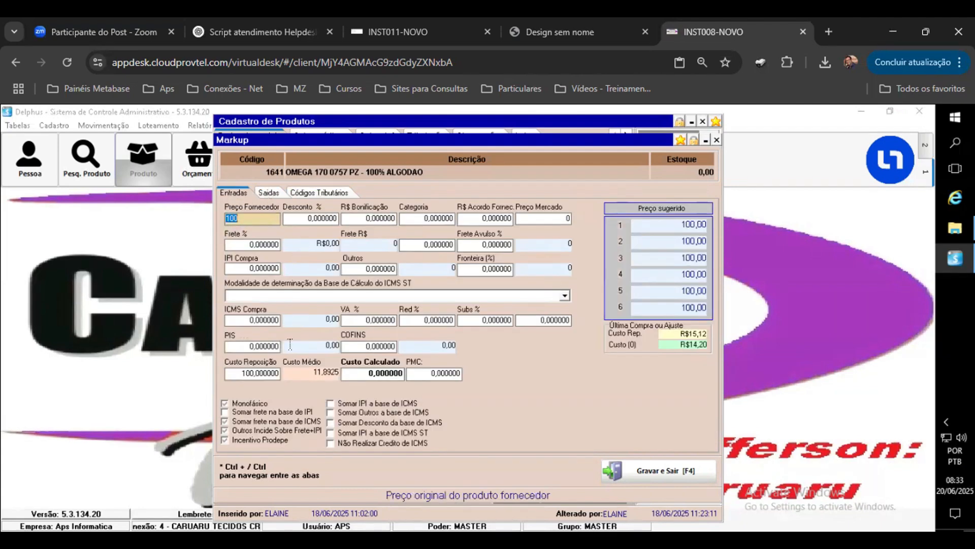
click(267, 193)
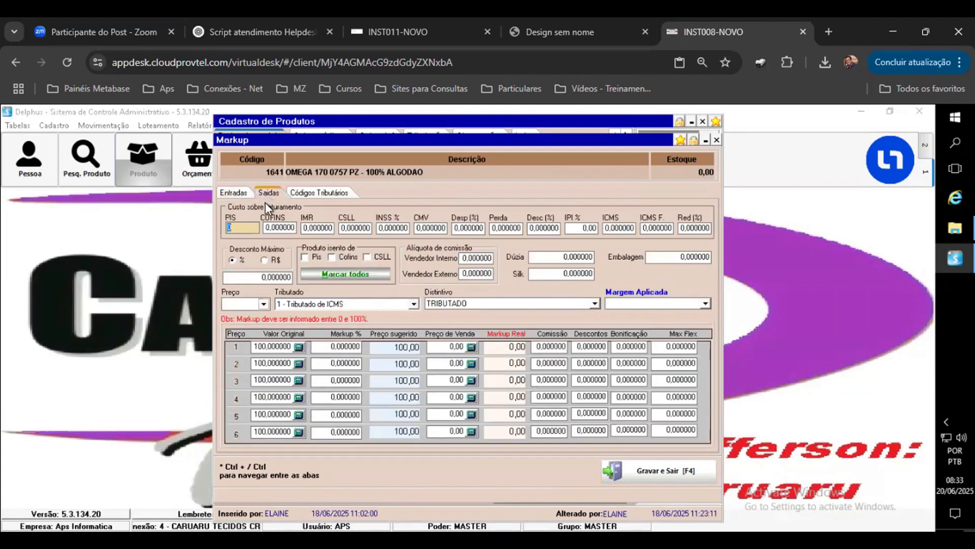
click(234, 193)
click(229, 268)
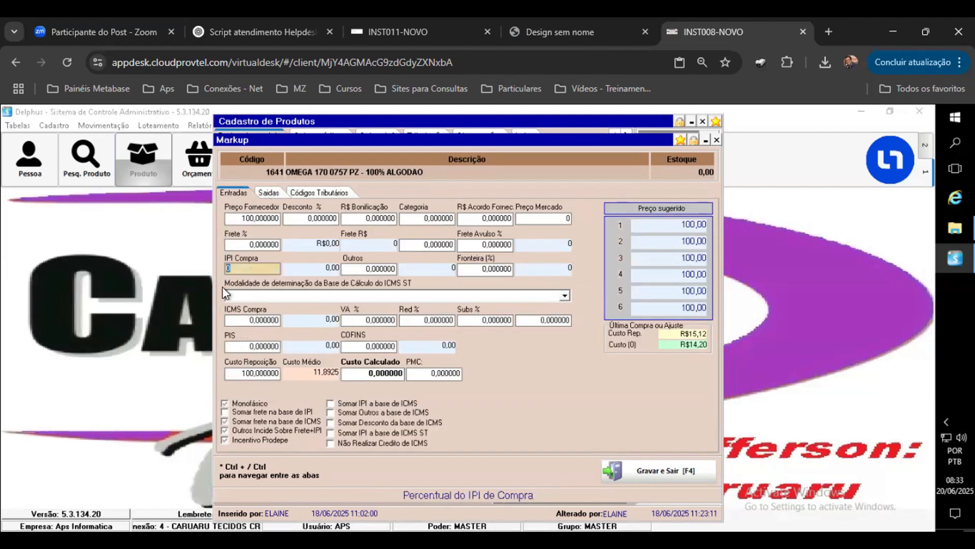
Step: Set the purchase IPI percentage to 10
text(10)
key(Tab)
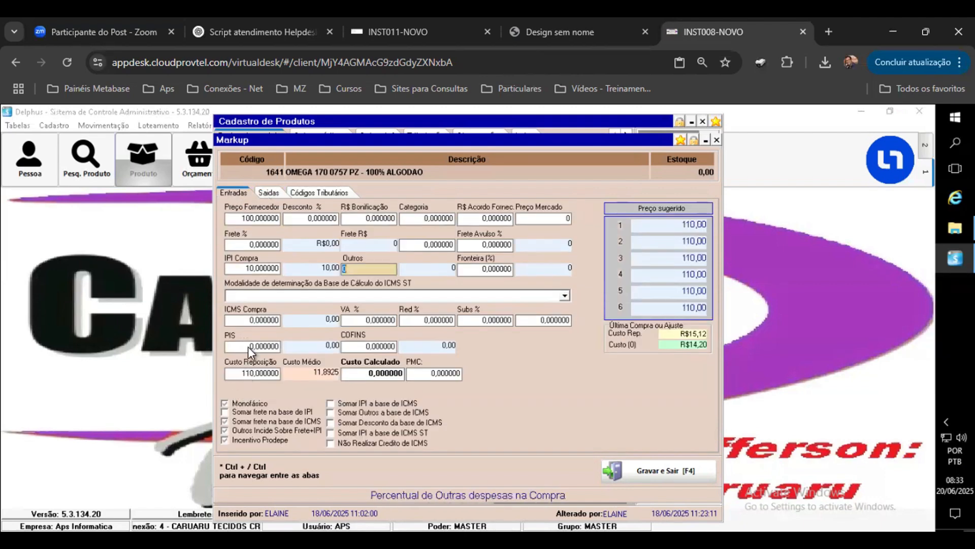
Step: Switch to the outputs tab and set the markup of price 1 to 10%
click(279, 195)
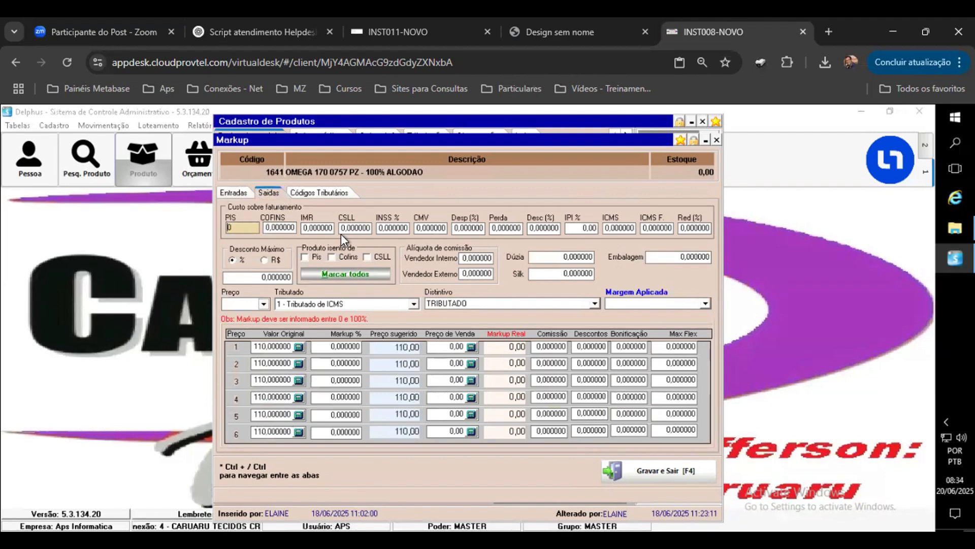
click(356, 347)
text(10)
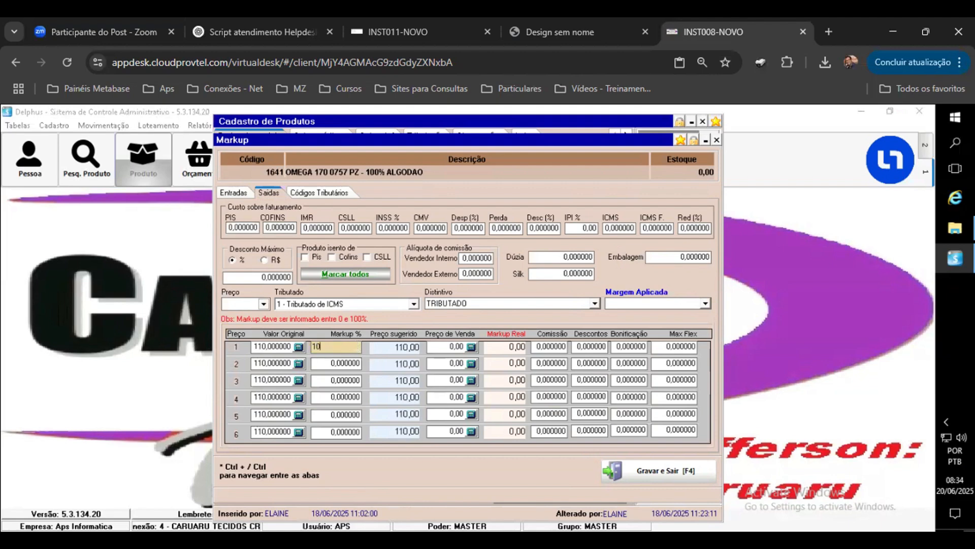
key(Return)
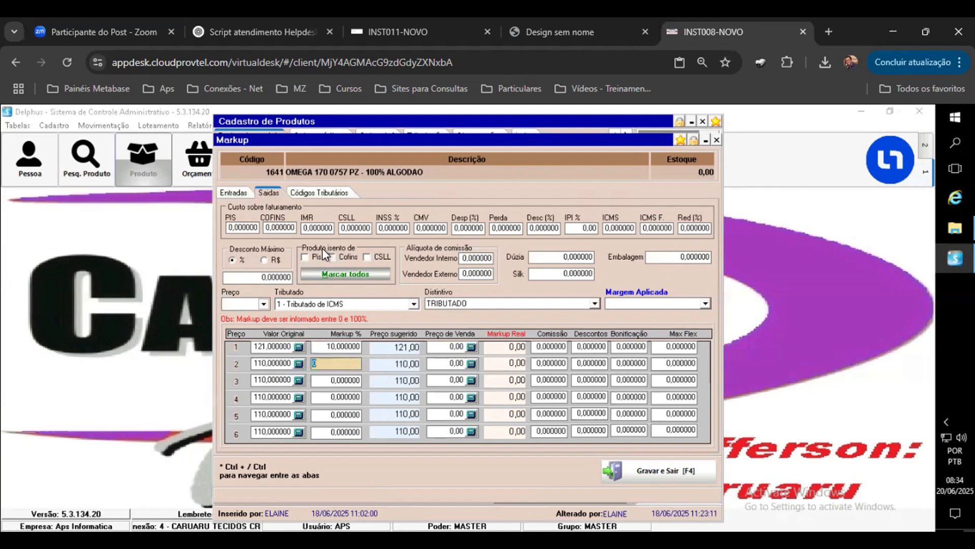
Step: Compare the purchase IPI on the inputs tab with price 1's markup on the outputs tab
click(241, 193)
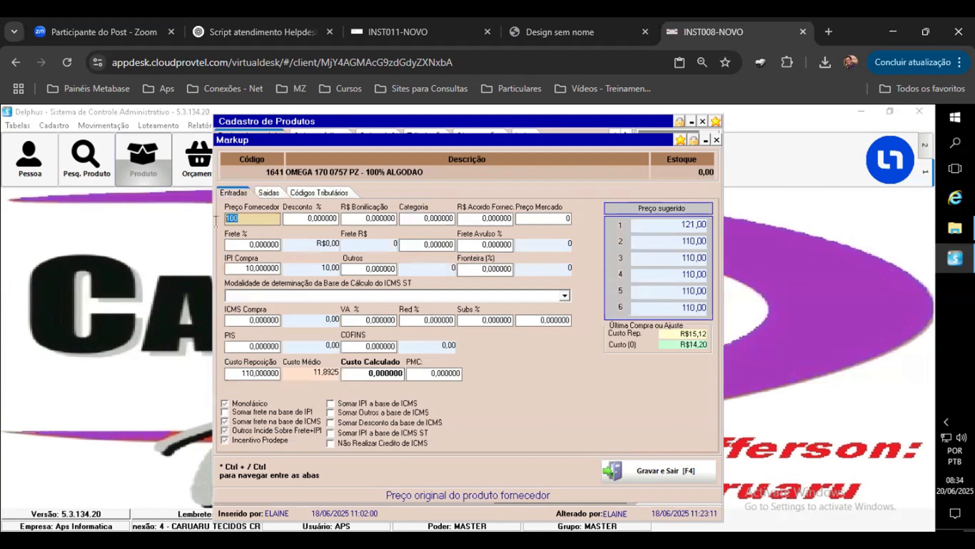
click(243, 268)
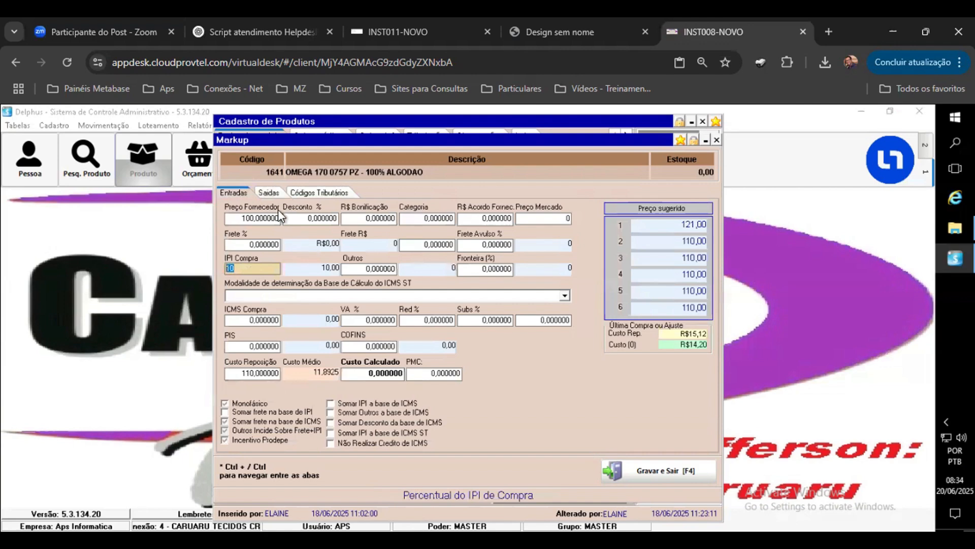
click(269, 192)
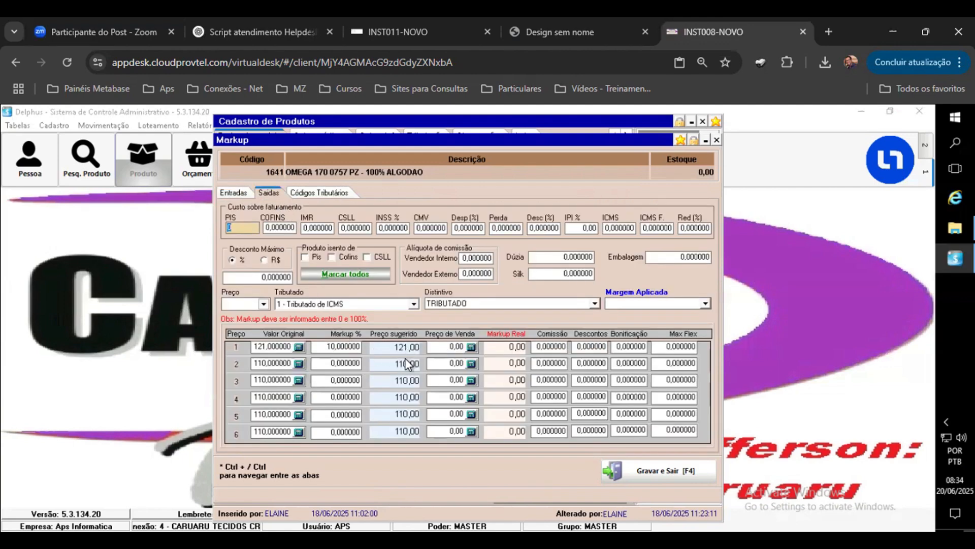
click(351, 350)
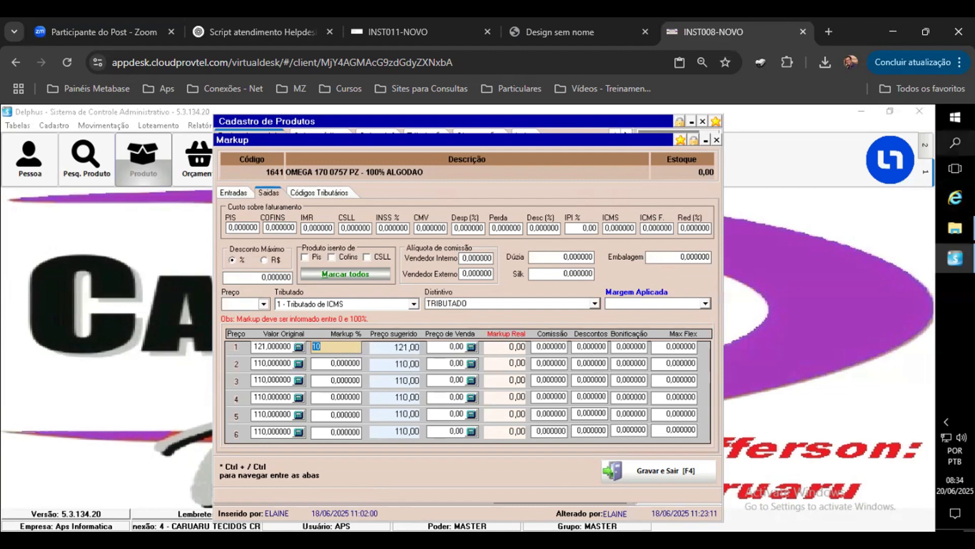
Step: Open the Windows Calculator and place it beside the markup window
click(955, 143)
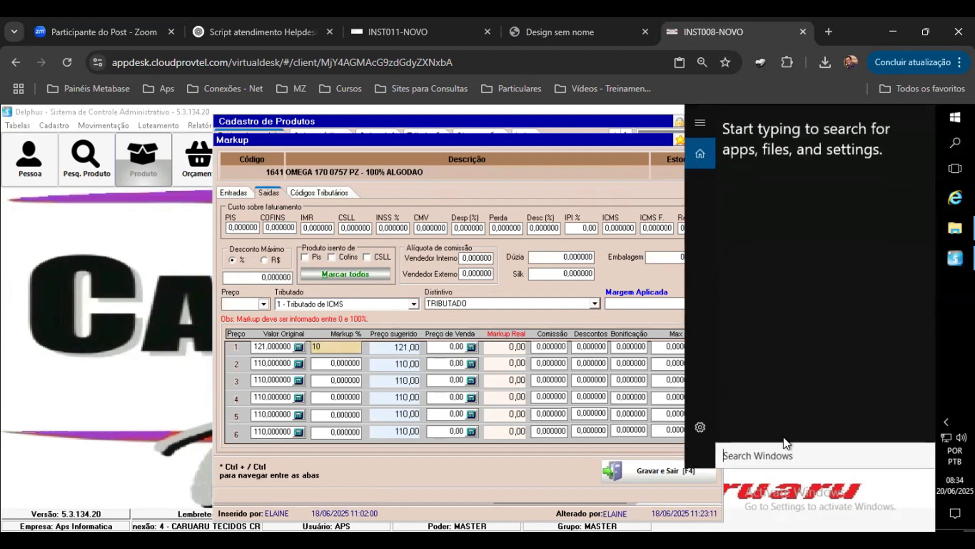
text(CALC)
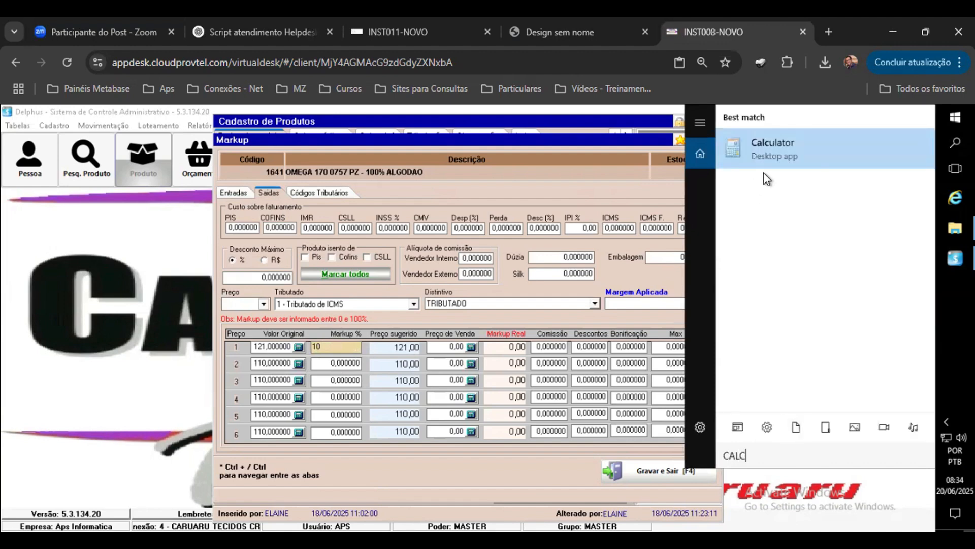
click(764, 161)
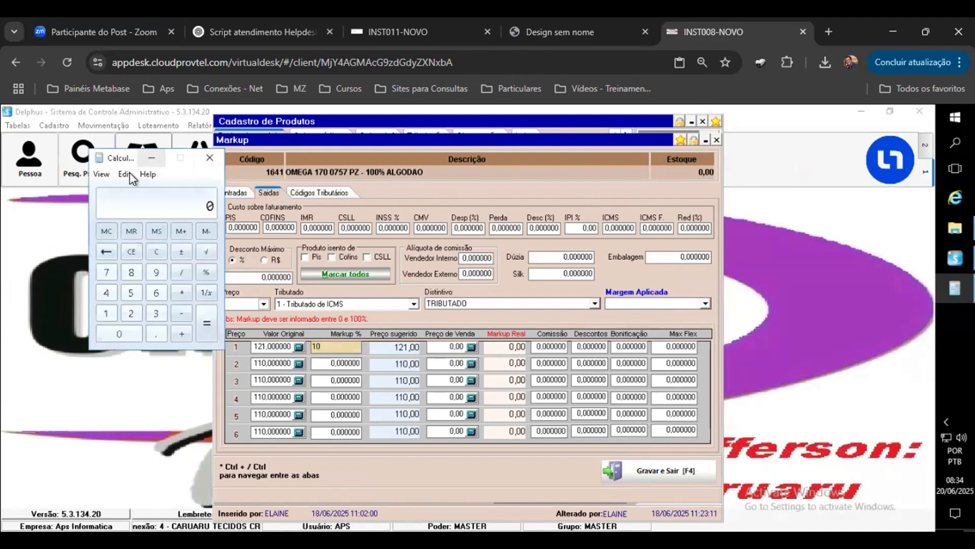
drag(130, 157, 102, 274)
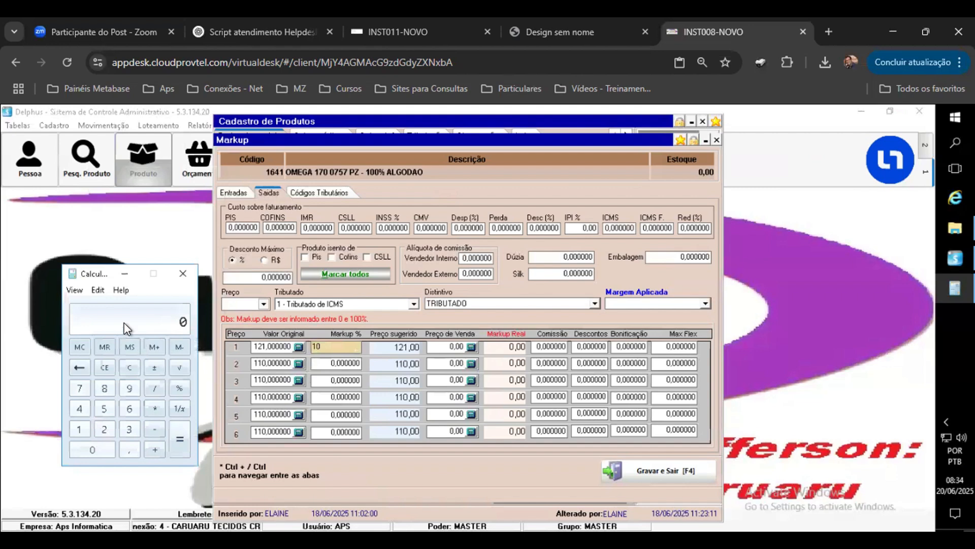
Step: Calculate 121 minus 10% in the Calculator
text(121 - 10)
click(179, 389)
click(179, 447)
Step: Step through the billing cost fields on the outputs tab and compare them with the inputs tab
click(268, 228)
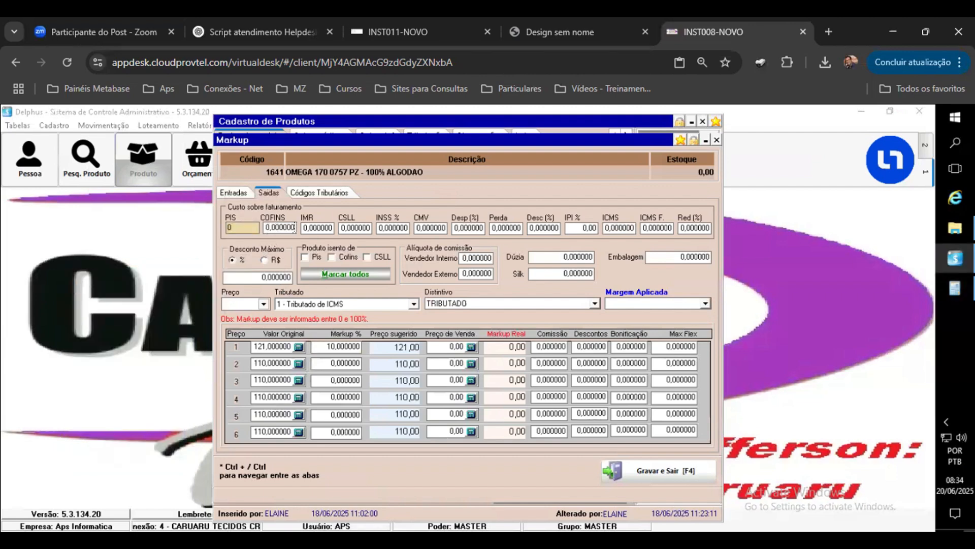
key(Tab)
key(Tab)
key(Tab)
key(Tab)
key(Tab)
key(Tab)
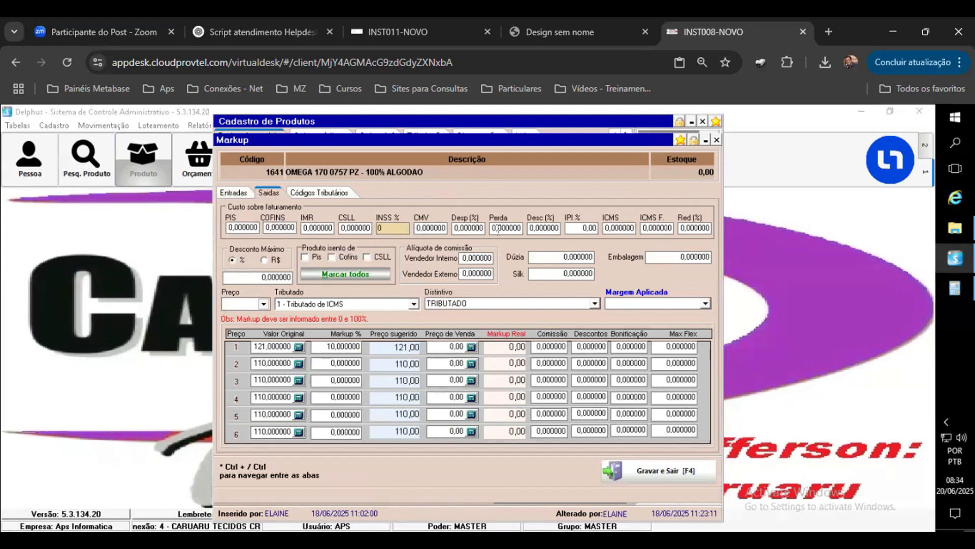
key(Tab)
key(Tab)
key(Tab)
key(Tab)
key(Tab)
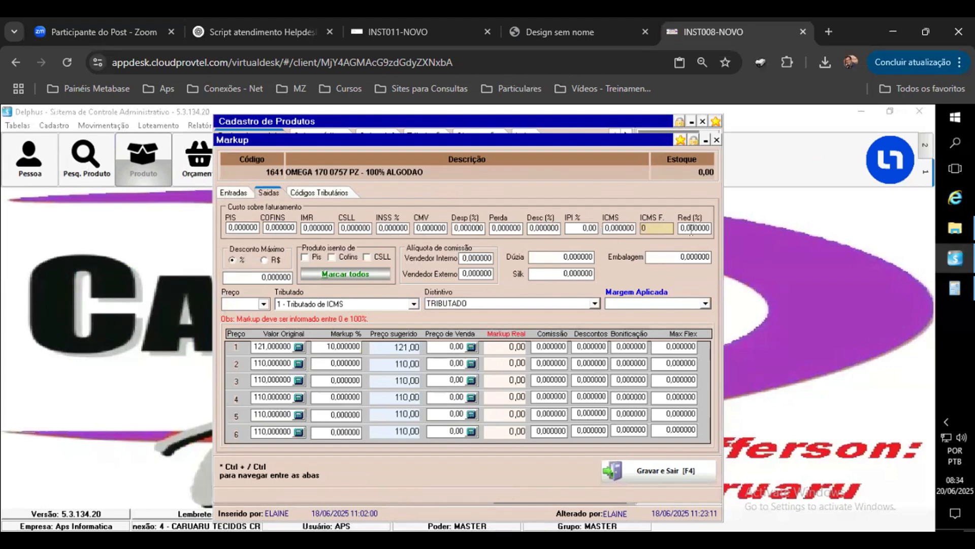
click(234, 193)
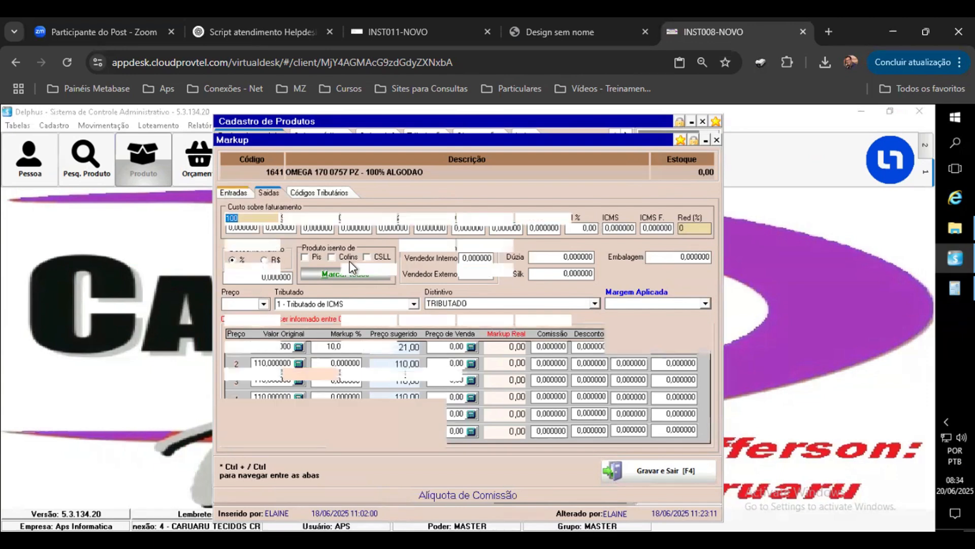
click(269, 192)
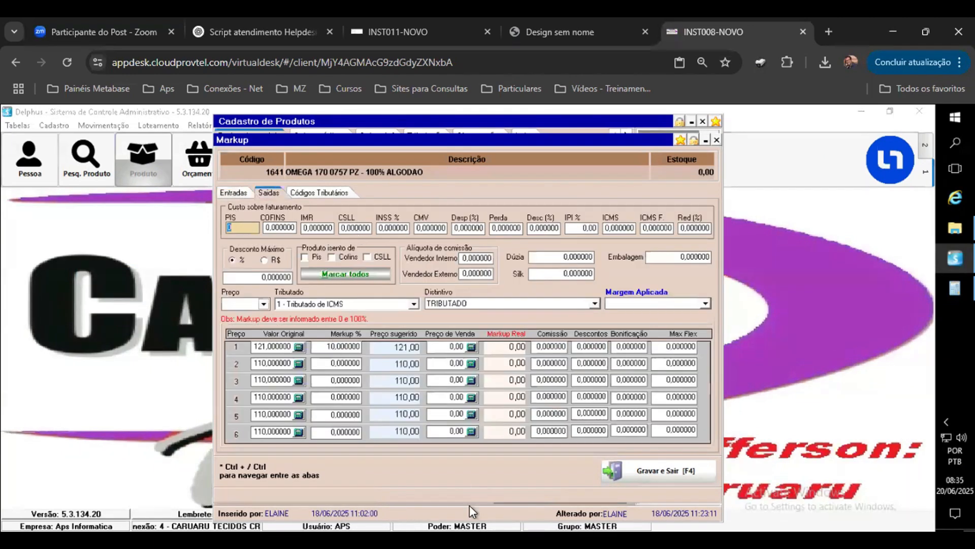
Step: Clear the Calculator and recalculate 121 minus 10%
click(955, 288)
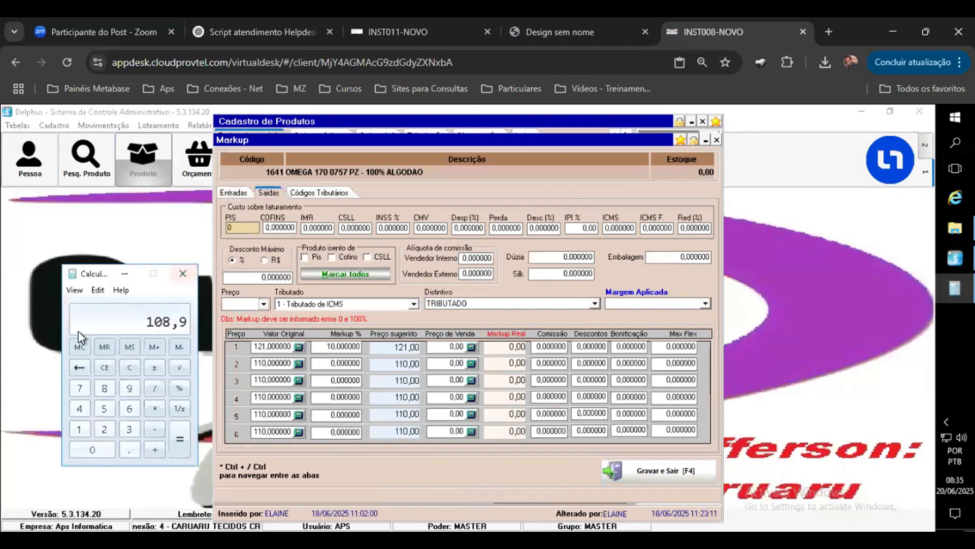
key(Escape)
text(121)
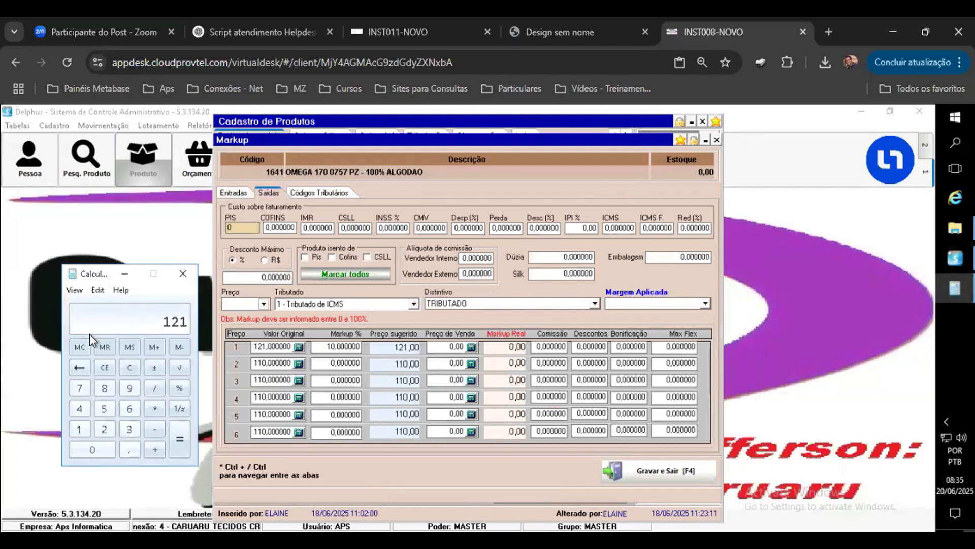
key(minus)
text(10)
click(178, 389)
click(181, 442)
Step: Switch to the INST011-NOVO session and set price 1's sale price to 99 for the tire product
click(374, 37)
click(172, 518)
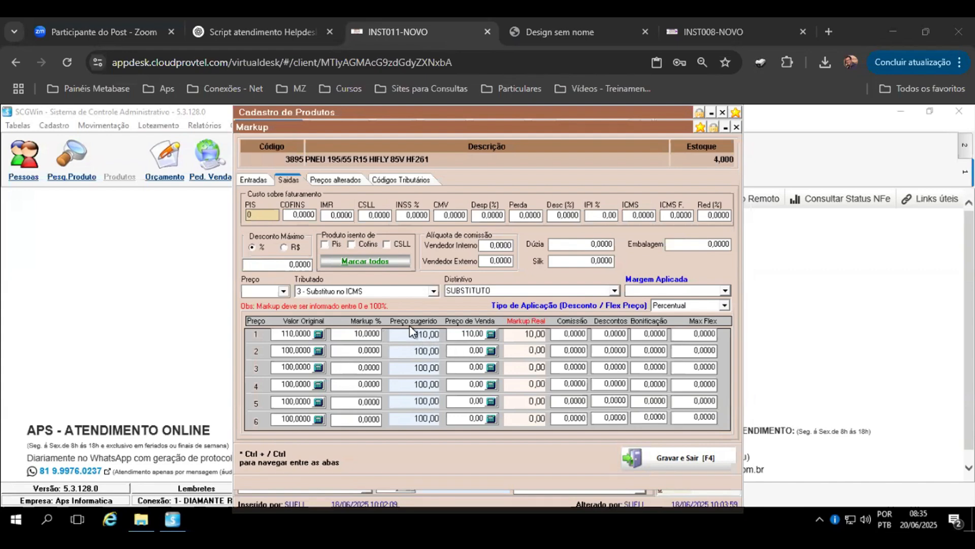
drag(485, 337, 416, 335)
text(99)
key(Return)
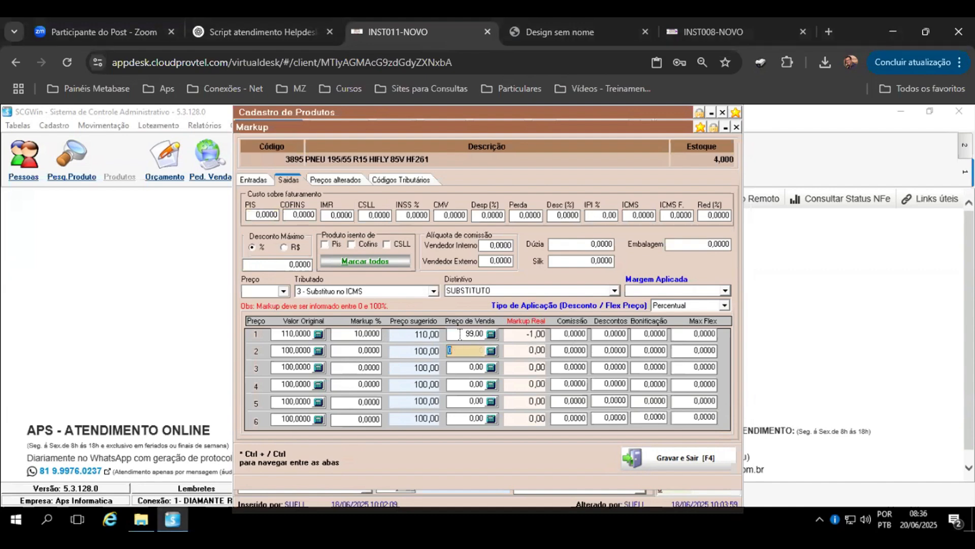
click(482, 336)
double_click(460, 339)
click(465, 348)
drag(470, 334, 435, 333)
click(466, 347)
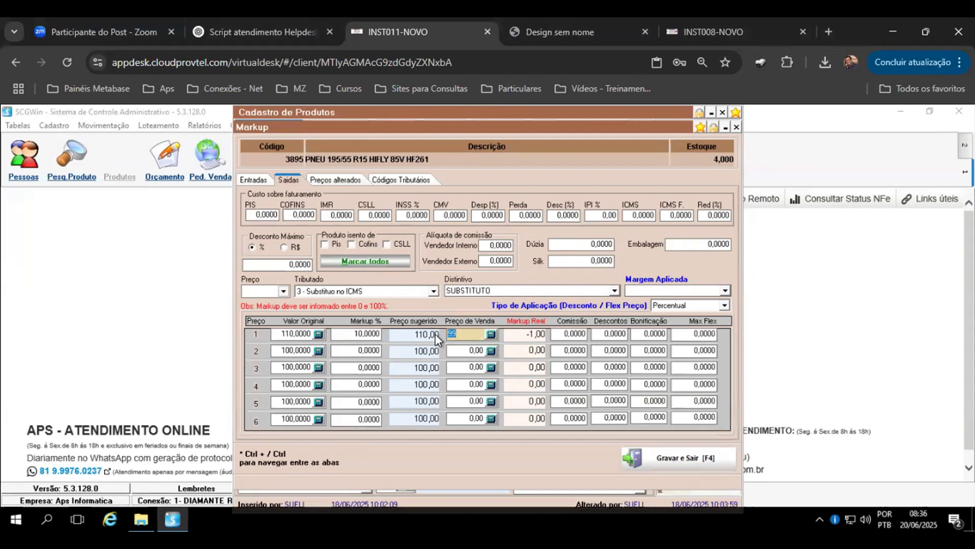
Step: Review the markup definition slide in the Design sem nome PDF before returning to the tire product
click(687, 45)
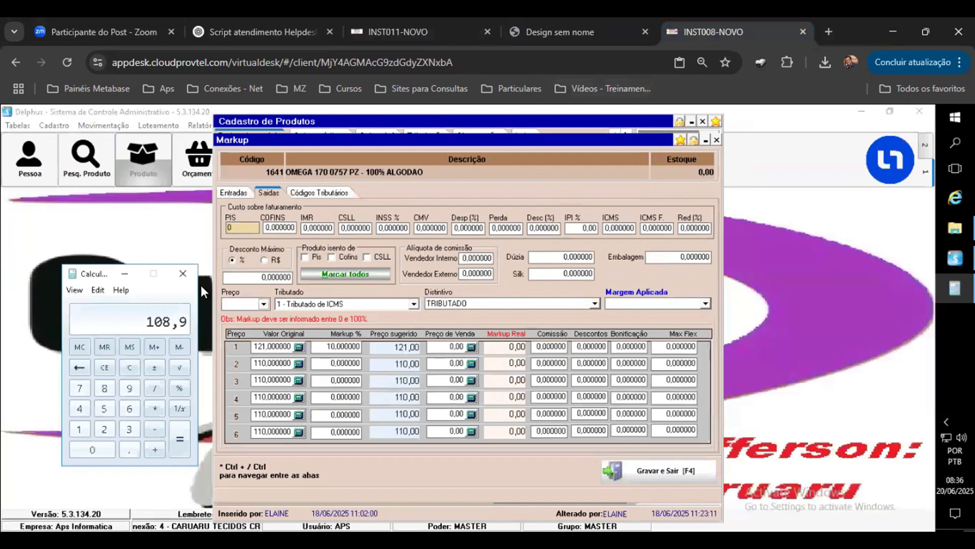
click(538, 45)
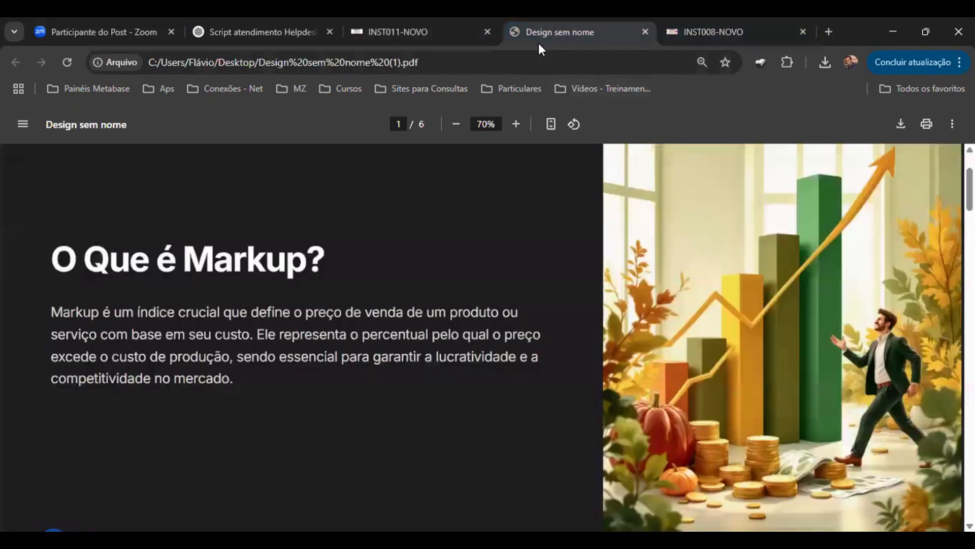
click(482, 41)
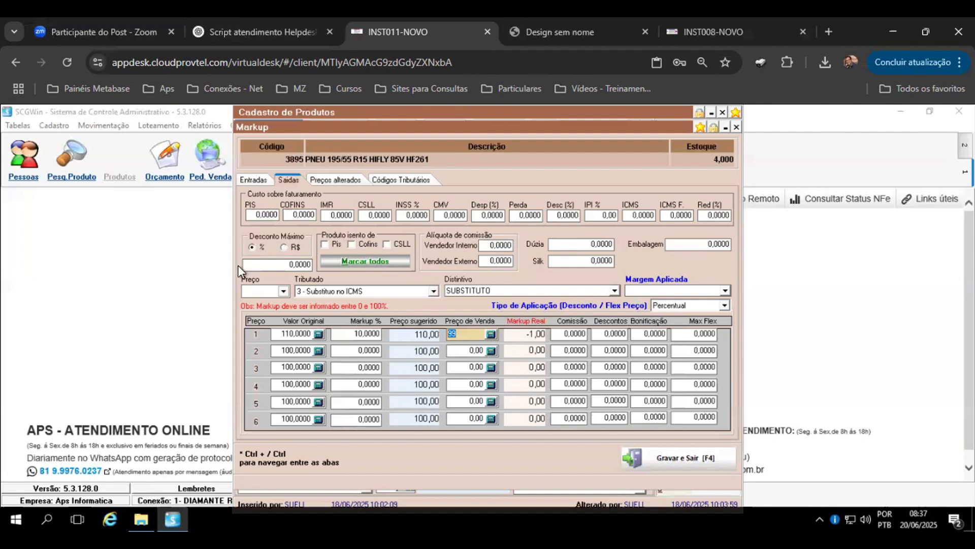
Step: Set the tire product's purchase ICMS percentage to 7 on the inputs tab
click(254, 179)
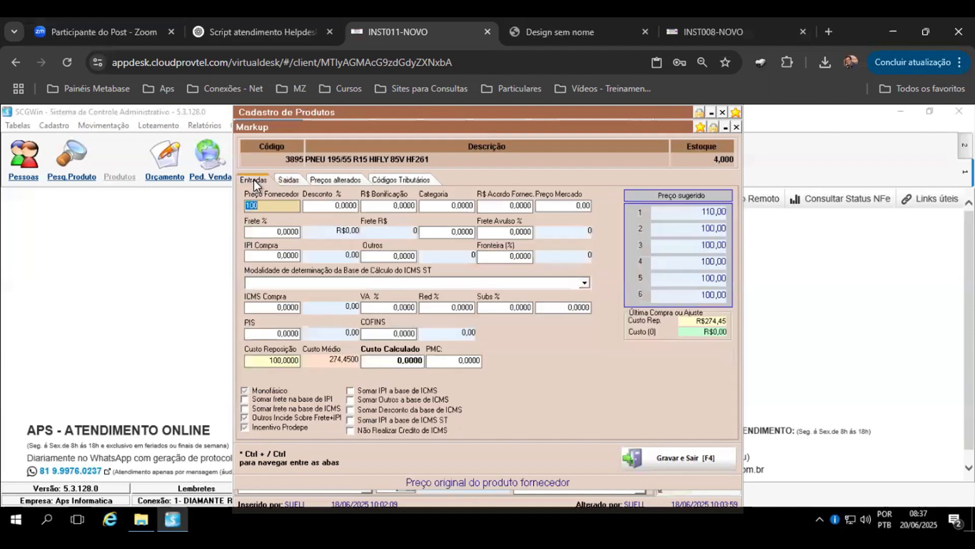
click(296, 305)
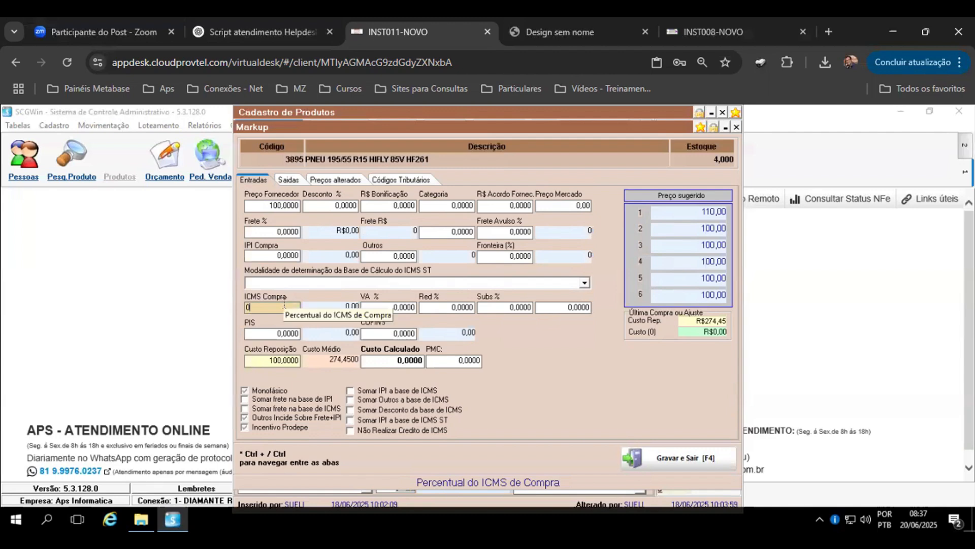
click(283, 233)
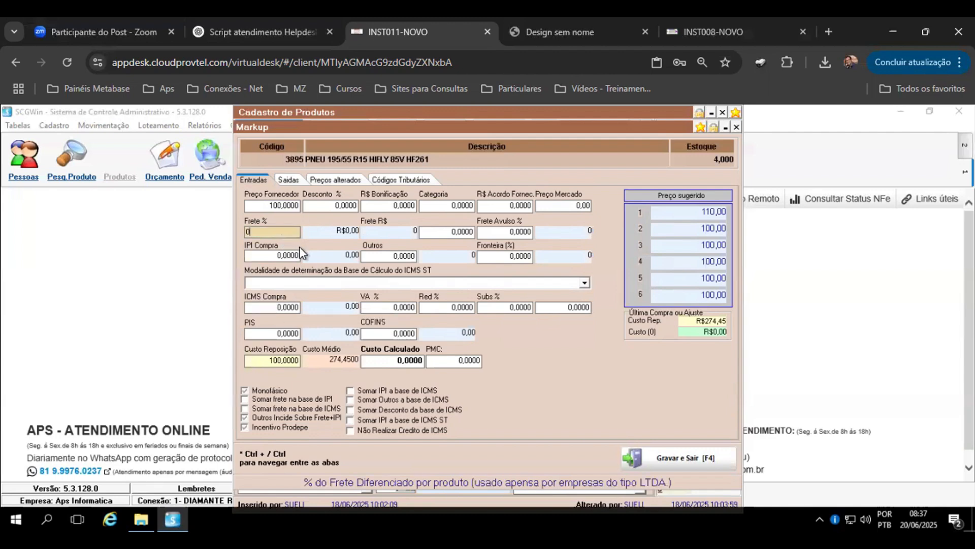
click(295, 307)
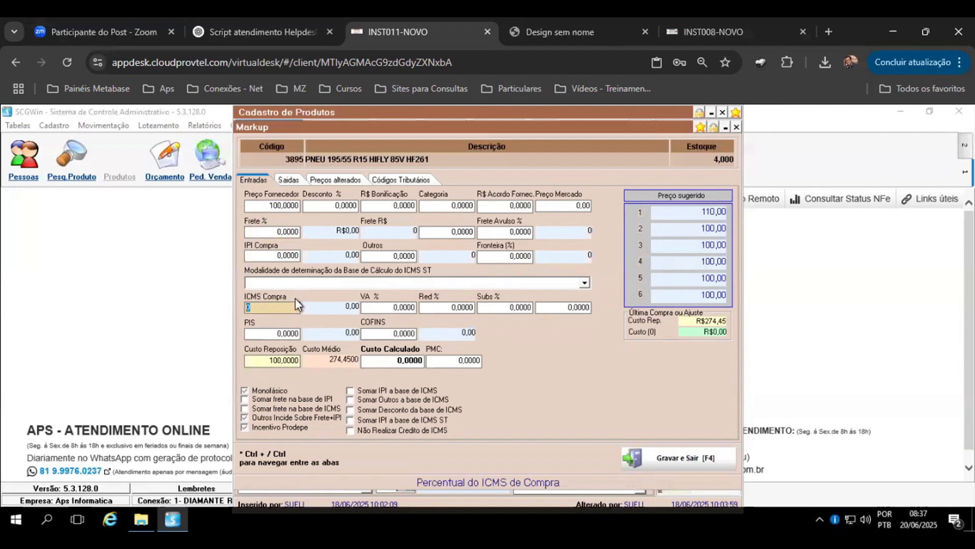
text(7)
key(Return)
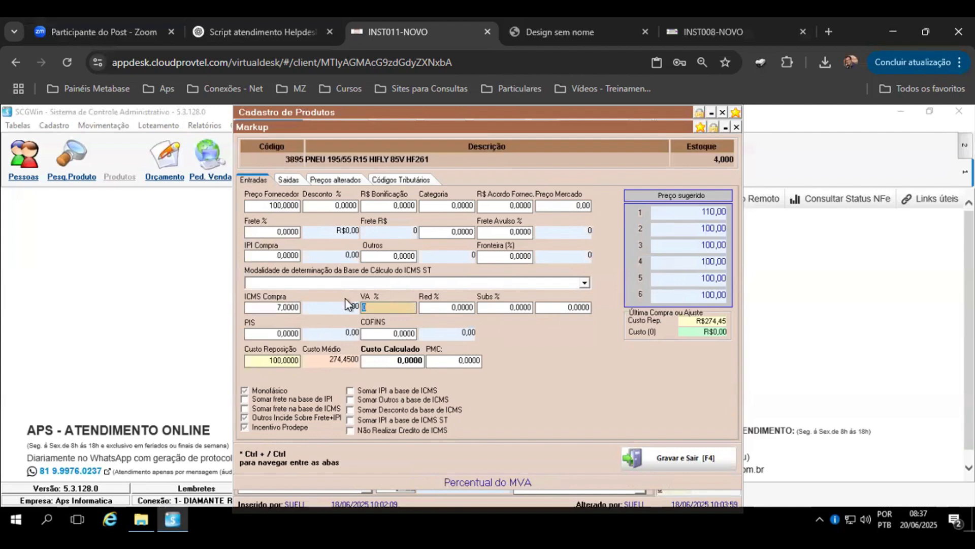
Step: Switch to the INST008-NOVO session and set the fabric product's purchase ICMS percentage to 7
click(700, 34)
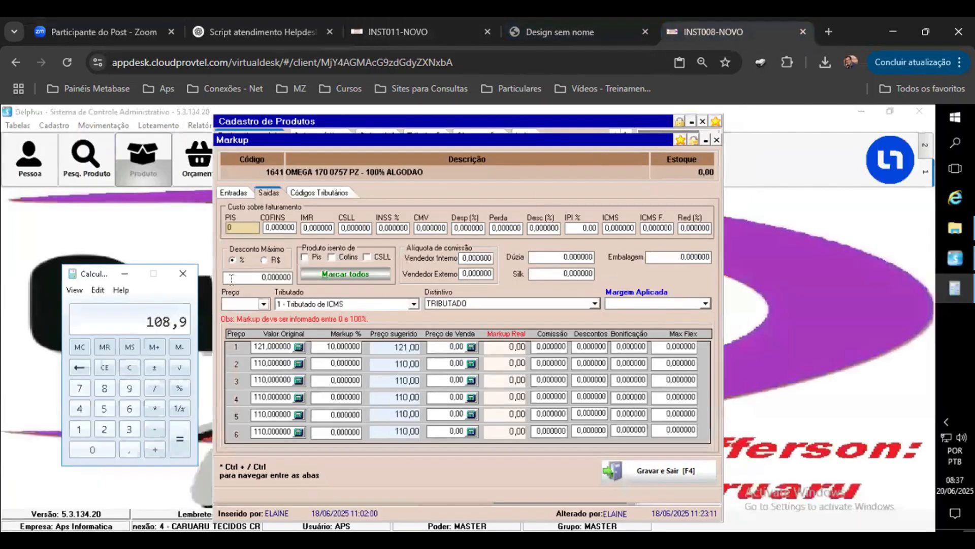
click(233, 192)
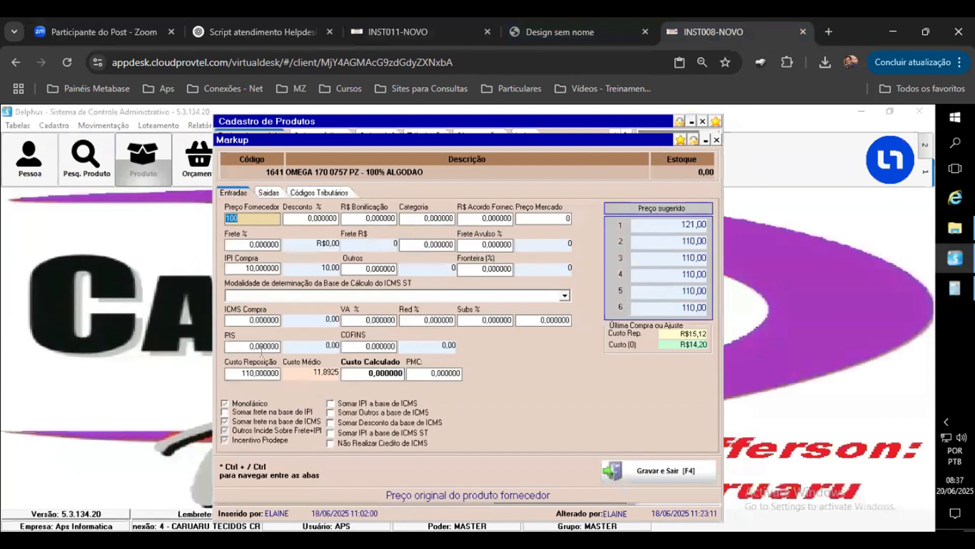
click(265, 321)
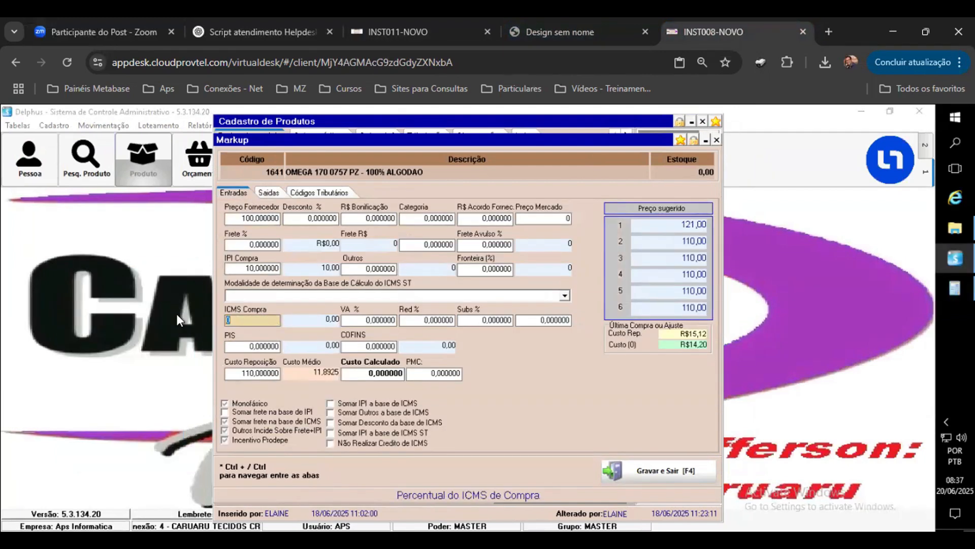
text(70)
key(BackSpace)
key(Tab)
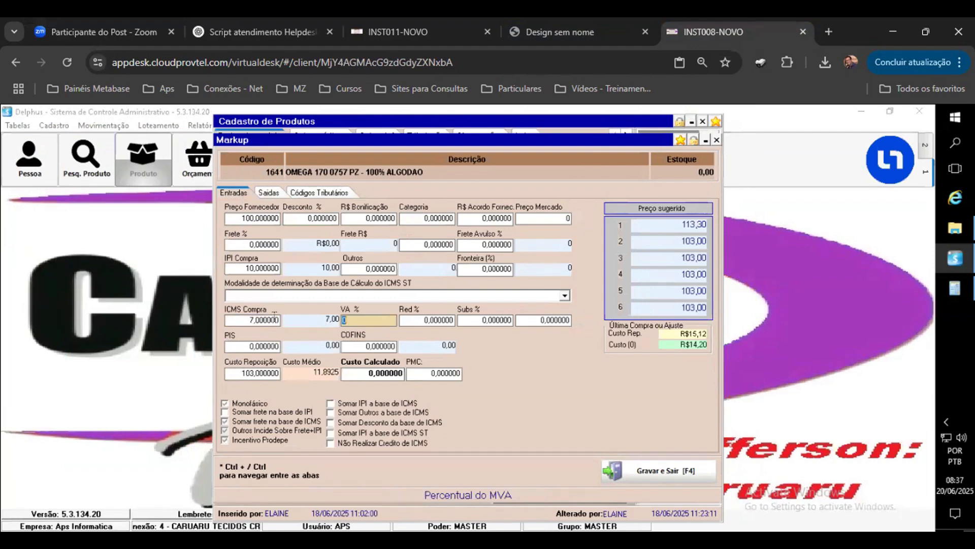
click(247, 320)
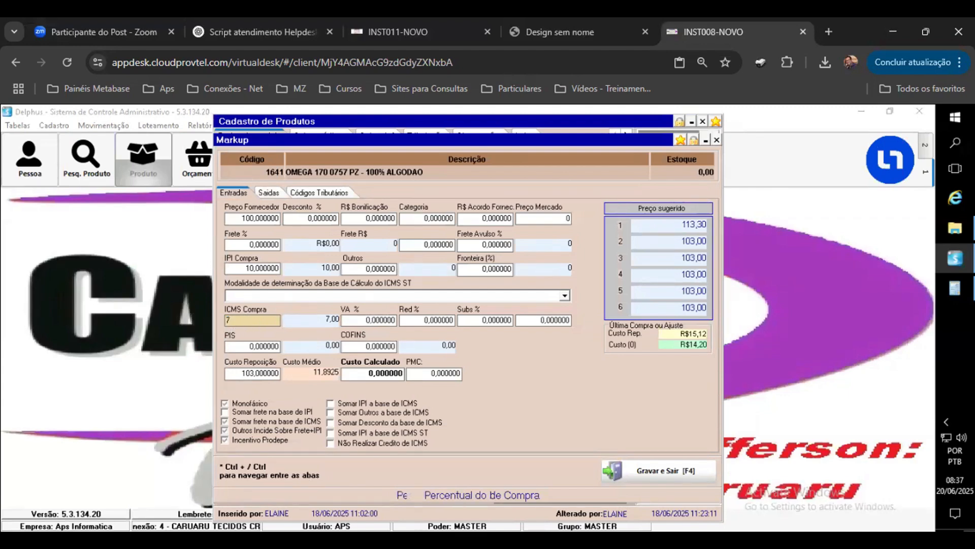
Step: Set the fabric product's purchase ICMS percentage to 0 and back to 7 to compare the replacement cost
key(Tab)
click(262, 376)
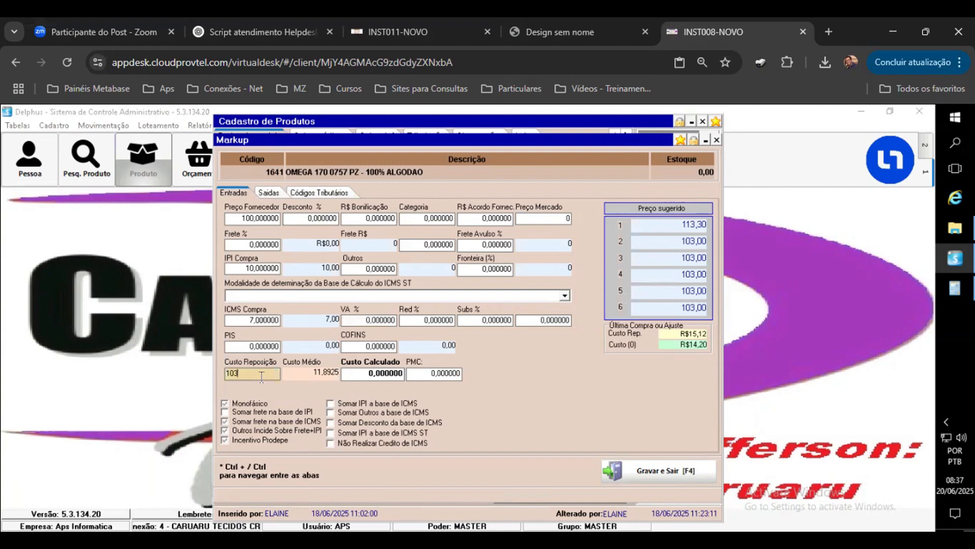
drag(244, 321, 171, 313)
text(0)
key(Tab)
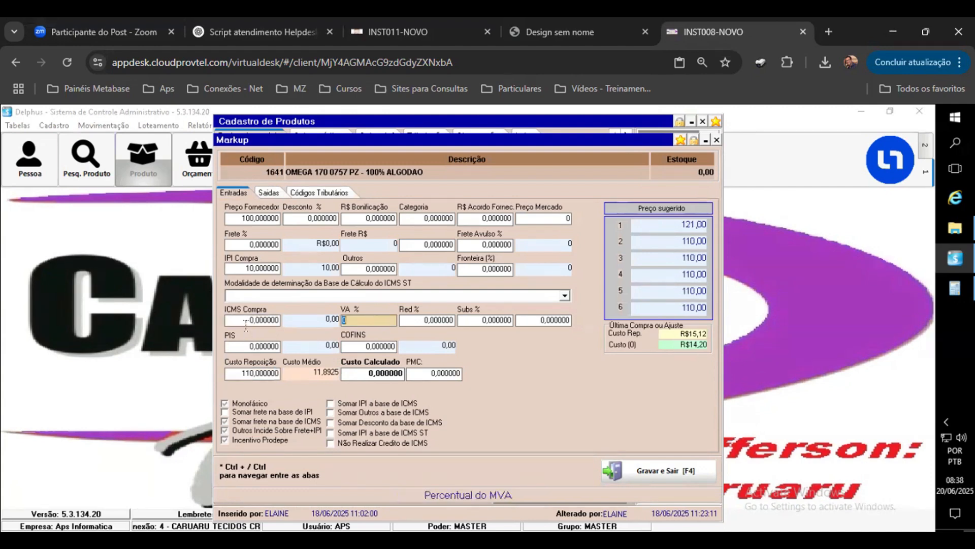
drag(255, 318, 183, 311)
text(7)
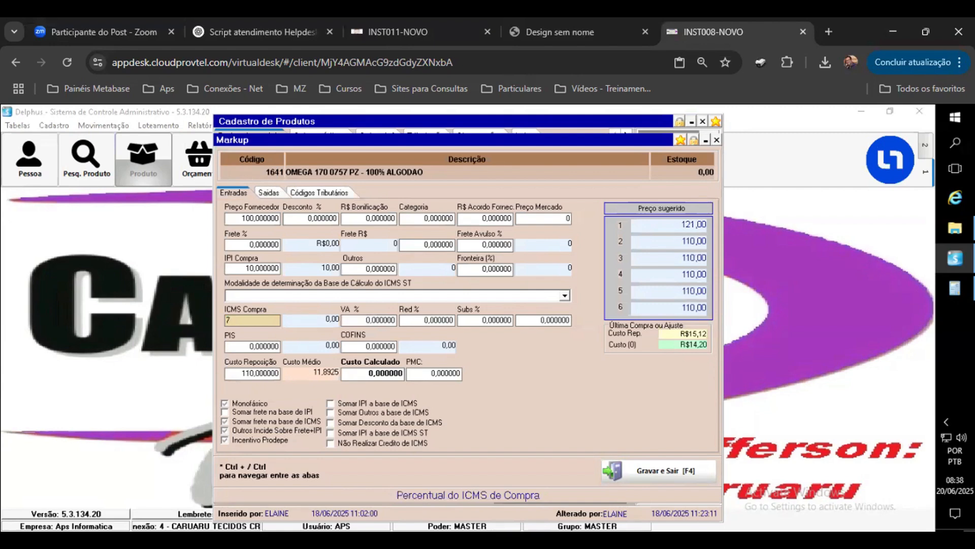
key(Tab)
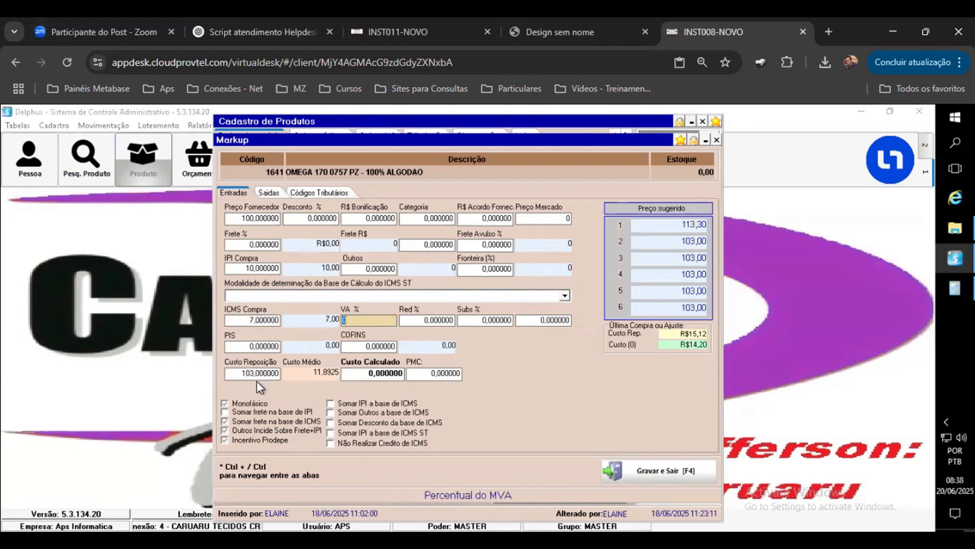
Step: Set the sales ICMS percentage to 20,5 on the outputs tab
click(268, 193)
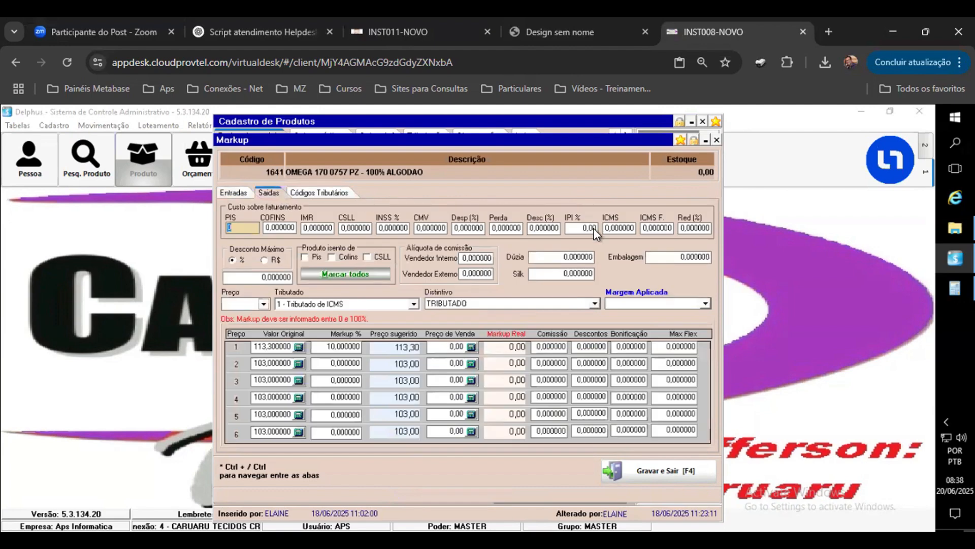
click(630, 228)
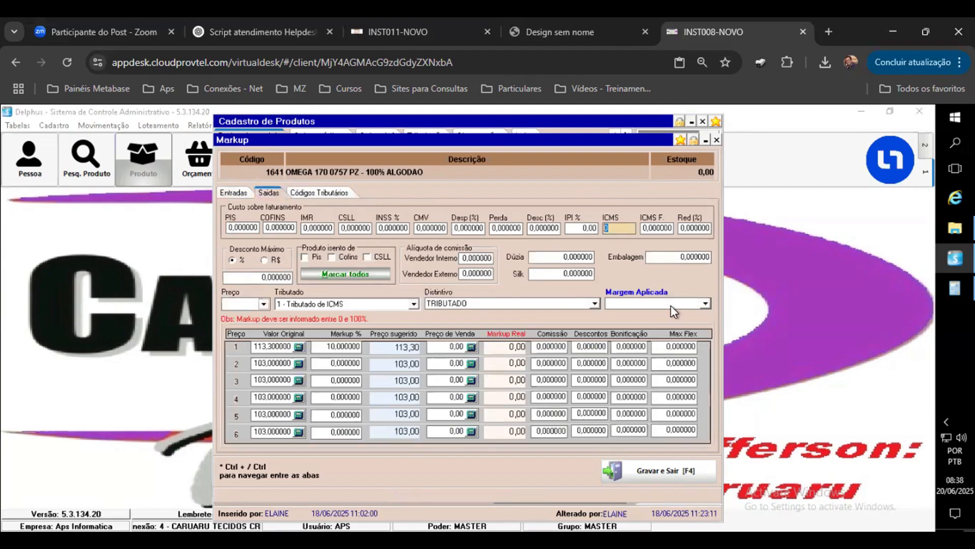
text(20,5)
key(Tab)
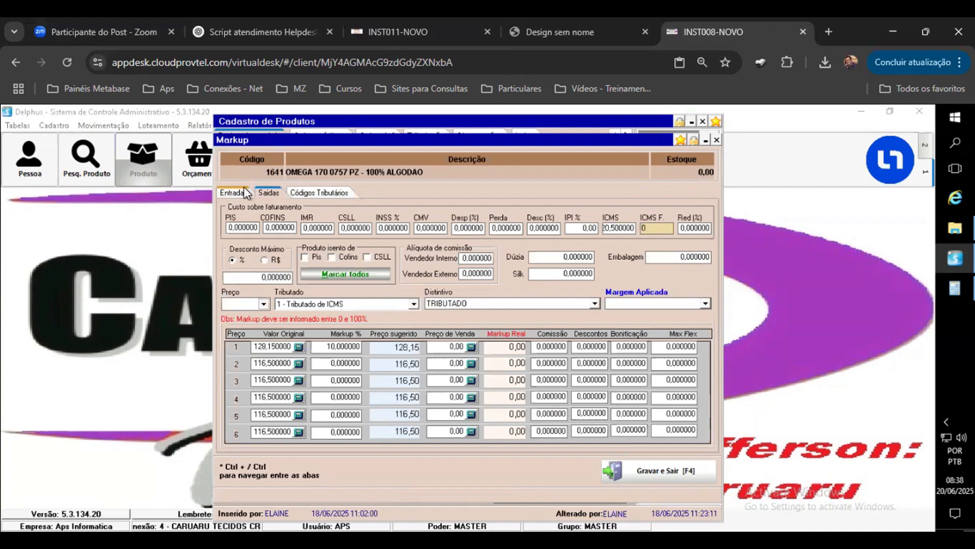
Step: Set the ICMS ST substitution rate to 18 and the VA % (MVA) to 40 on the inputs tab
click(237, 191)
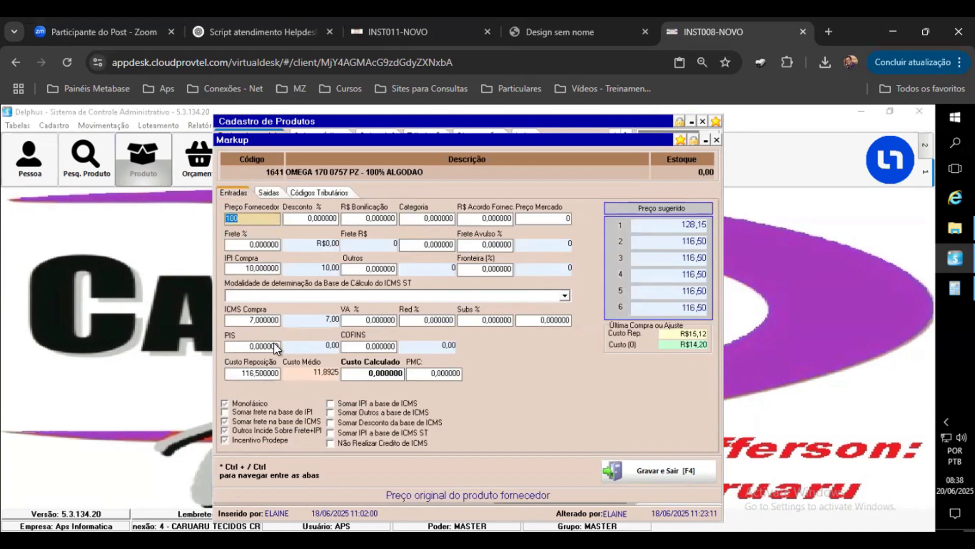
click(268, 192)
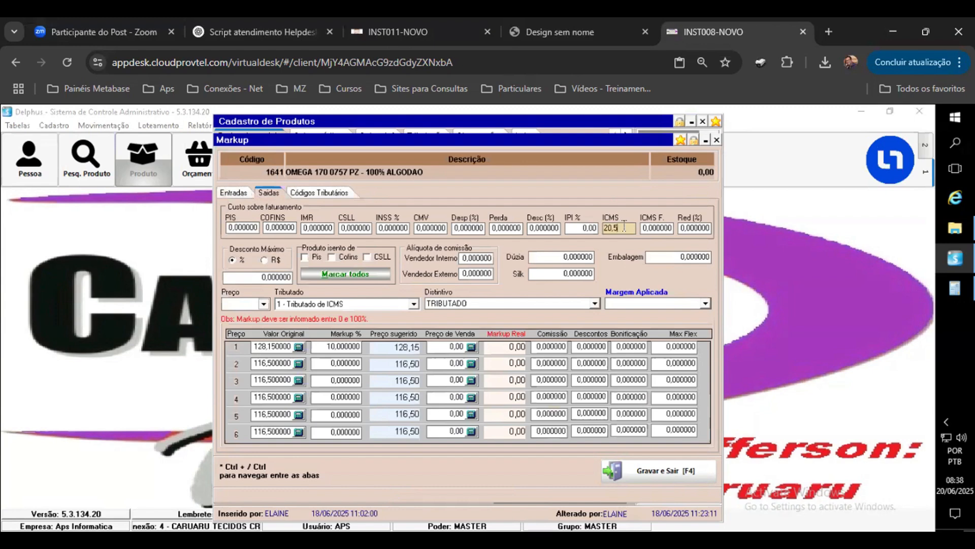
click(233, 193)
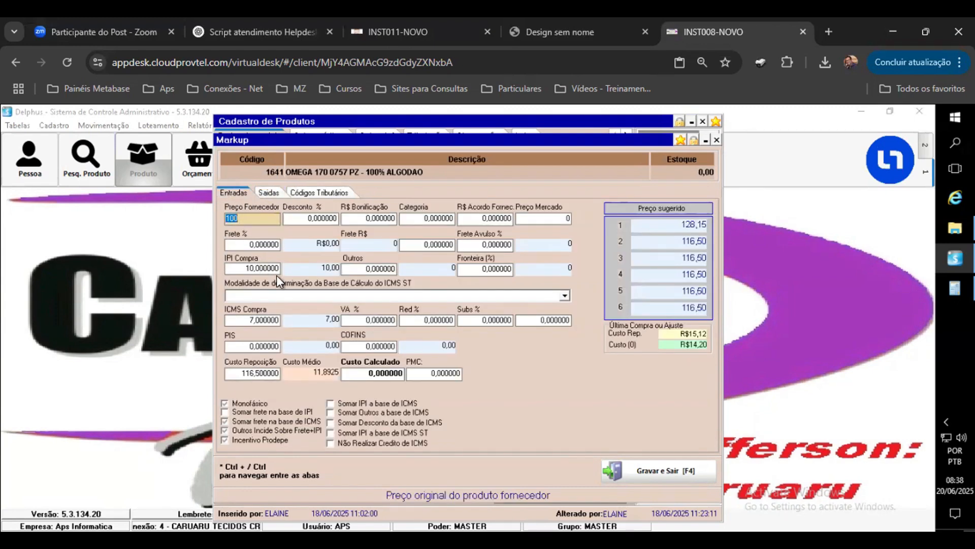
click(264, 267)
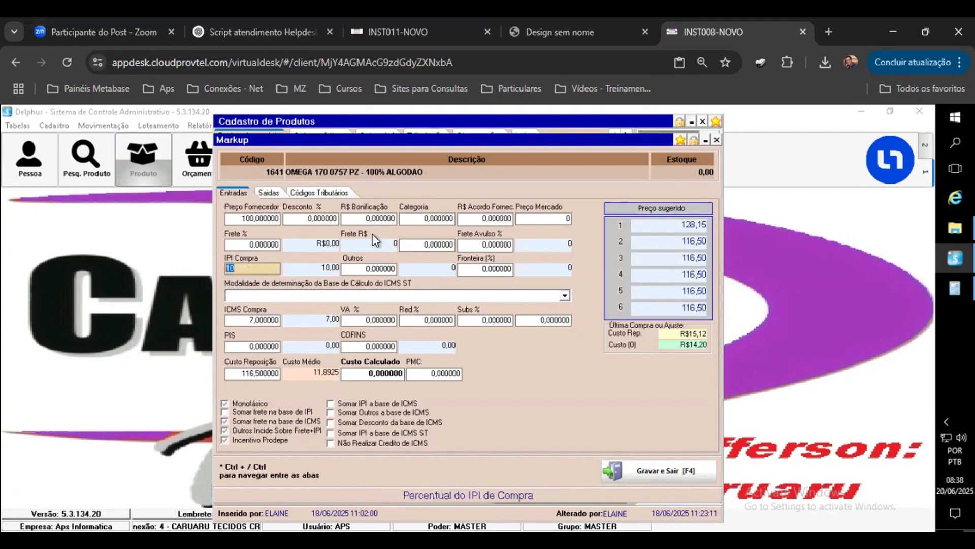
click(477, 321)
text(18)
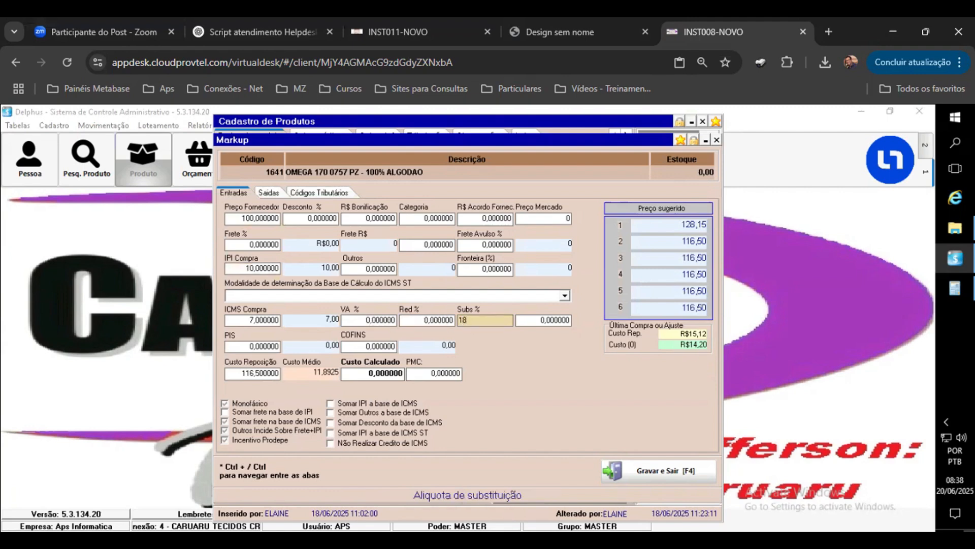
click(395, 320)
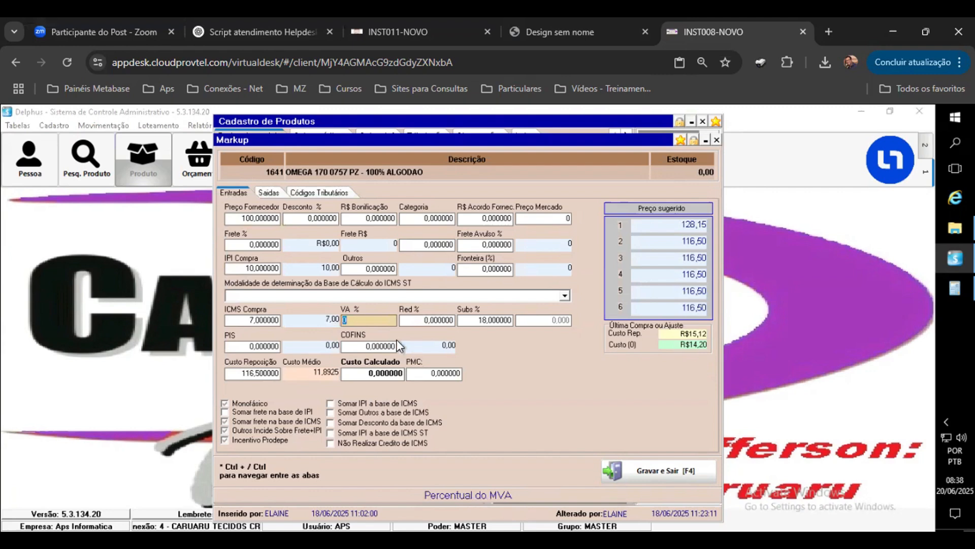
text(40)
key(Tab)
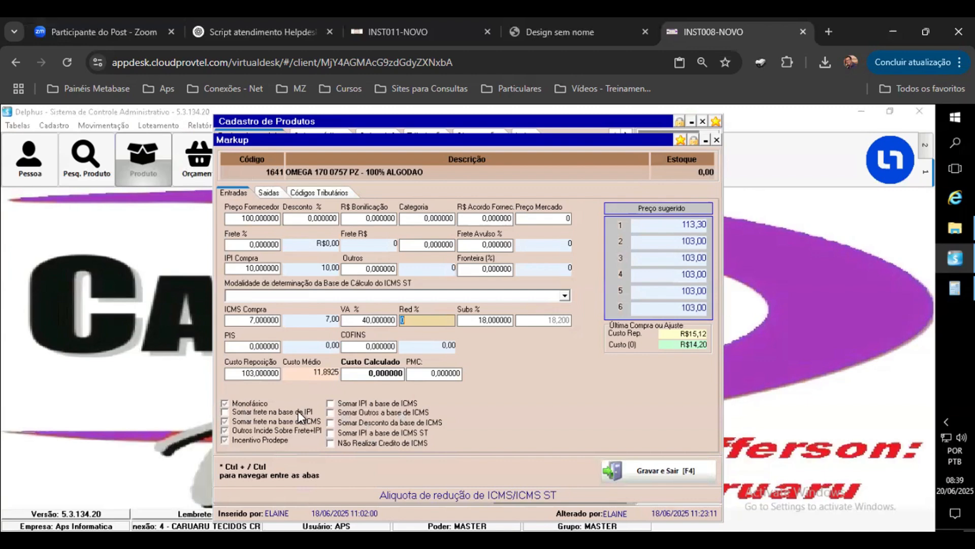
Step: Toggle the options adding IPI, other costs and discounts to the ICMS base, leaving only IPI added
click(331, 421)
click(330, 411)
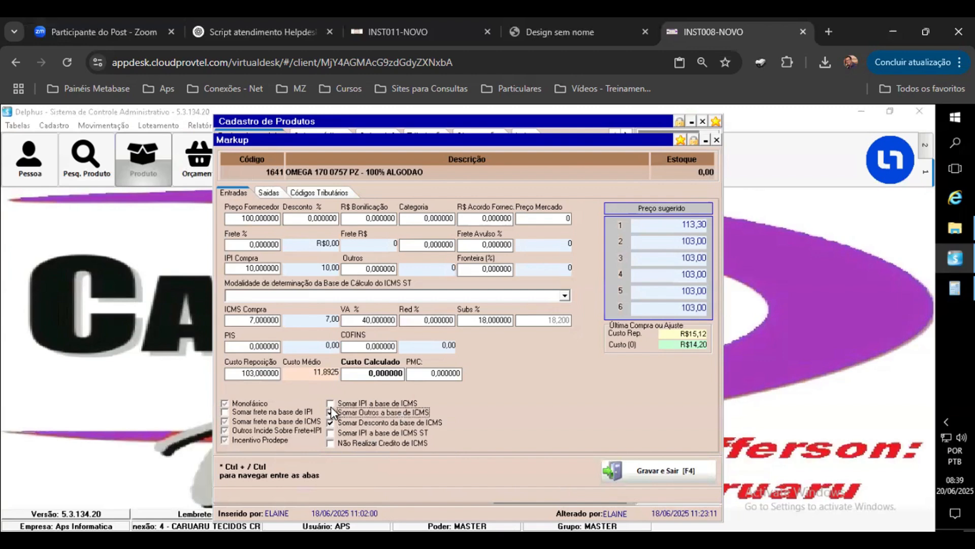
click(330, 404)
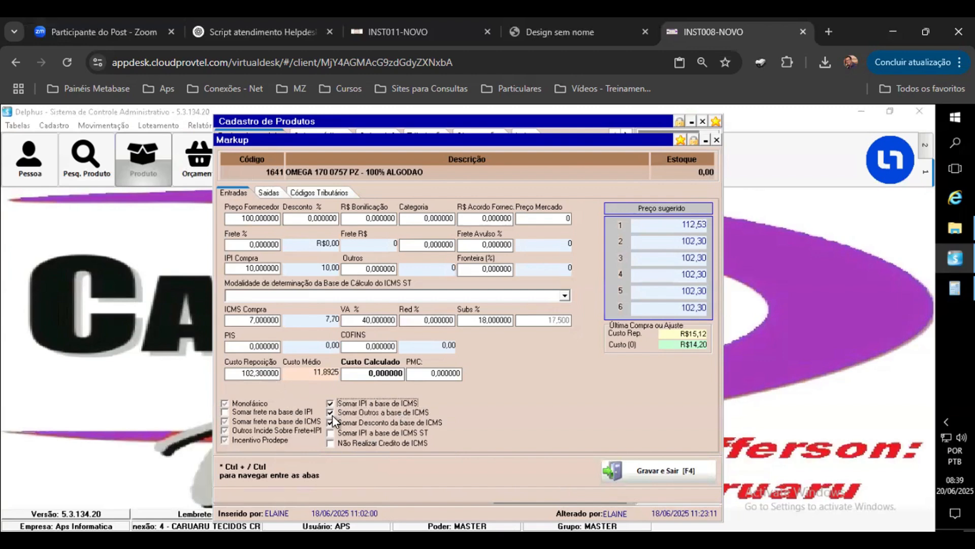
click(331, 422)
click(330, 413)
click(330, 404)
click(329, 403)
Step: Close the markup window, cancel the product edits and close the product register
click(716, 137)
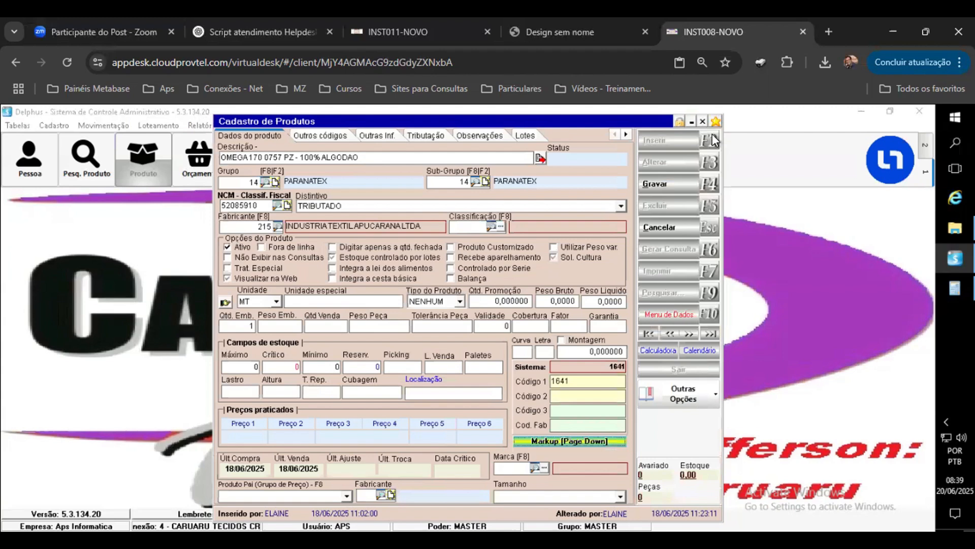
click(677, 227)
click(482, 362)
click(703, 121)
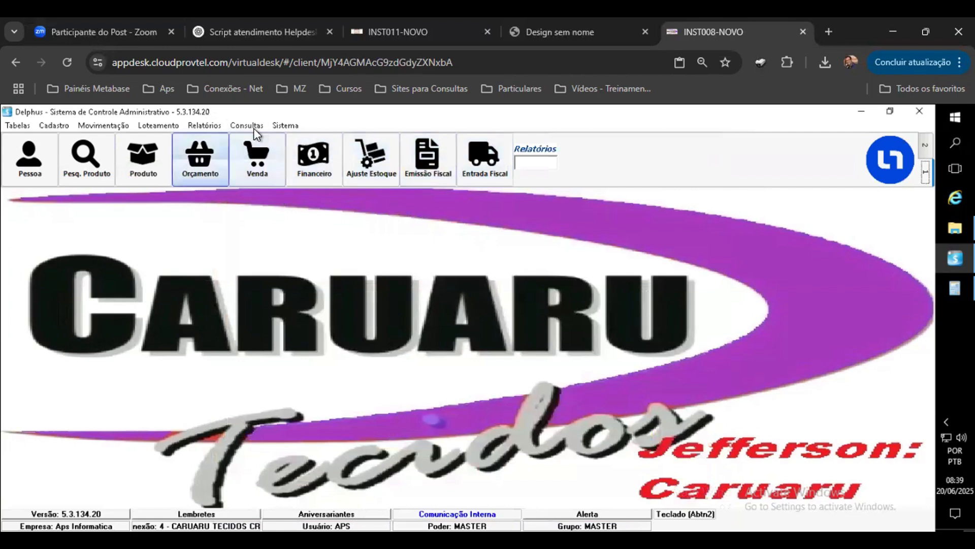
Step: Open the system parameters and search them for FORMULA
click(285, 125)
click(310, 154)
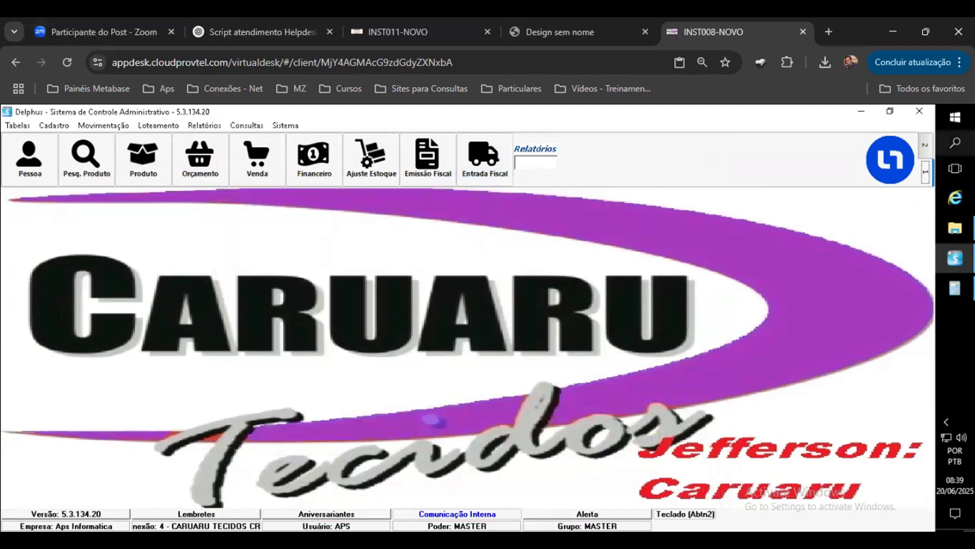
click(955, 143)
text(FORMULA)
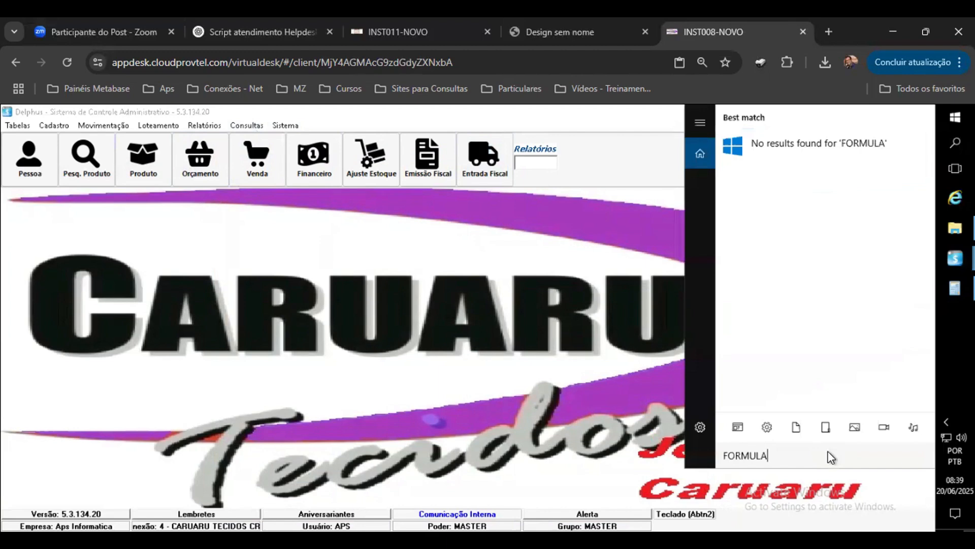
double_click(726, 456)
key(ctrl+c)
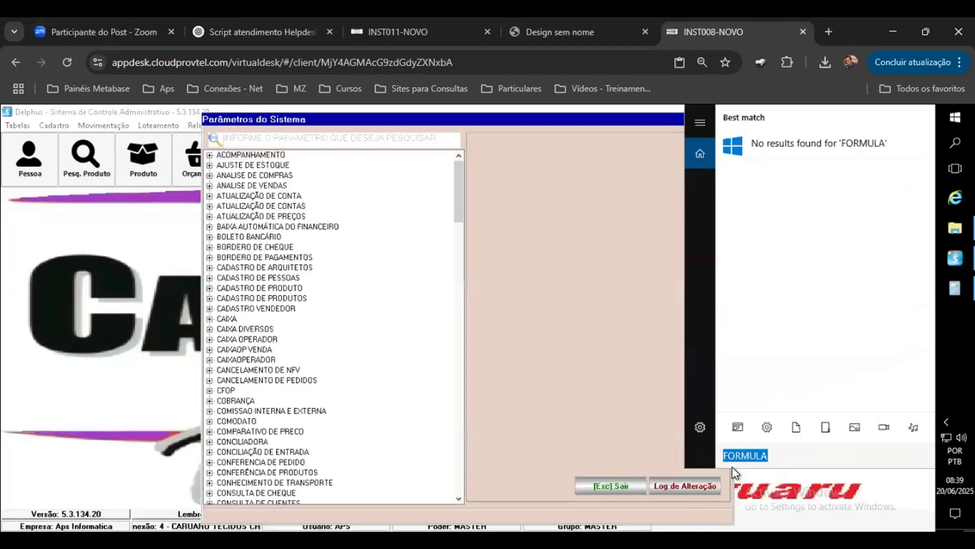
click(333, 141)
key(ctrl+v)
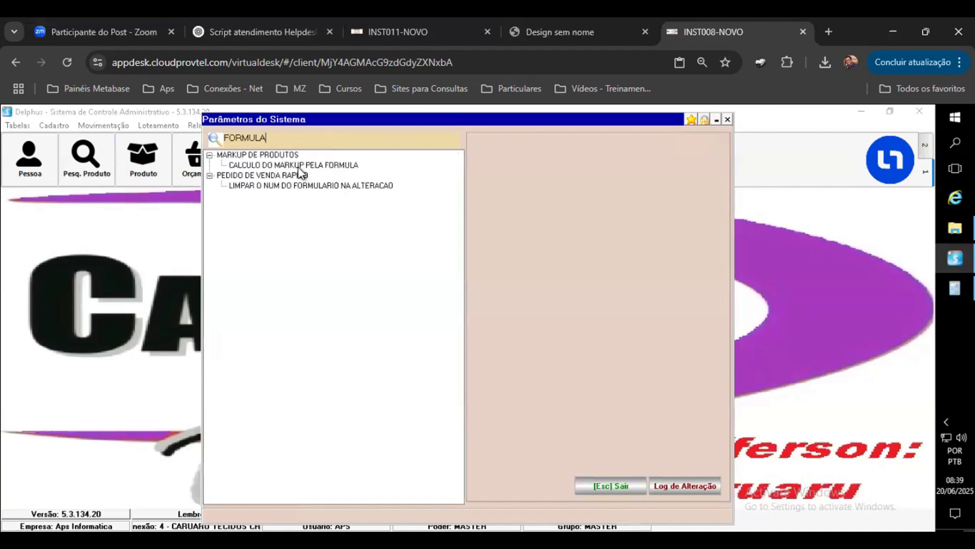
Step: Set the CALCULO DO MARKUP PELA FORMULA parameter to Verdadeiro / Sim
click(299, 166)
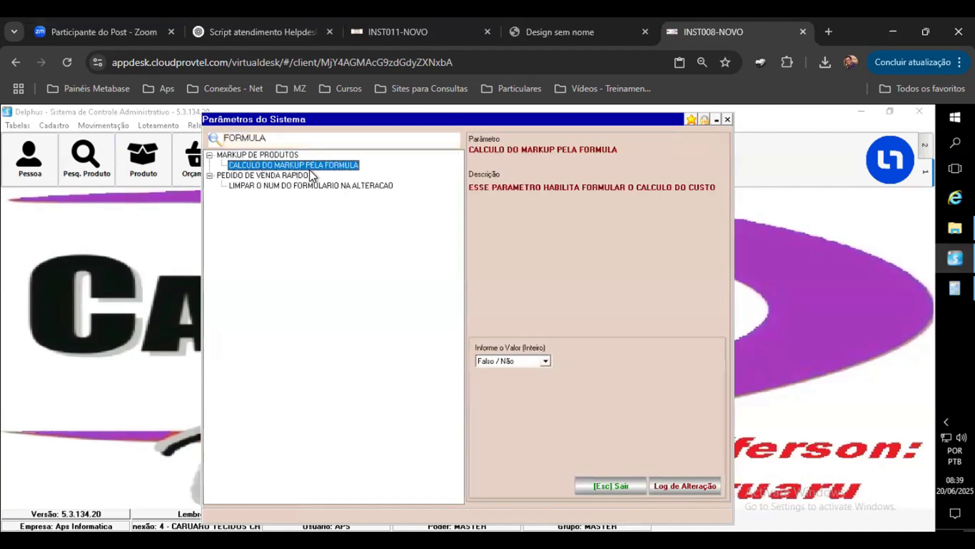
click(545, 362)
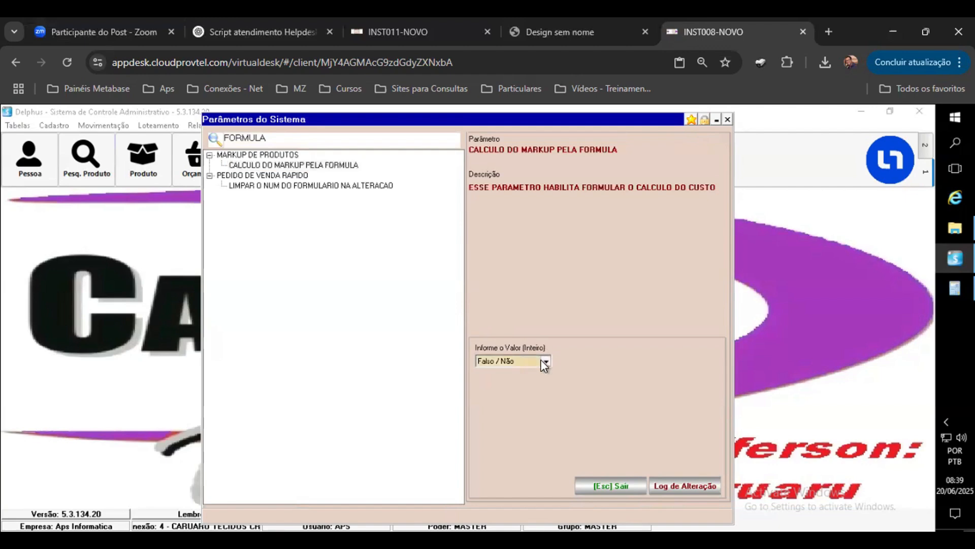
click(544, 362)
click(521, 380)
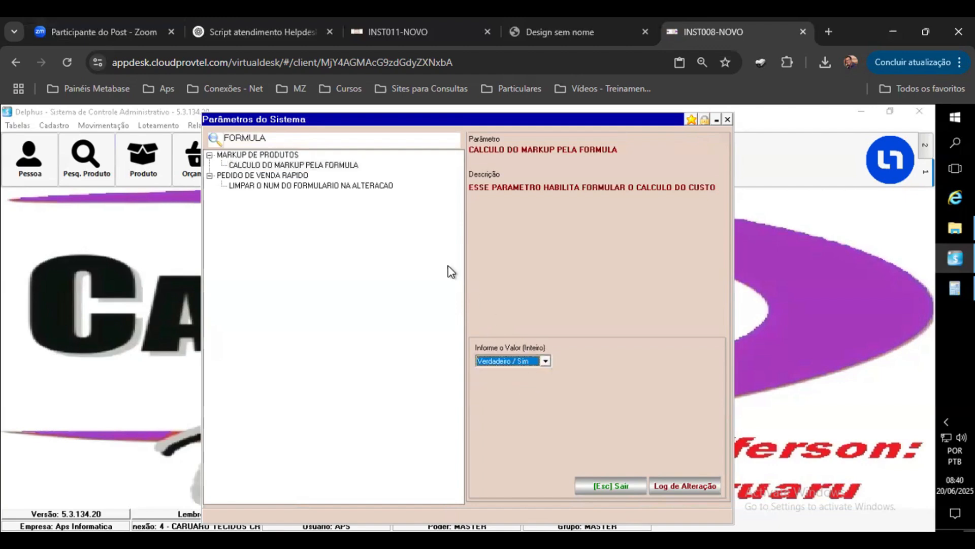
Step: Set the CALCULO DO MARKUP PELA FORMULA parameter back to Falso / Não and close the system parameters
click(279, 167)
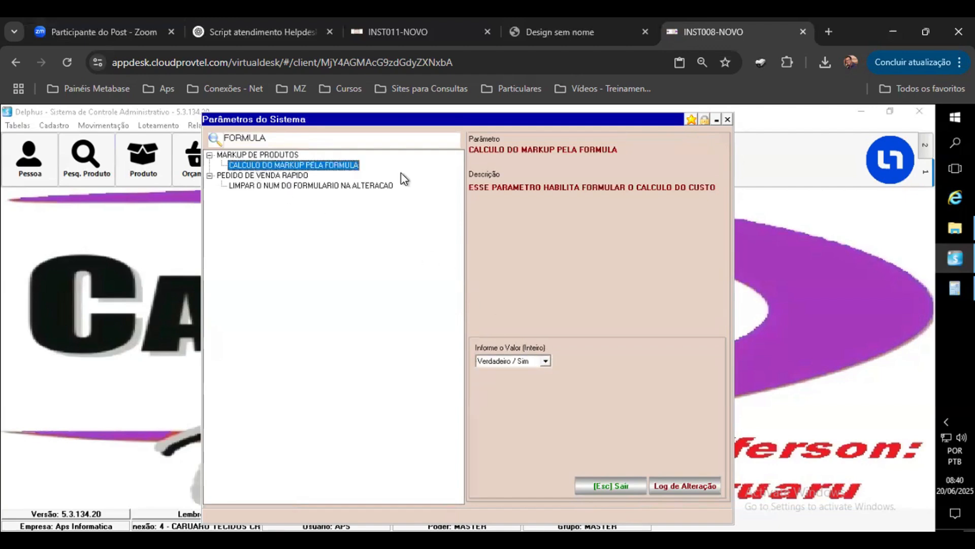
click(547, 362)
click(544, 373)
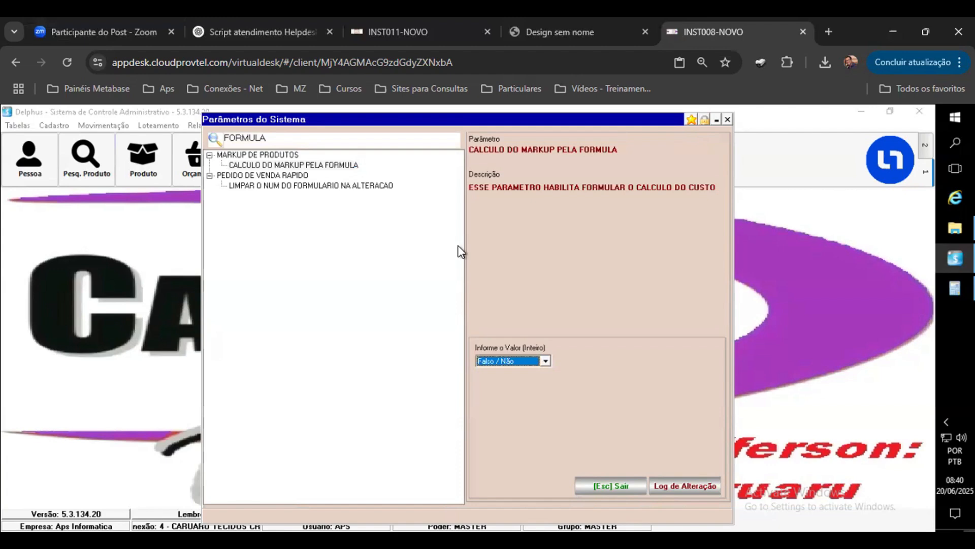
click(291, 186)
click(281, 166)
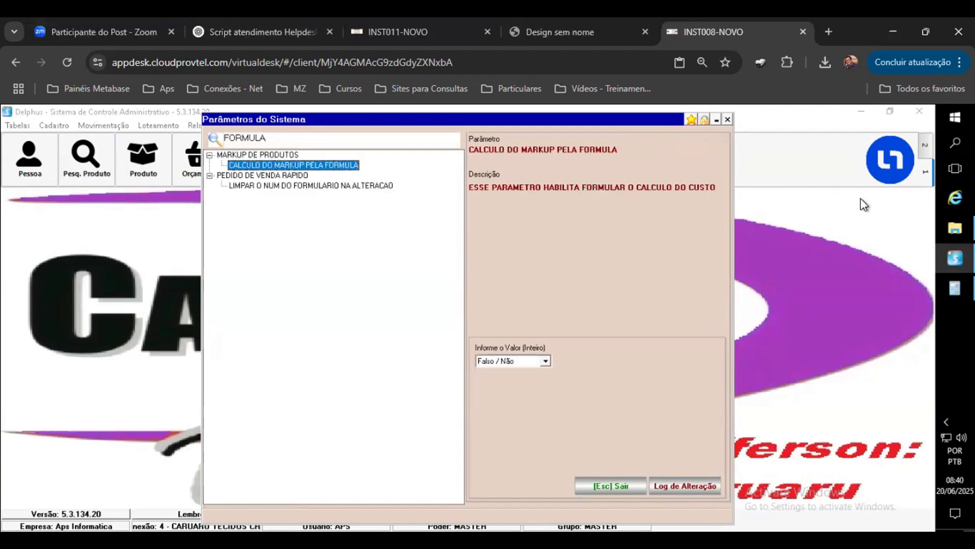
click(728, 120)
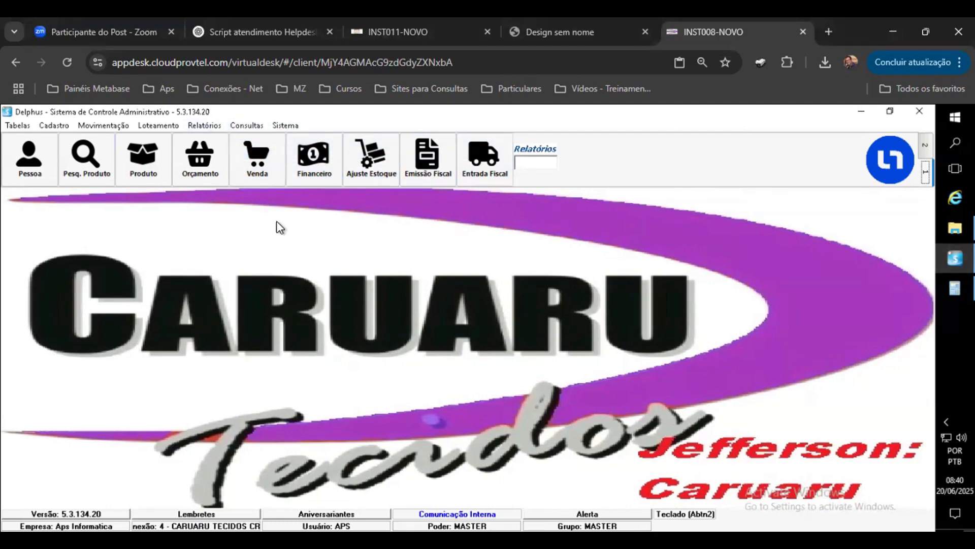
Step: Open the product register, go to the last product OMEGA 170 0757 PZ, start editing and review its markup entry costs
click(157, 176)
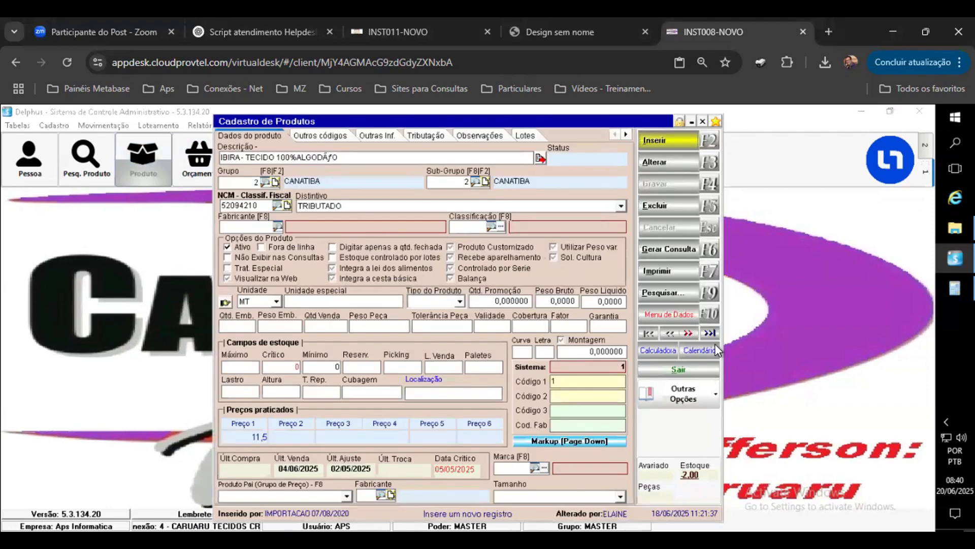
click(710, 334)
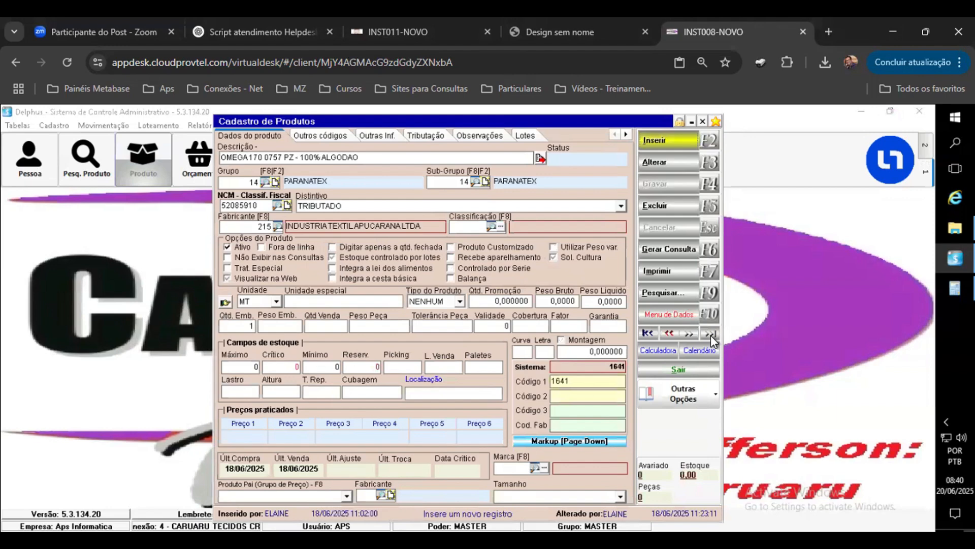
click(669, 163)
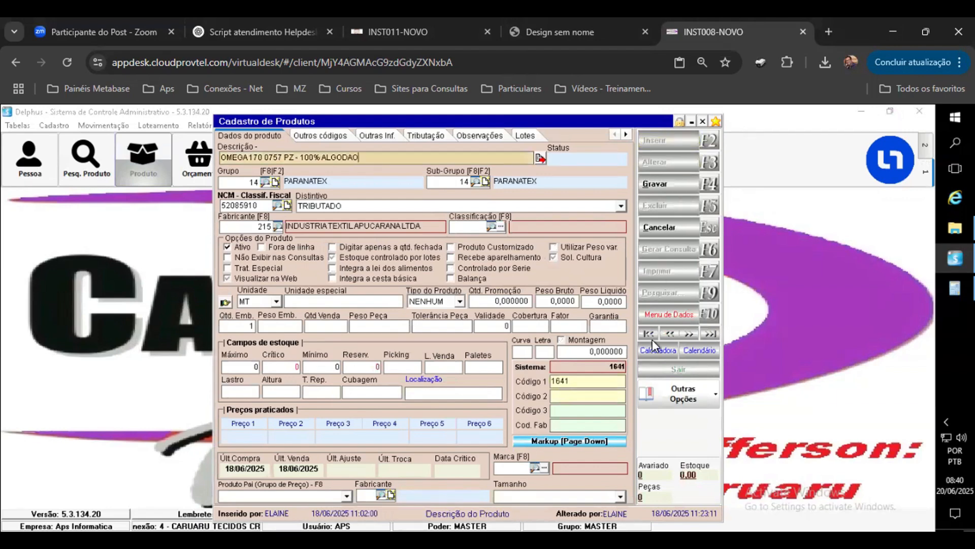
click(604, 442)
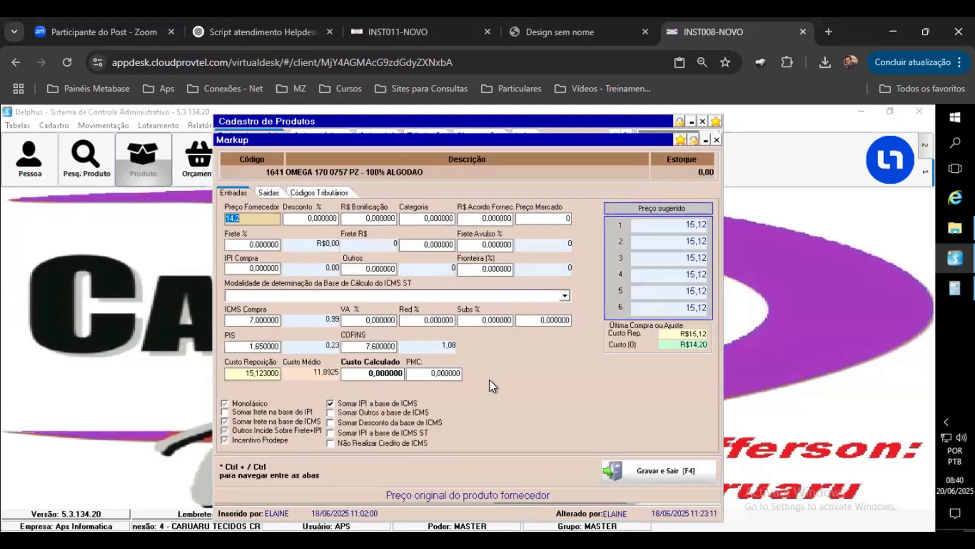
click(246, 245)
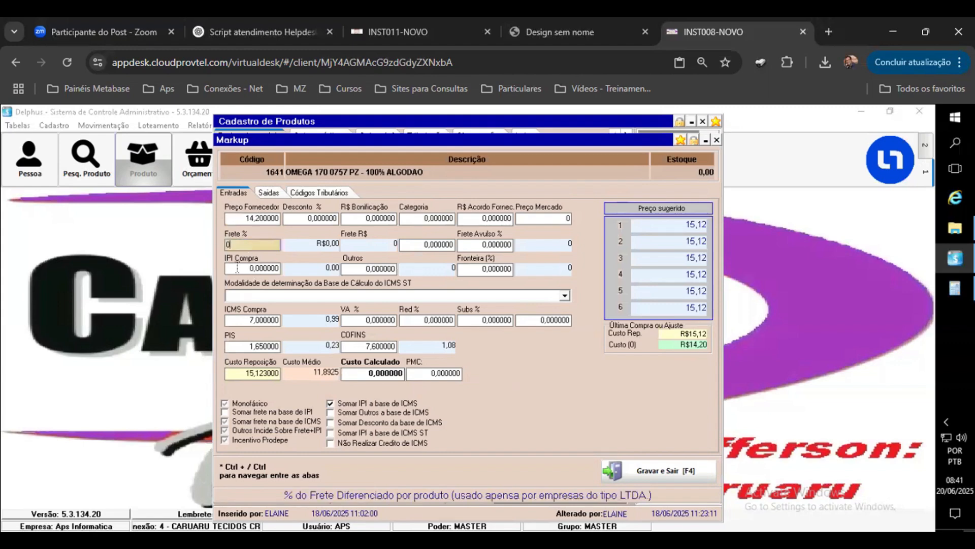
click(237, 268)
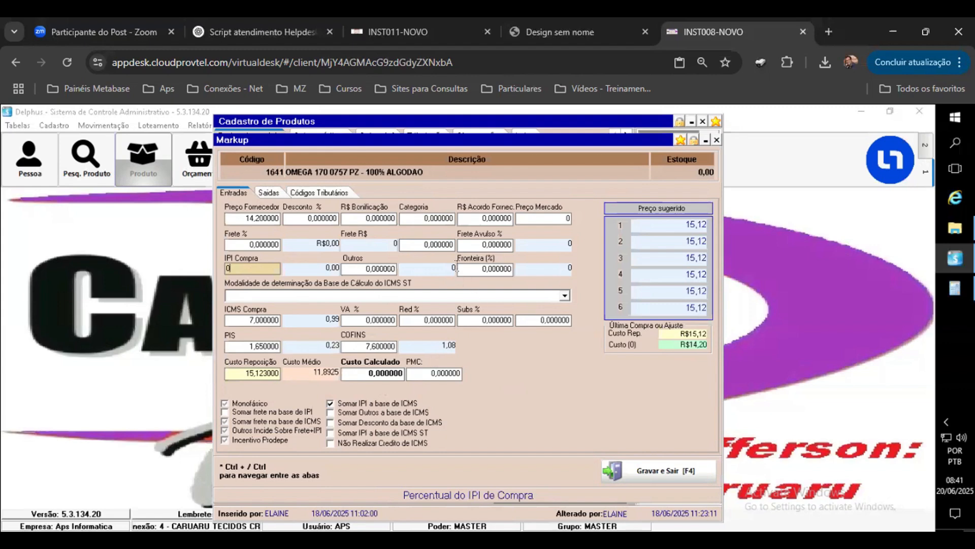
click(342, 269)
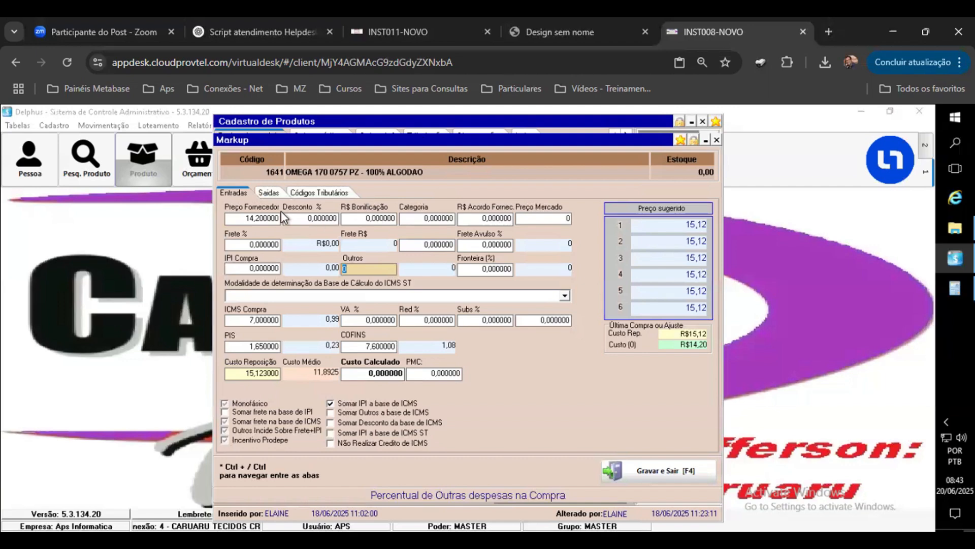
Step: On the exit tab, enter a 105% markup for price 1, re-entering the value once
click(272, 194)
click(341, 347)
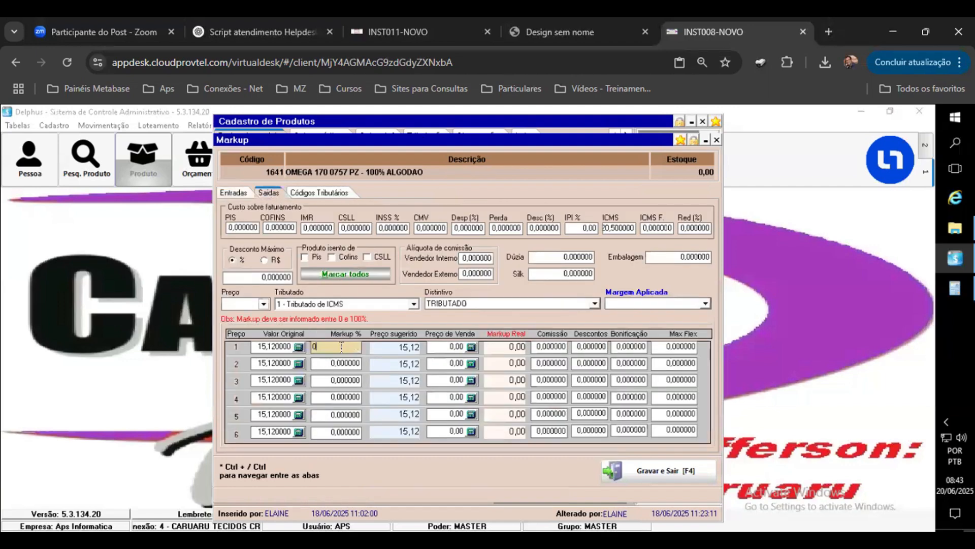
text(105)
key(Return)
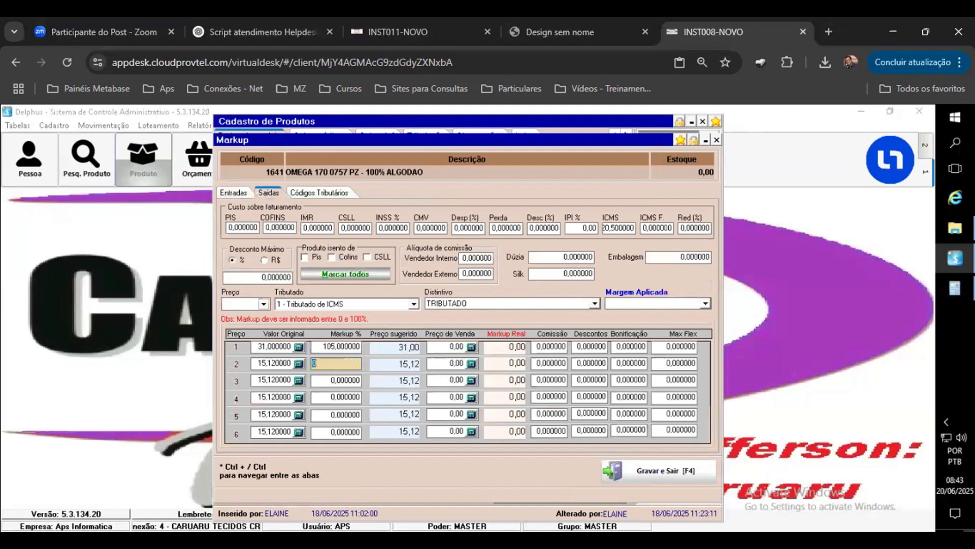
click(350, 346)
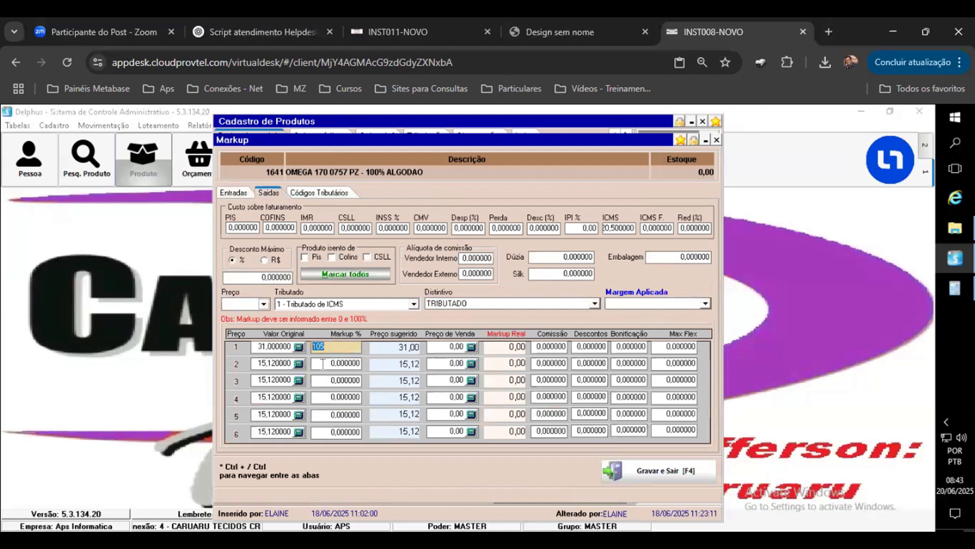
click(345, 363)
drag(349, 347, 253, 347)
text(105)
key(Return)
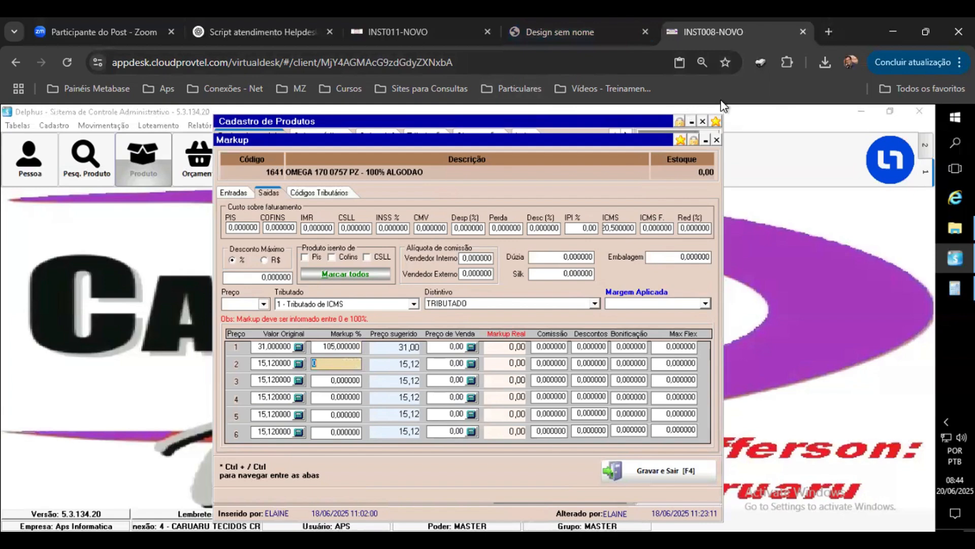
Step: Switch to the other remote session and set the tire product's price 1 markup to 105% on the exit tab
click(402, 31)
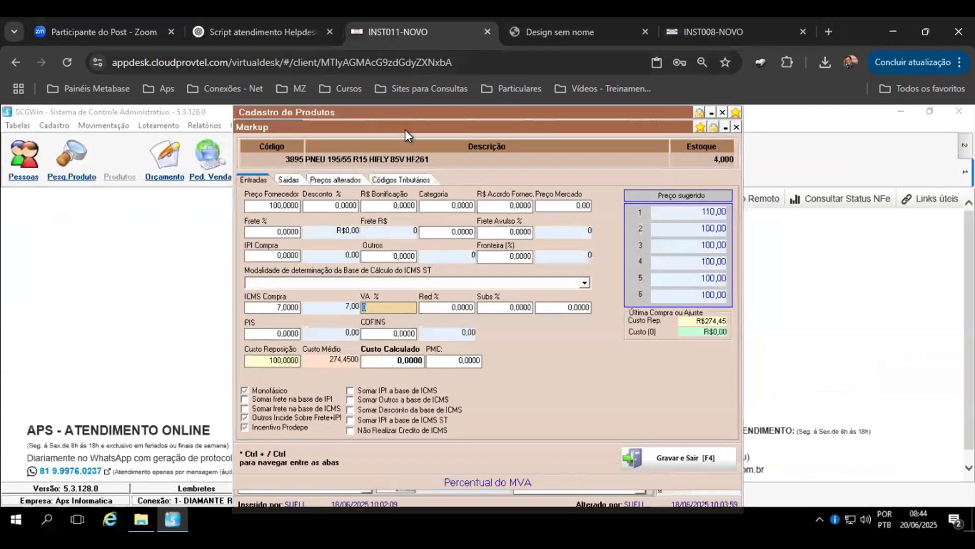
click(288, 180)
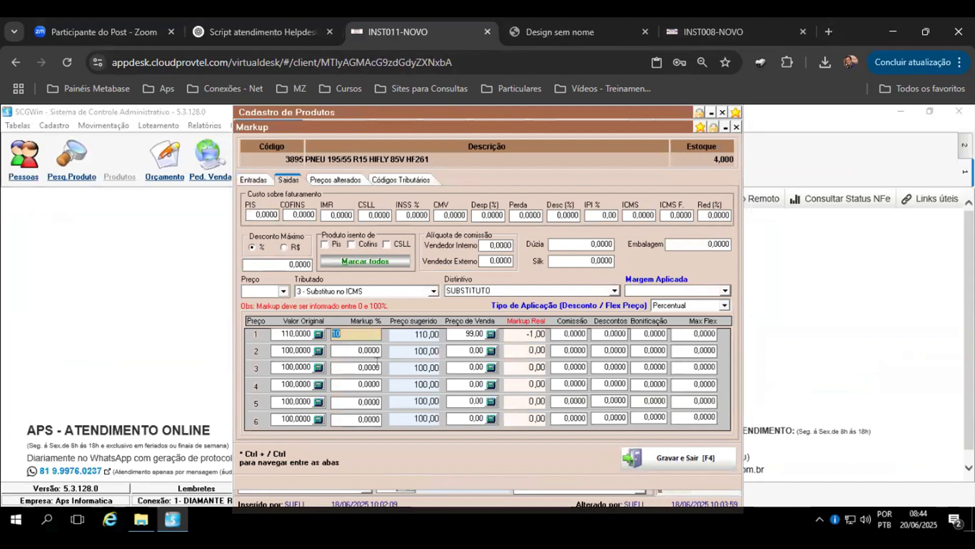
text(105)
key(Return)
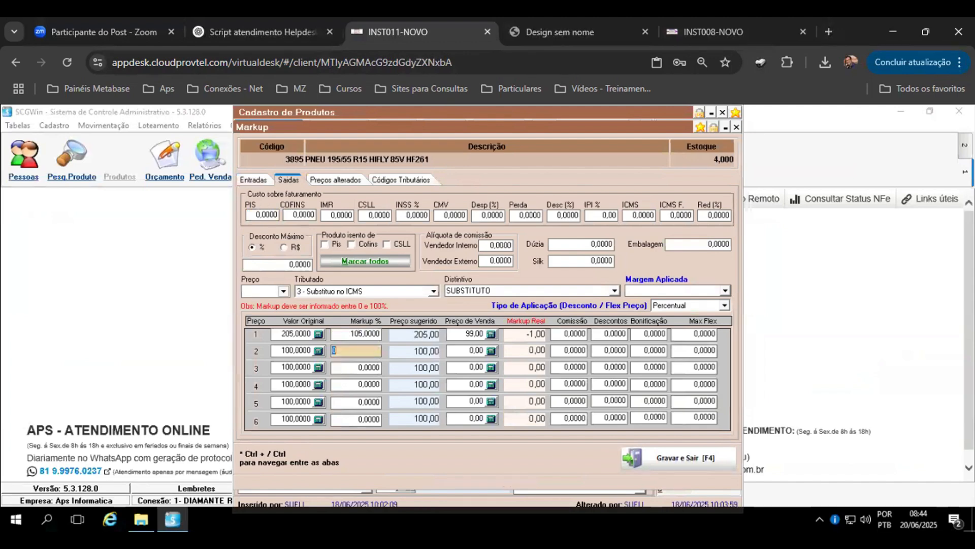
Step: Close the tire's markup window, cancel the product edits and close the product register
click(364, 335)
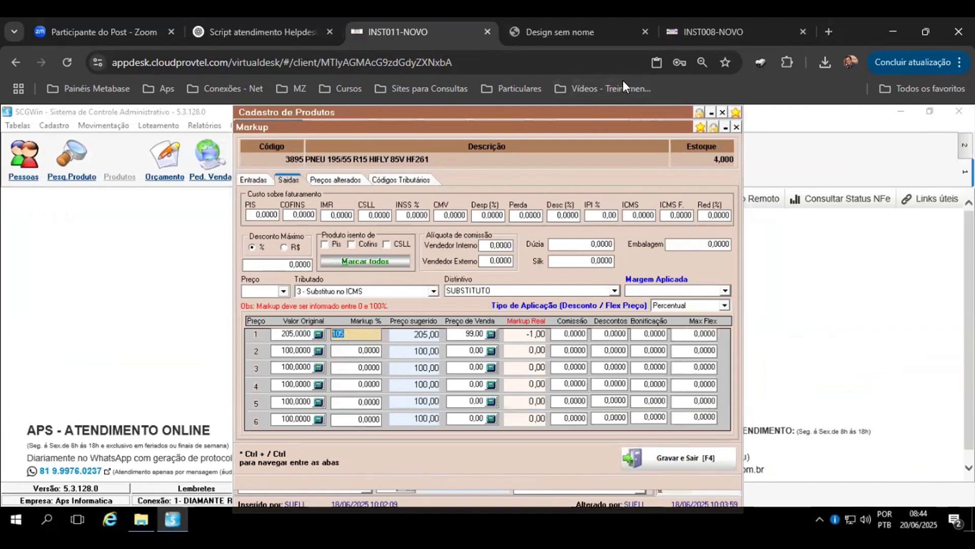
click(363, 350)
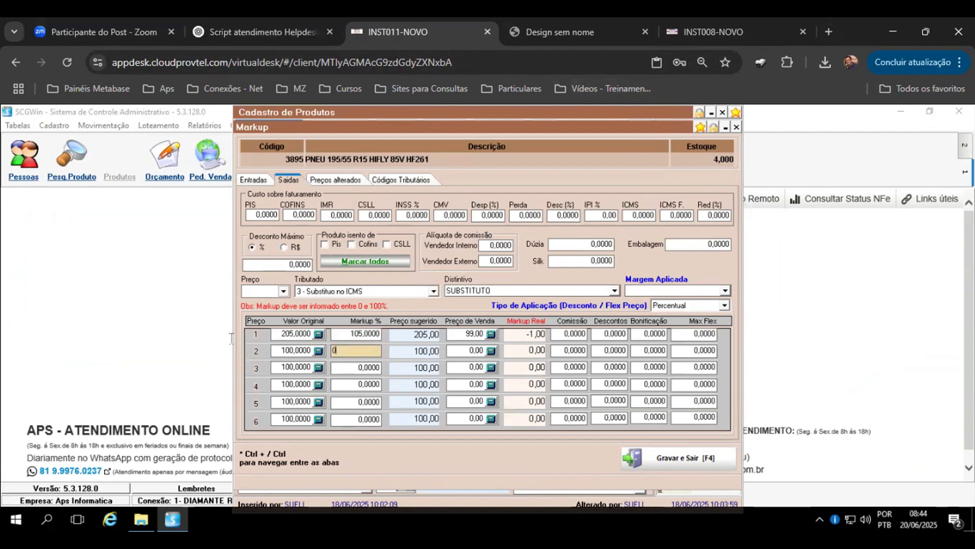
key(Up)
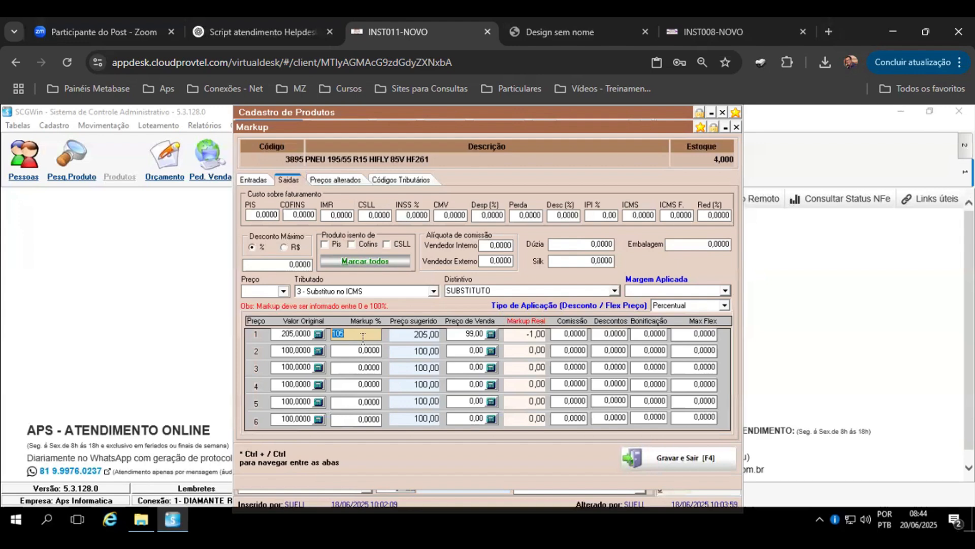
click(737, 128)
click(703, 218)
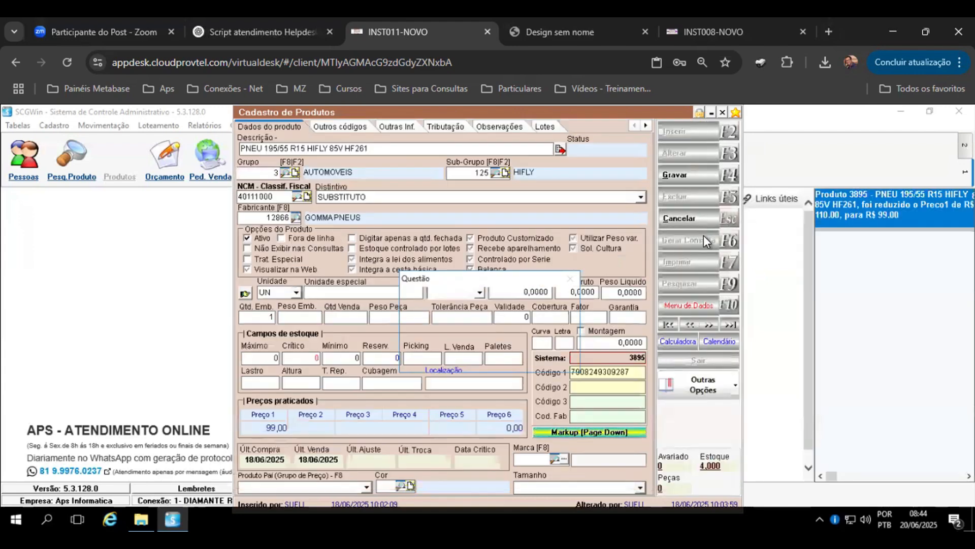
click(478, 356)
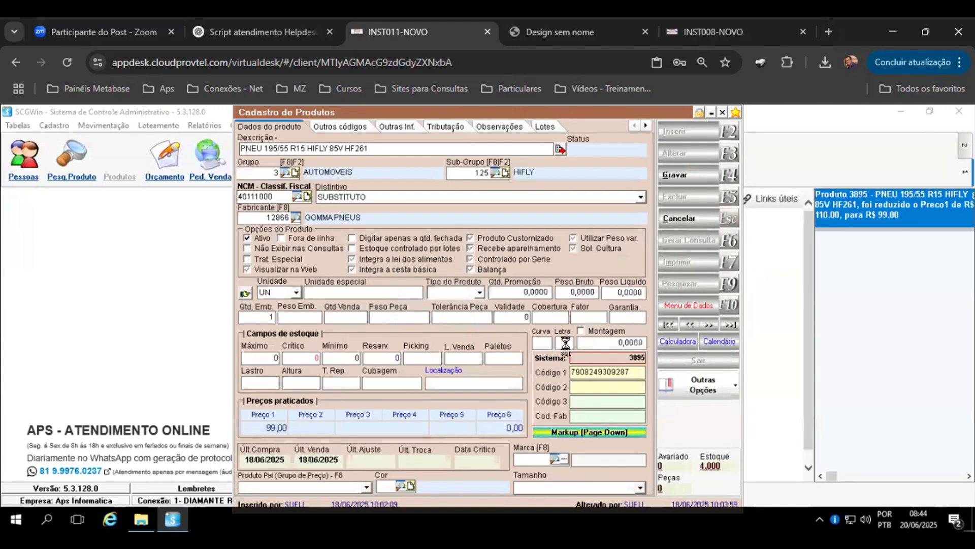
click(723, 112)
Step: Open the system parameters and expand the MARKUP DE PRODUTOS group
click(292, 125)
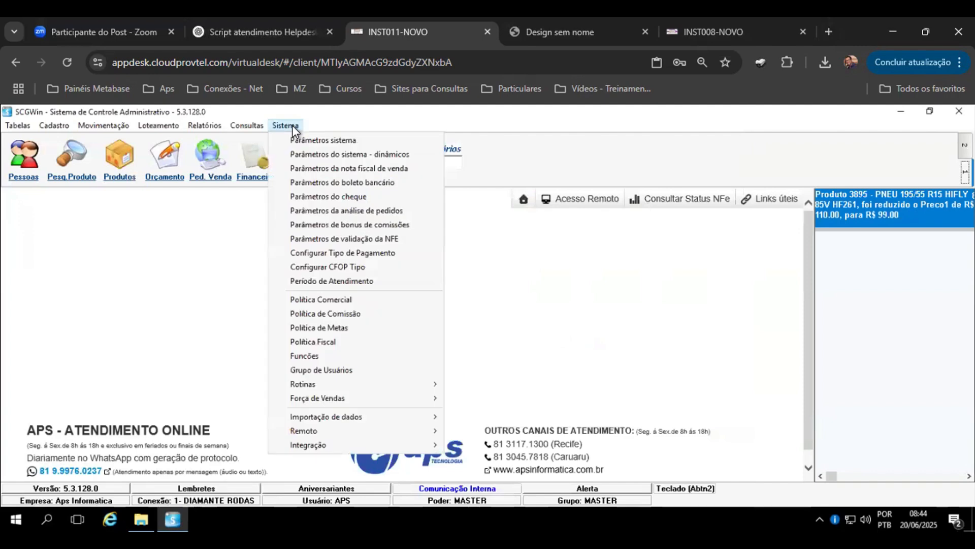
click(311, 154)
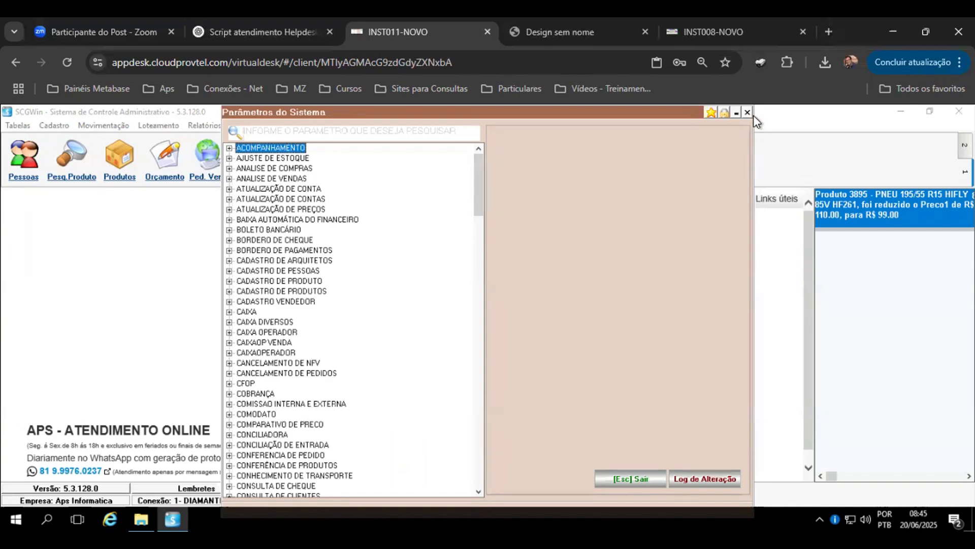
click(434, 139)
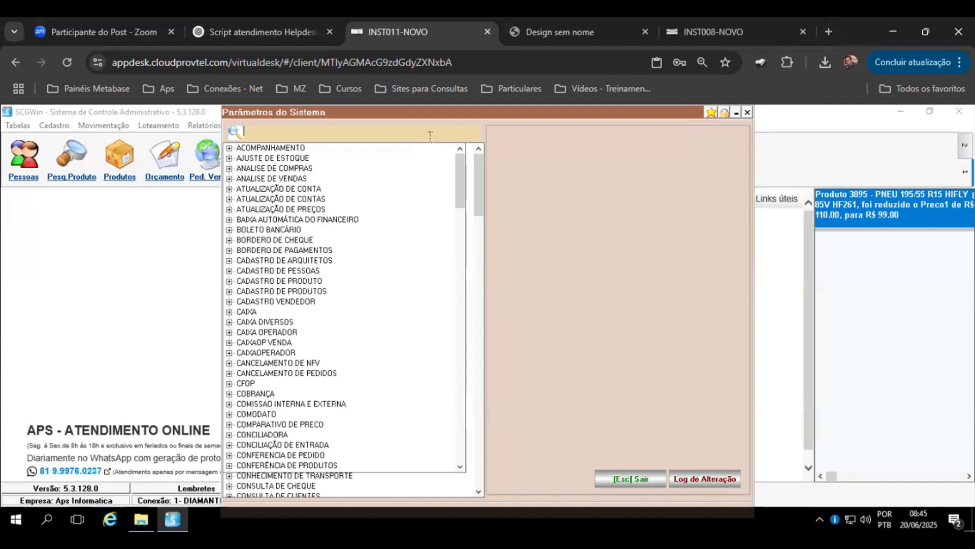
click(295, 147)
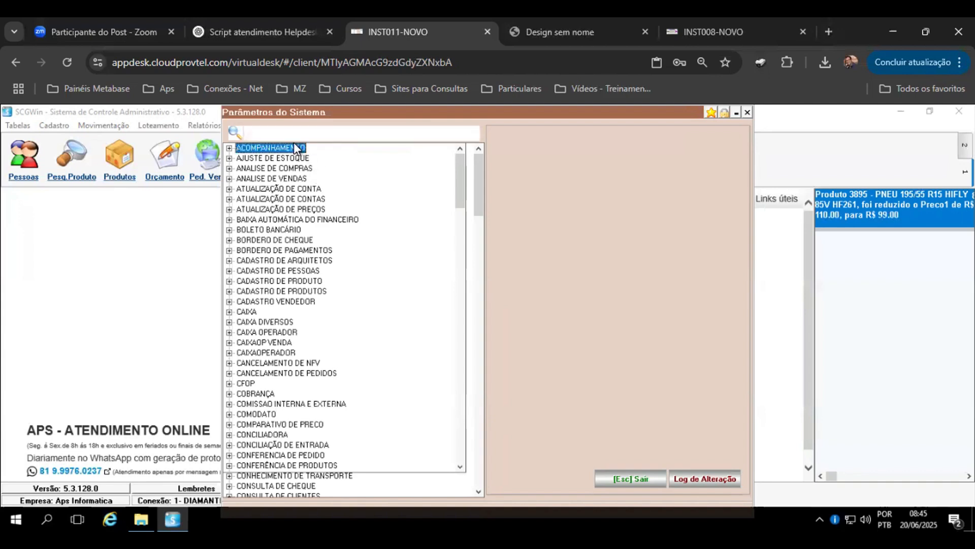
click(292, 189)
key(m)
key(m)
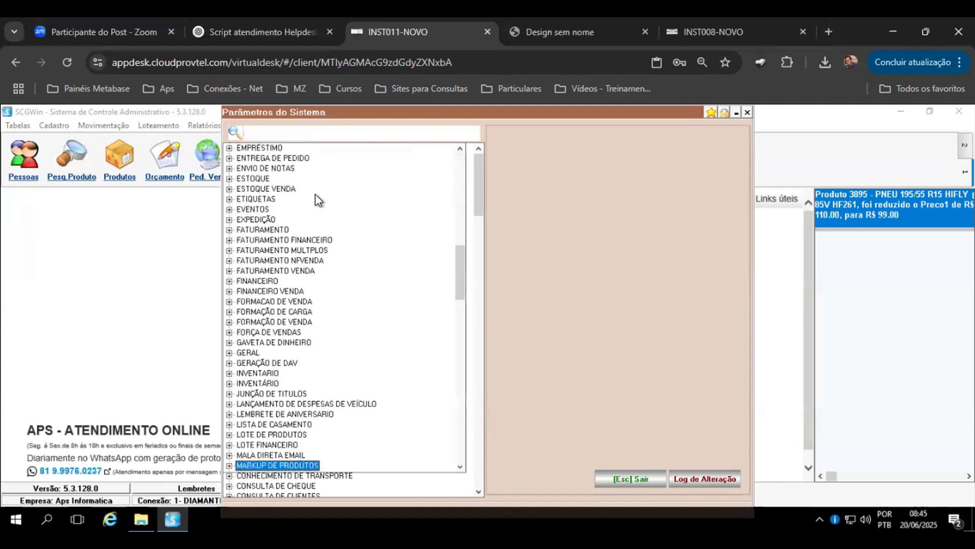
scroll(394, 215, down, 8)
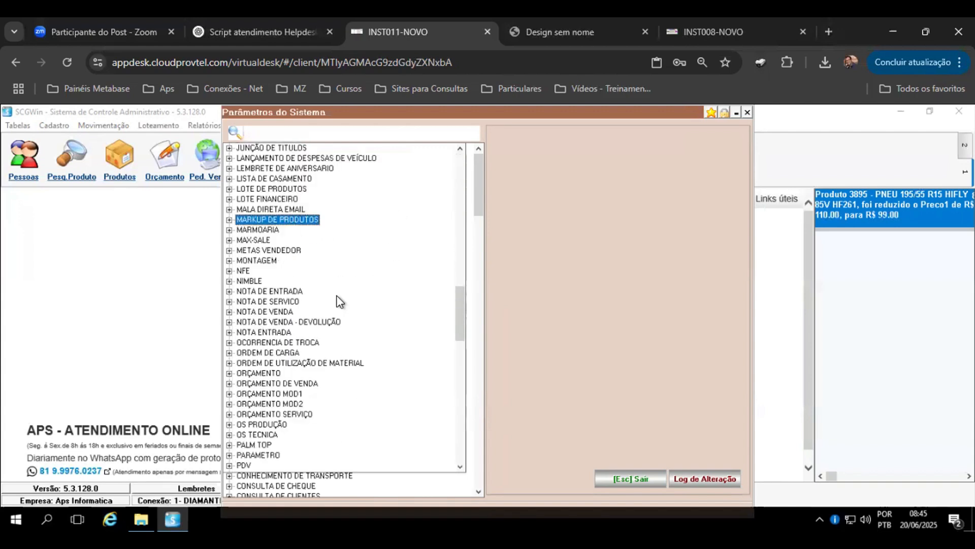
click(229, 220)
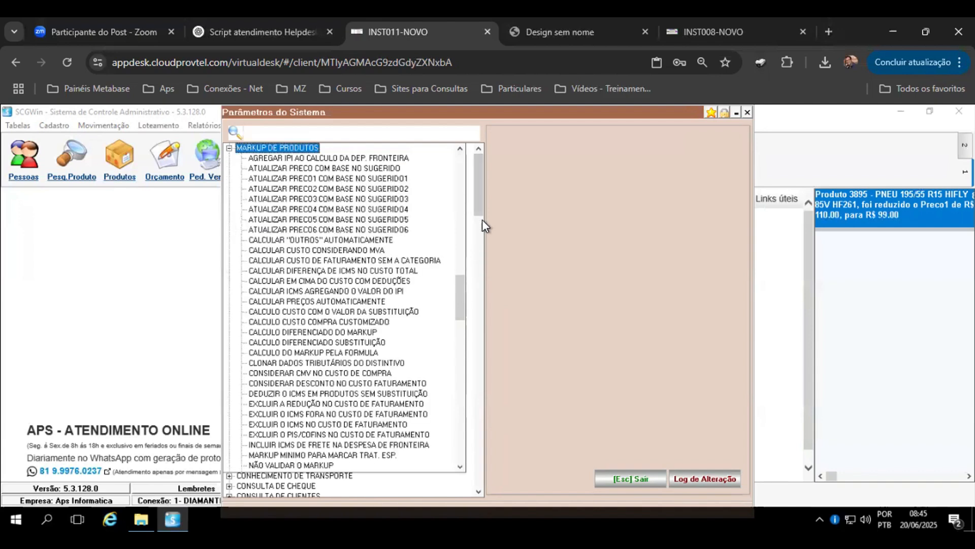
Step: Read the descriptions of the first MARKUP DE PRODUTOS parameters down to CALCULAR DIFERENÇA DE ICMS NO CUSTO TOTAL
click(325, 160)
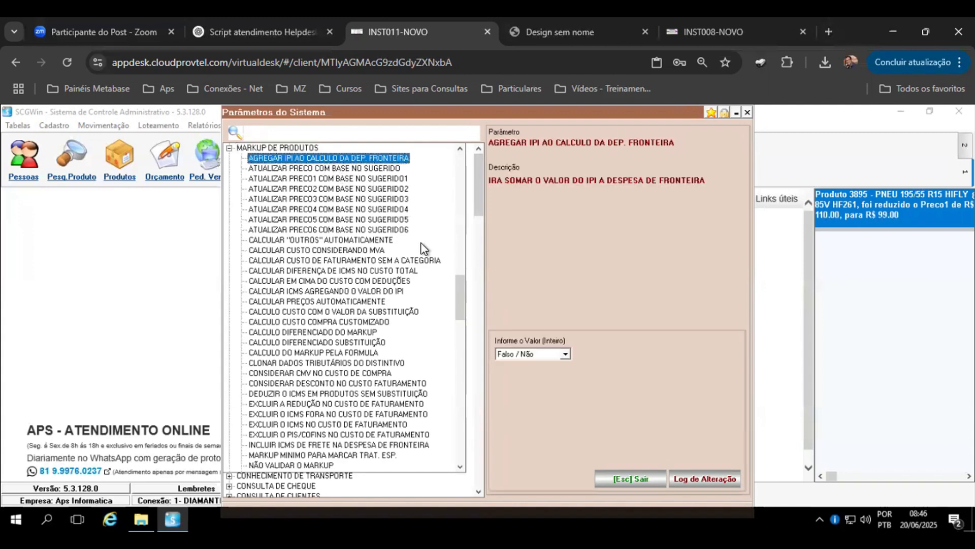
click(341, 241)
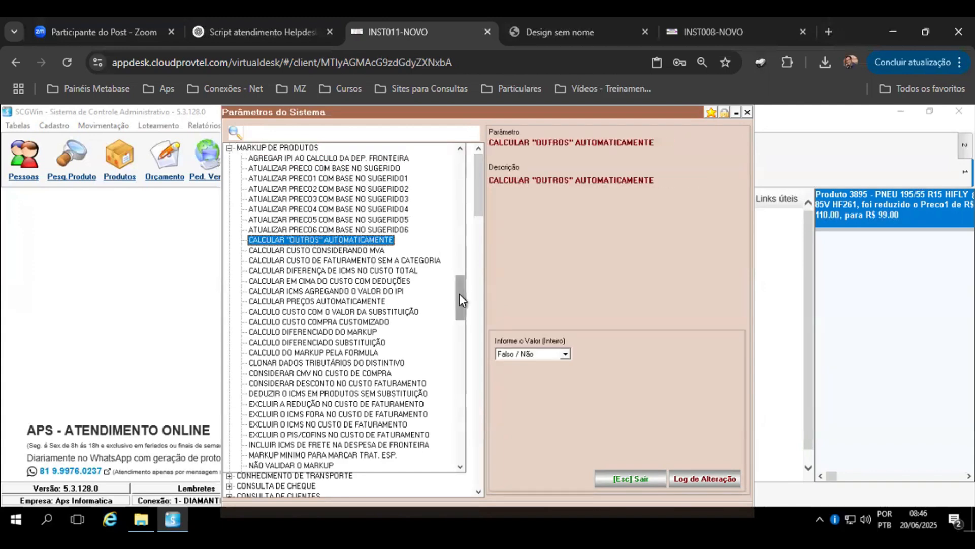
click(325, 261)
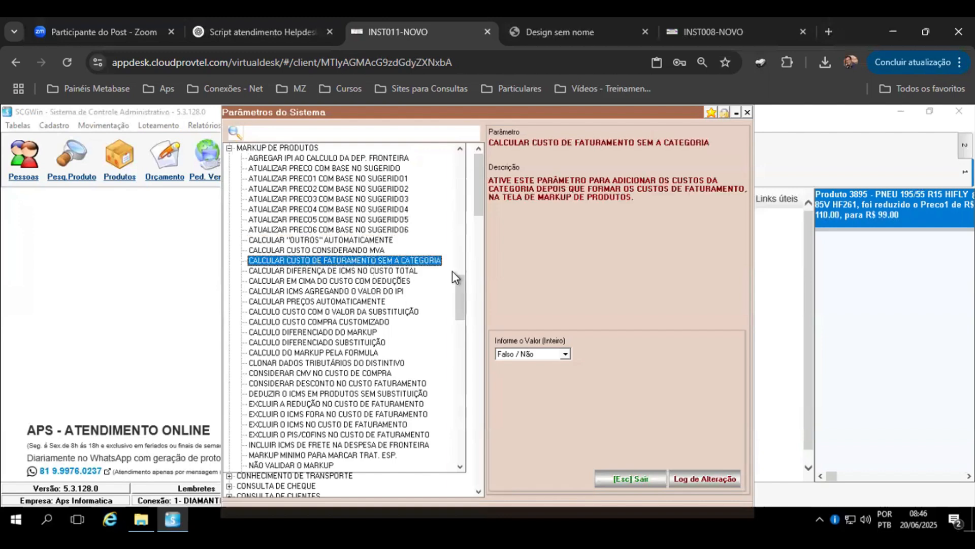
click(392, 270)
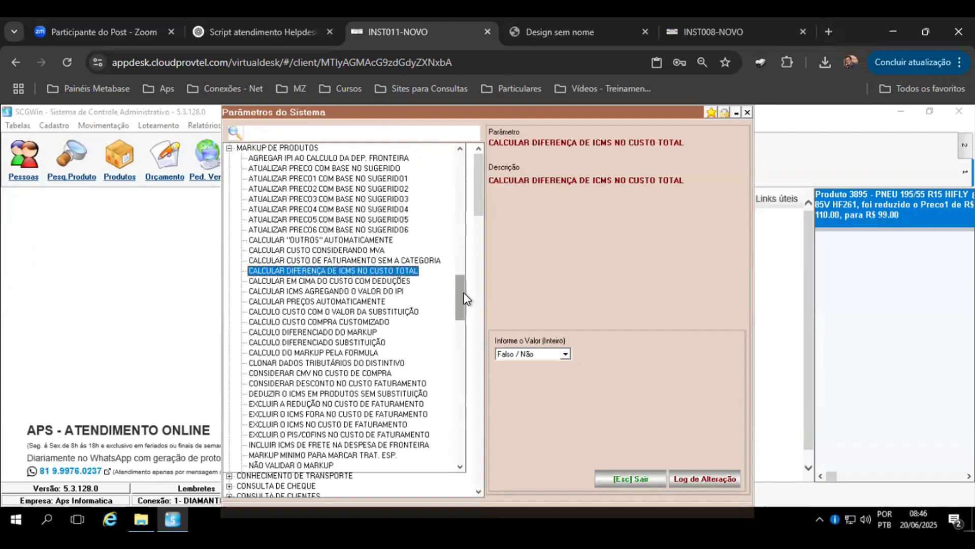
Step: Set CALCULAR DIFERENÇA DE ICMS NO CUSTO TOTAL to Verdadeiro / Sim and back to Falso / Não
click(566, 354)
click(540, 373)
click(541, 355)
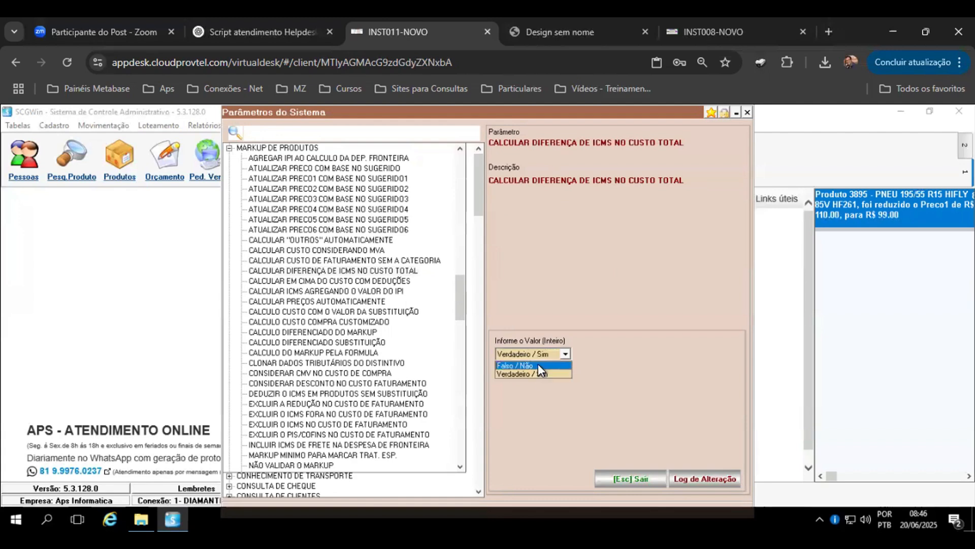
click(538, 365)
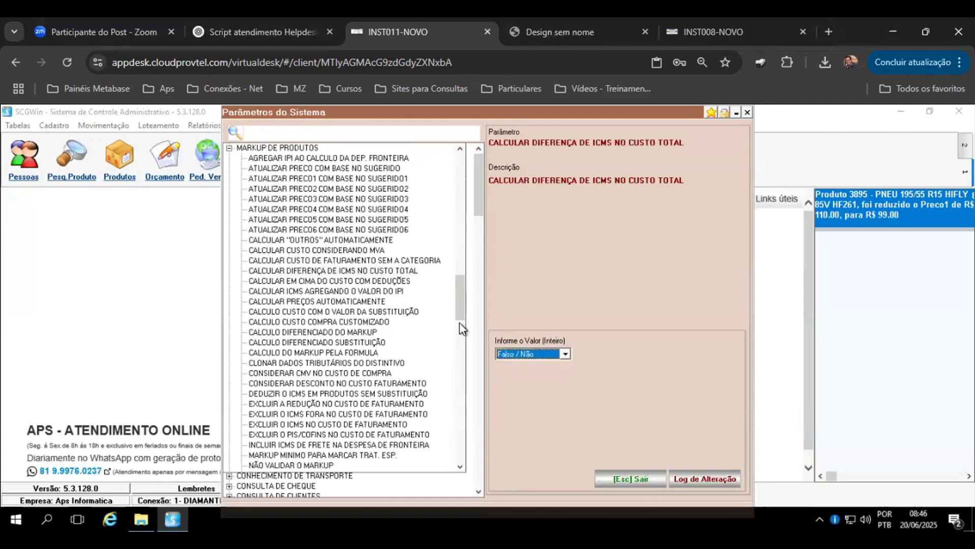
Step: Examine the ICMS and deduction markup parameters, close the system parameters and switch back to the Caruaru Tecidos session
click(384, 292)
click(382, 280)
click(390, 270)
click(391, 283)
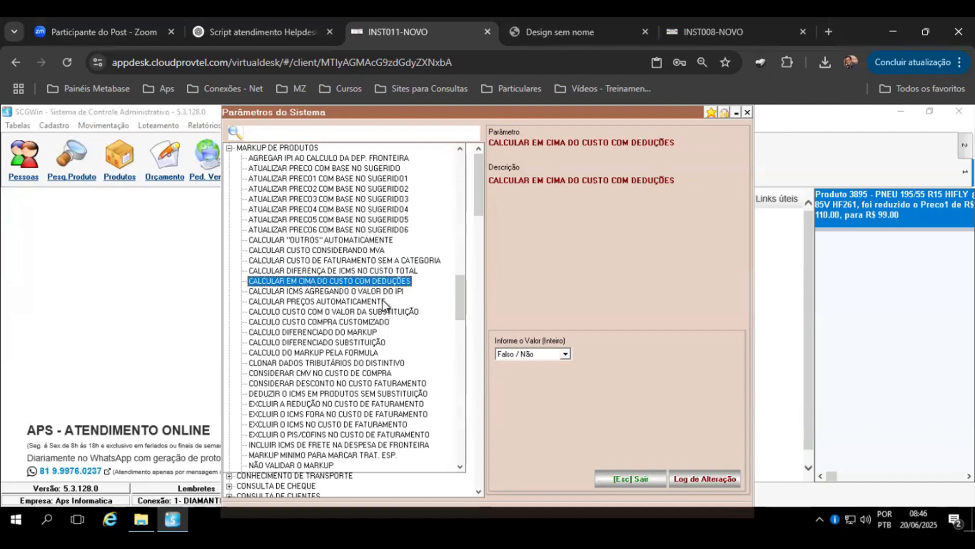
click(362, 291)
click(351, 280)
click(347, 269)
click(361, 281)
click(644, 478)
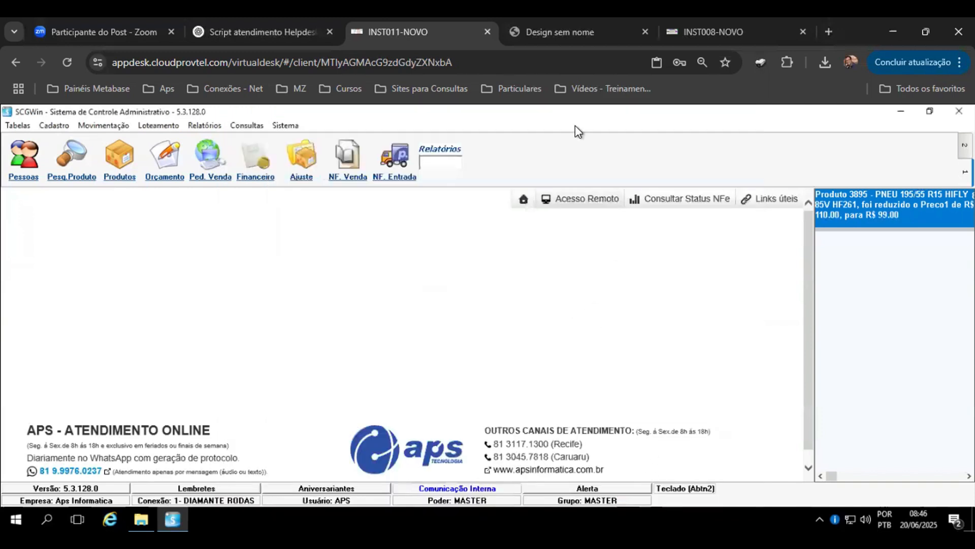
click(715, 44)
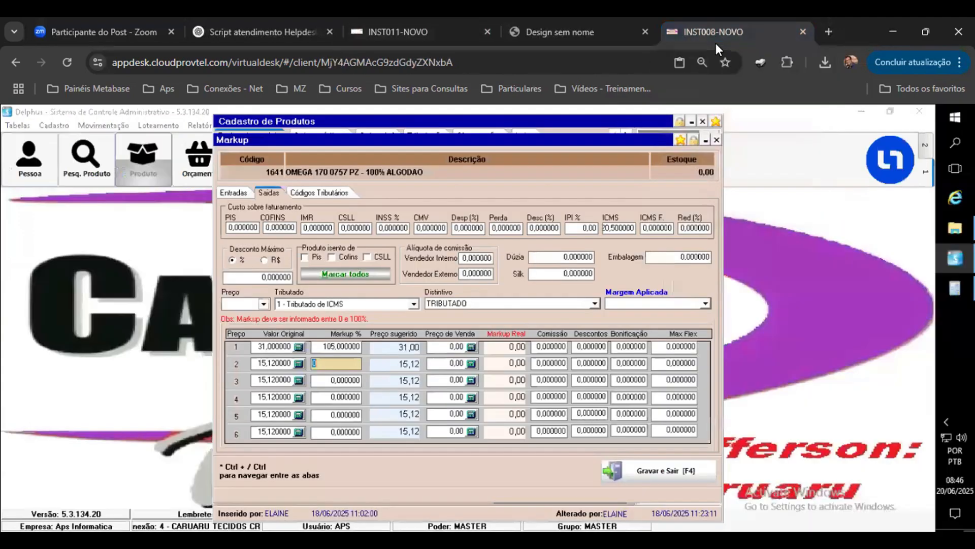
Step: Close the product's Markup window and cancel the pending product changes
click(627, 37)
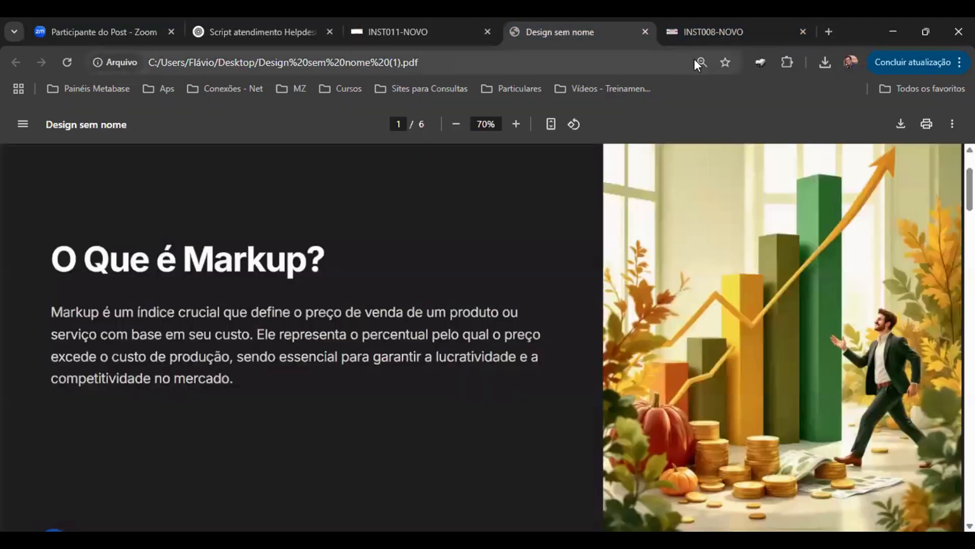
click(766, 38)
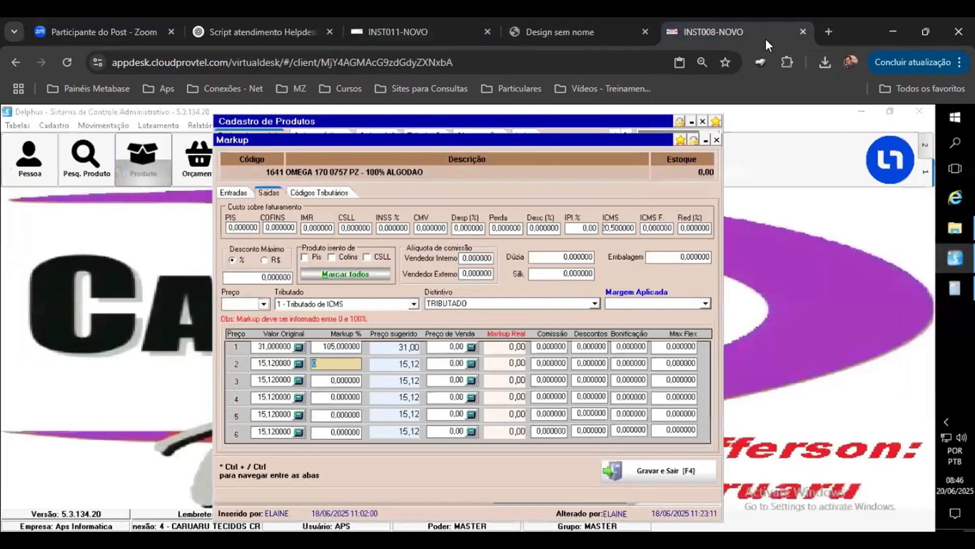
click(718, 137)
click(673, 223)
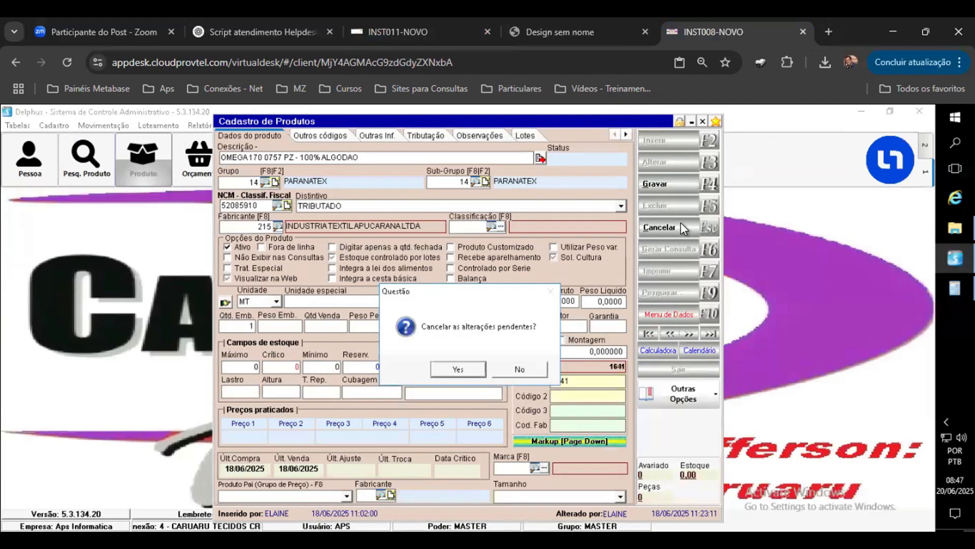
click(459, 369)
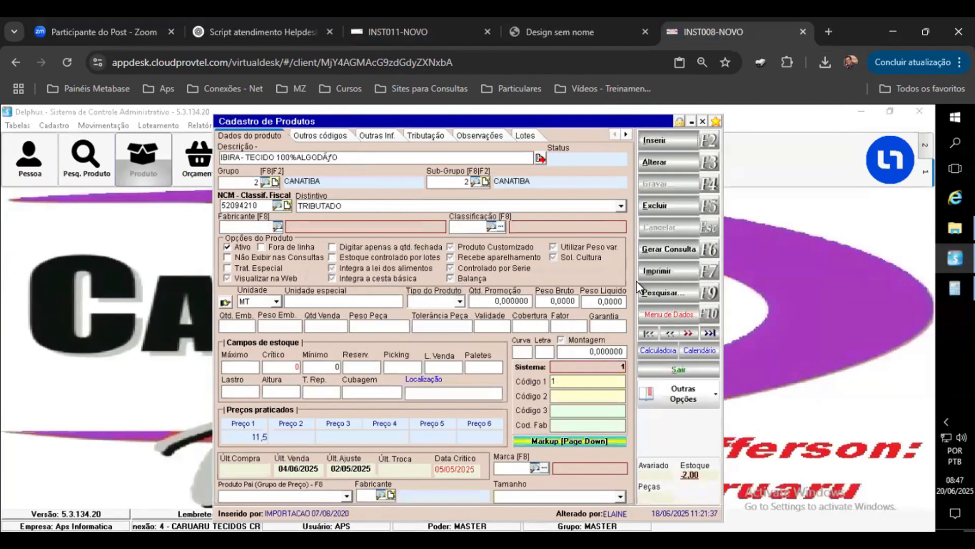
Step: Go to the last product record, OMEGA 170 0757 PZ, and open its Markup window in edit mode
click(711, 336)
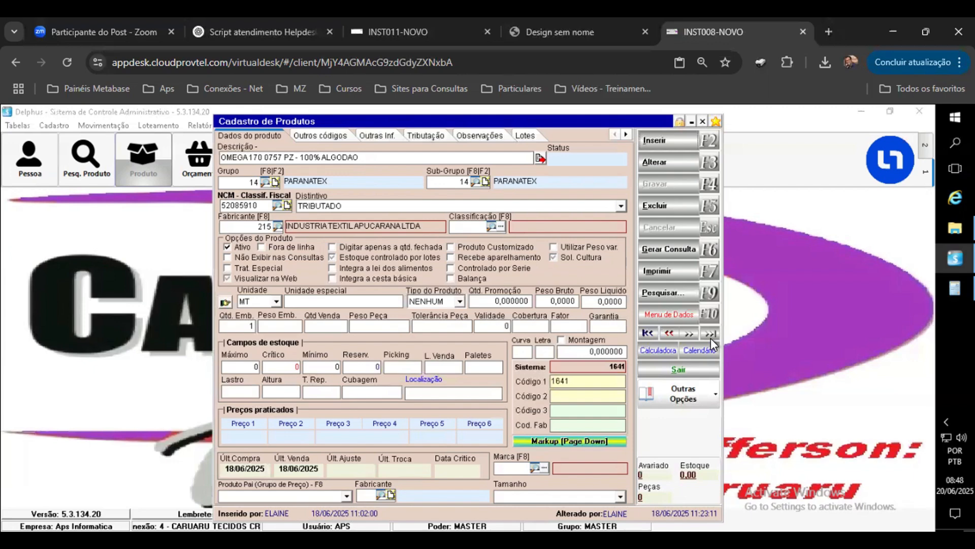
click(702, 121)
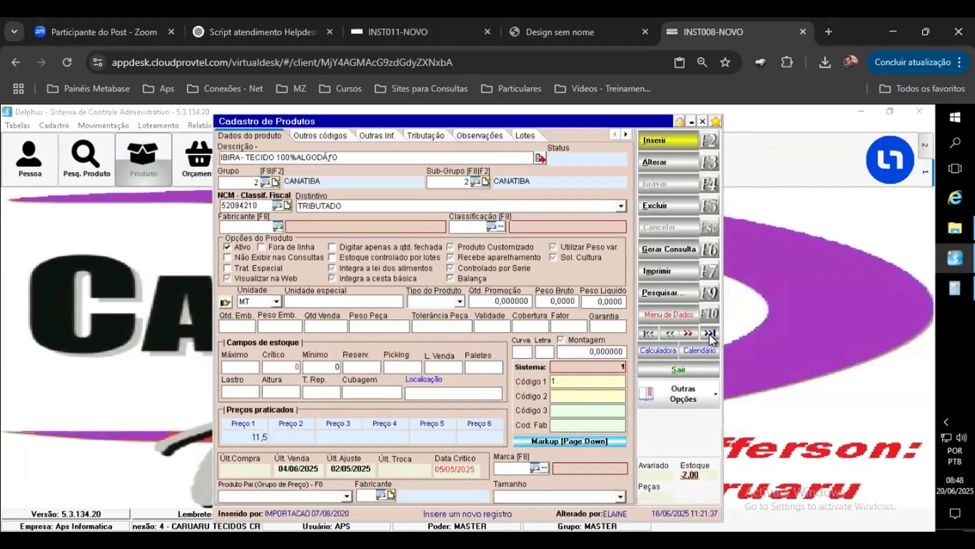
click(709, 333)
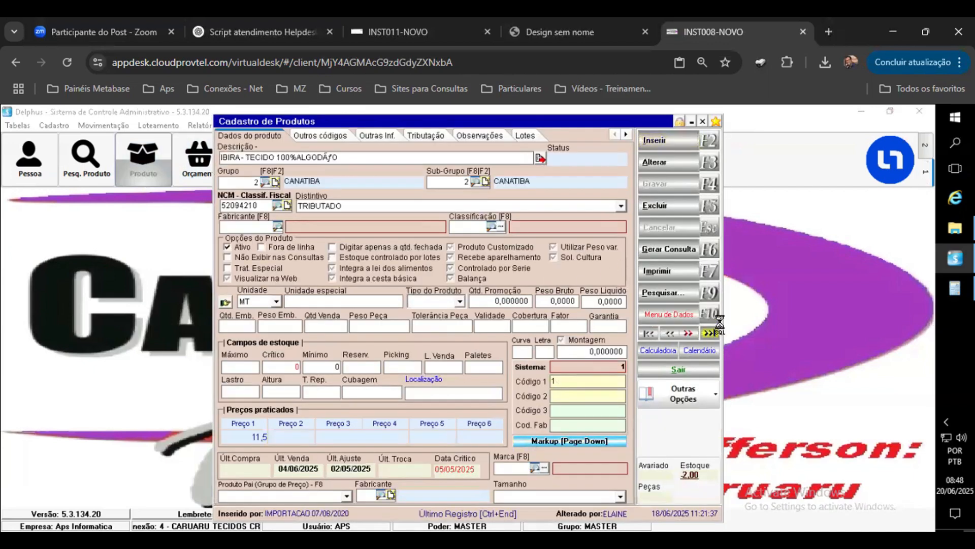
click(676, 165)
click(605, 440)
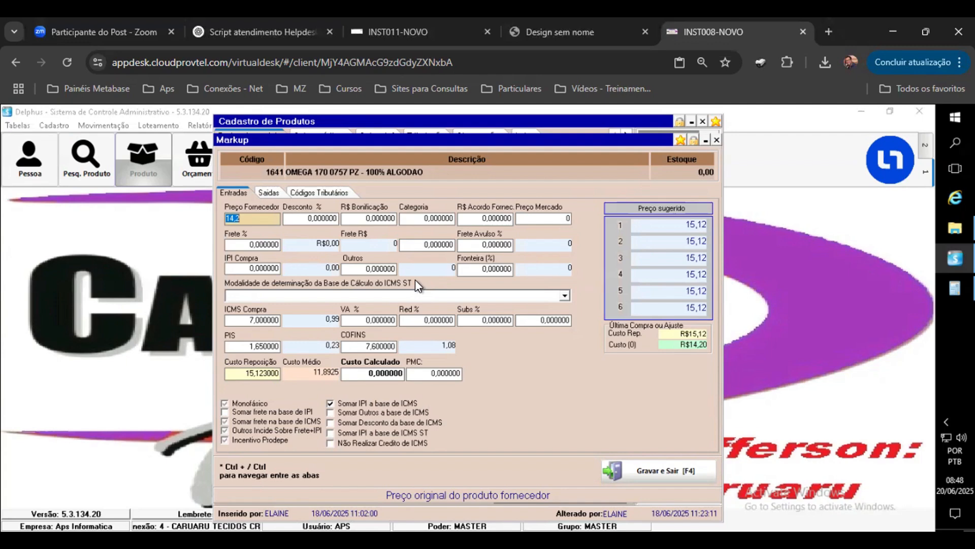
Step: Close the Markup window, cancel the pending changes and close the product register
click(717, 139)
click(692, 227)
click(458, 370)
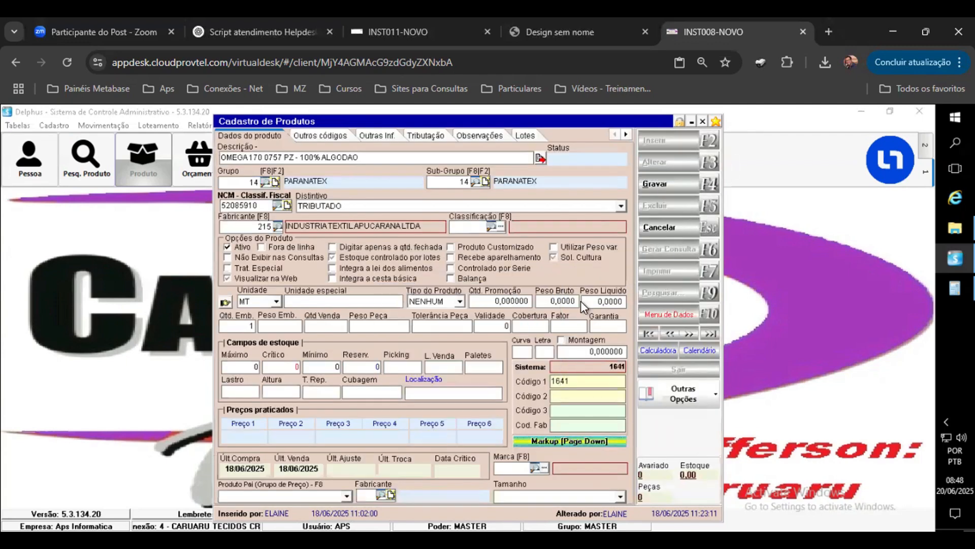
click(703, 121)
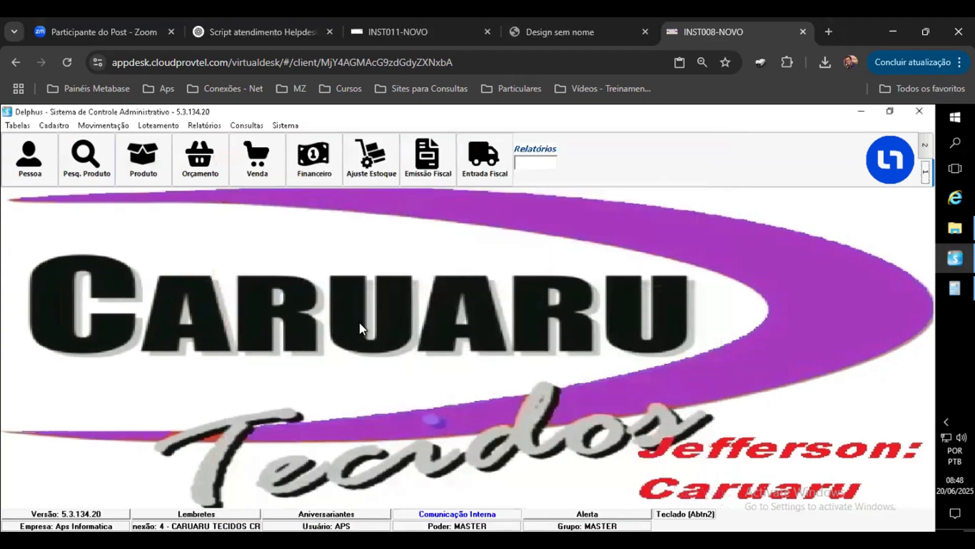
Step: Browse to the previous incoming invoice from INDUSTRIA TEXTIL APUCARANA LTDA in the entry notes
click(162, 183)
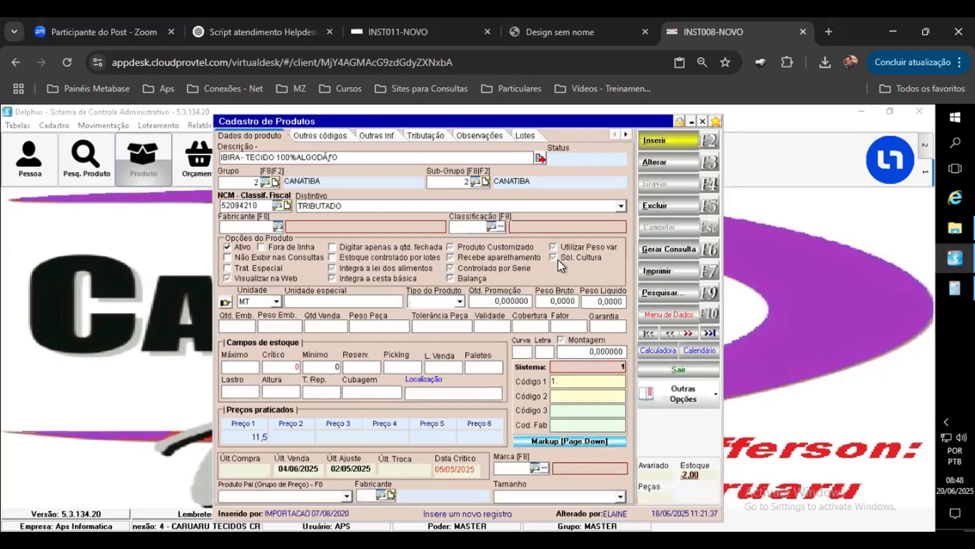
click(703, 121)
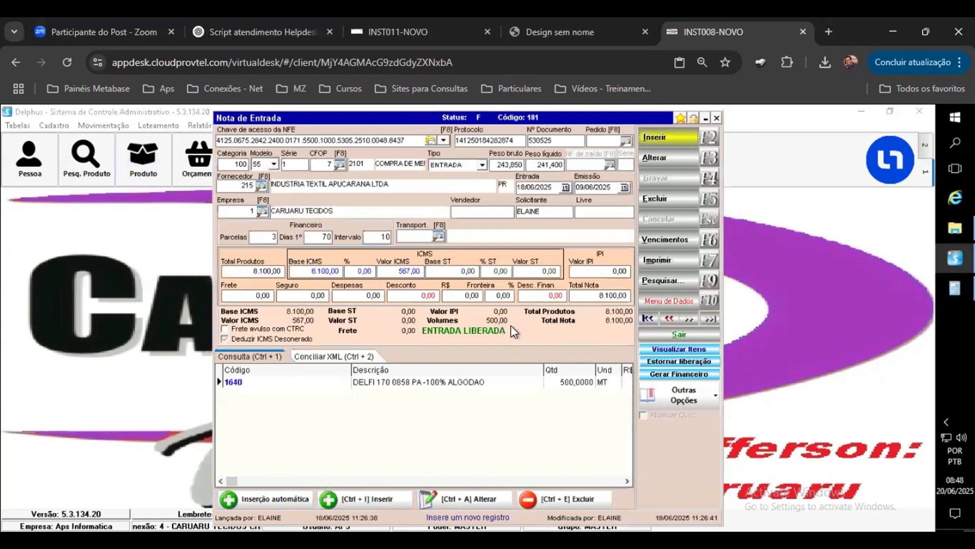
click(670, 319)
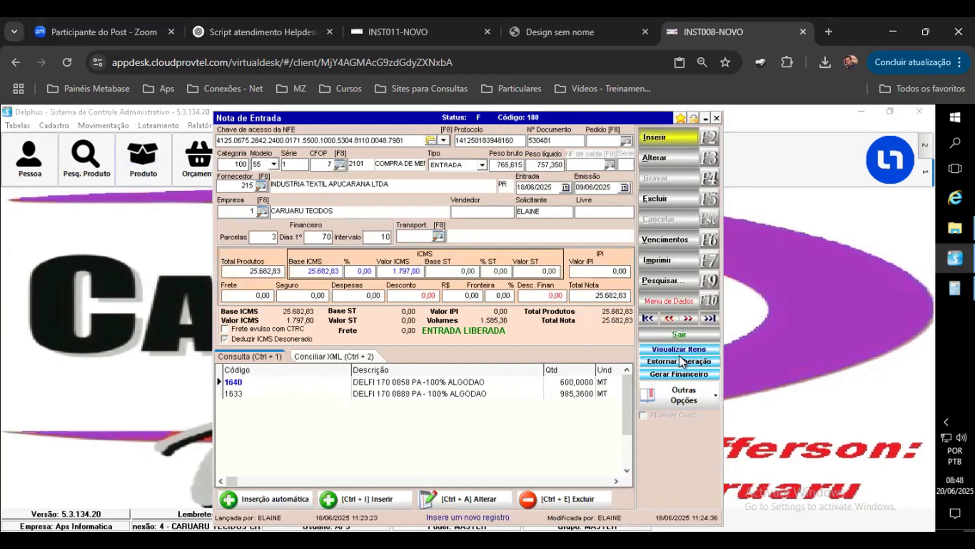
Step: View the invoice's DELFI 170 0858 item with its ICMS and markup fields, then close the item and invoice windows
click(694, 348)
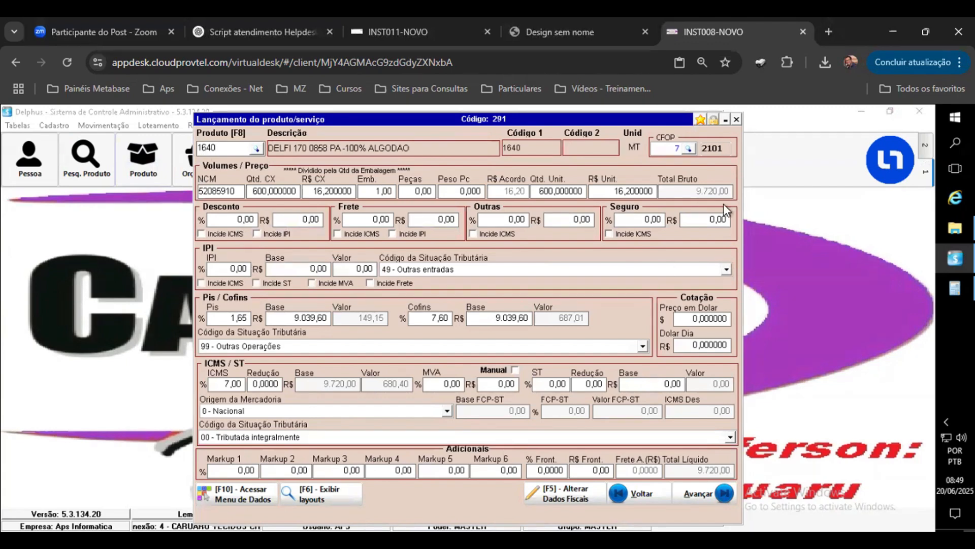
click(737, 120)
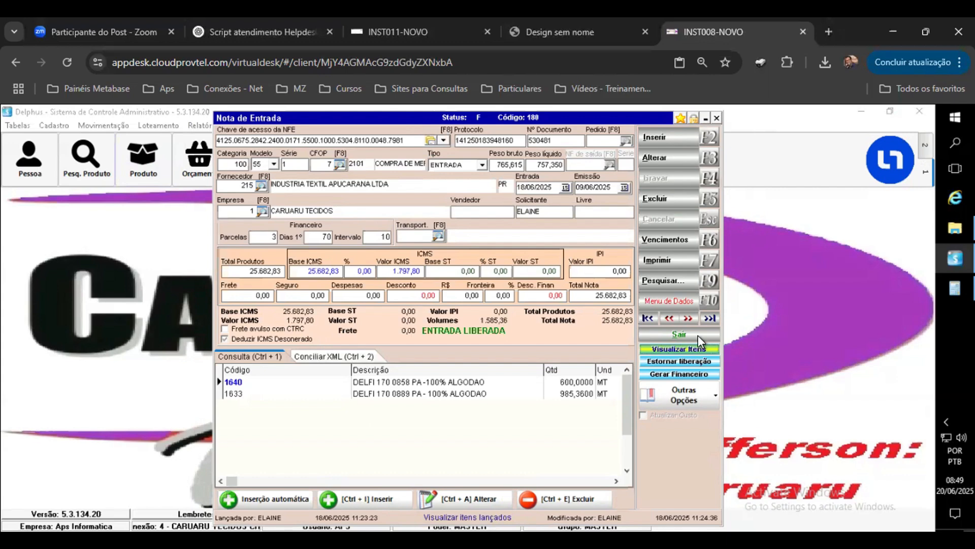
click(716, 118)
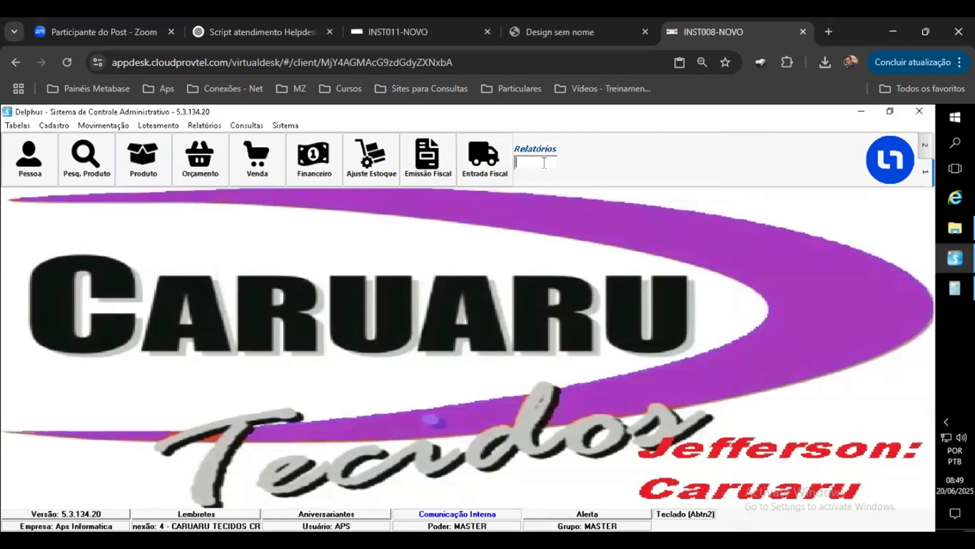
Step: Open the 1.60 Gestão de Vendas report in the Caruaru Tecidos session
text(1.60)
key(Return)
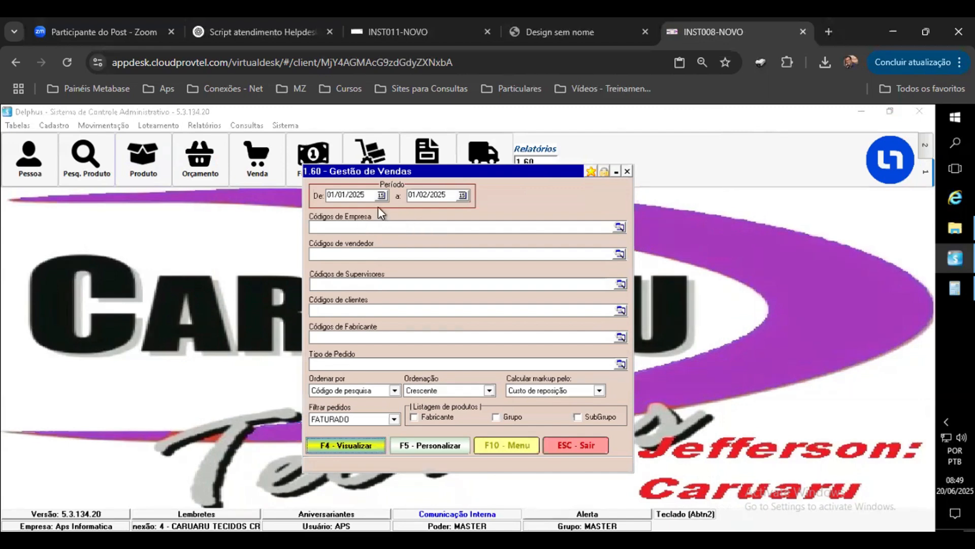
Step: Switch to the INST011 session and open the 1.60 Gestão de Vendas report there
click(466, 36)
click(447, 163)
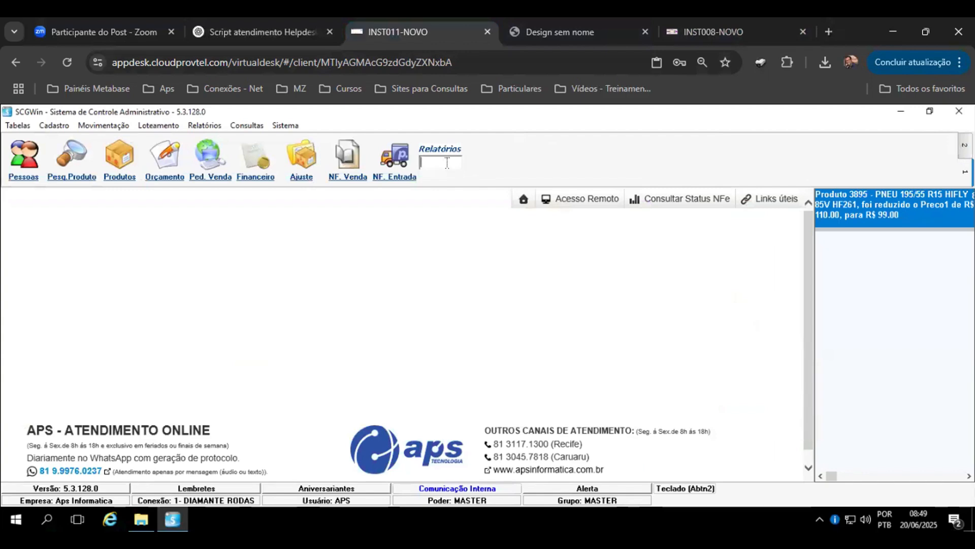
text(1.60)
key(Return)
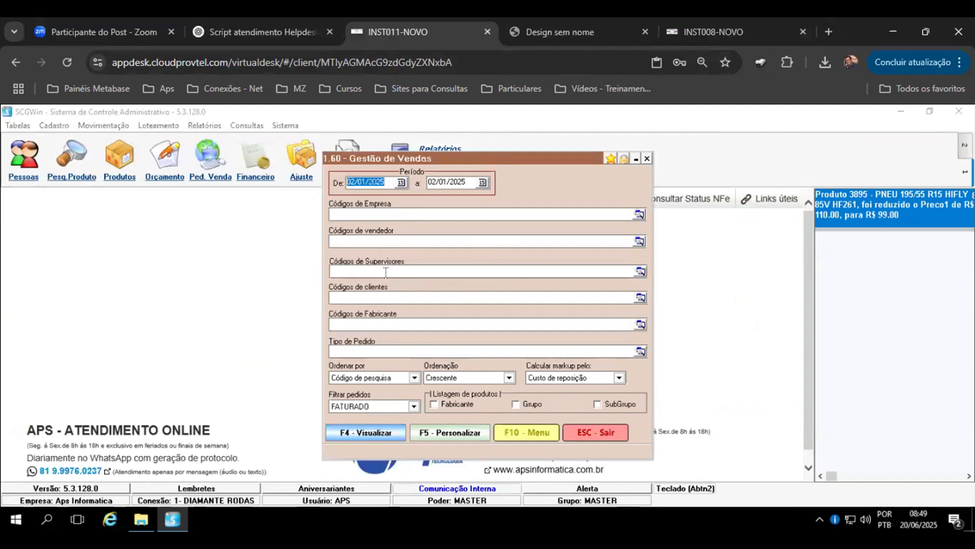
Step: Set the report period from 01/05/2025 to 31/05/2025 and the order type to CADERNO
text(01)
key(Tab)
text(31/0)
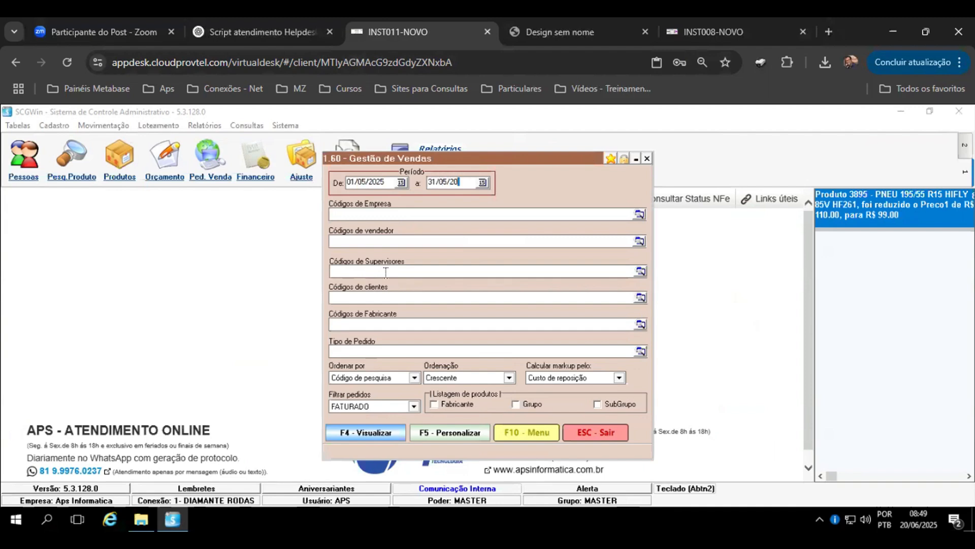
text(5/2025)
key(Tab)
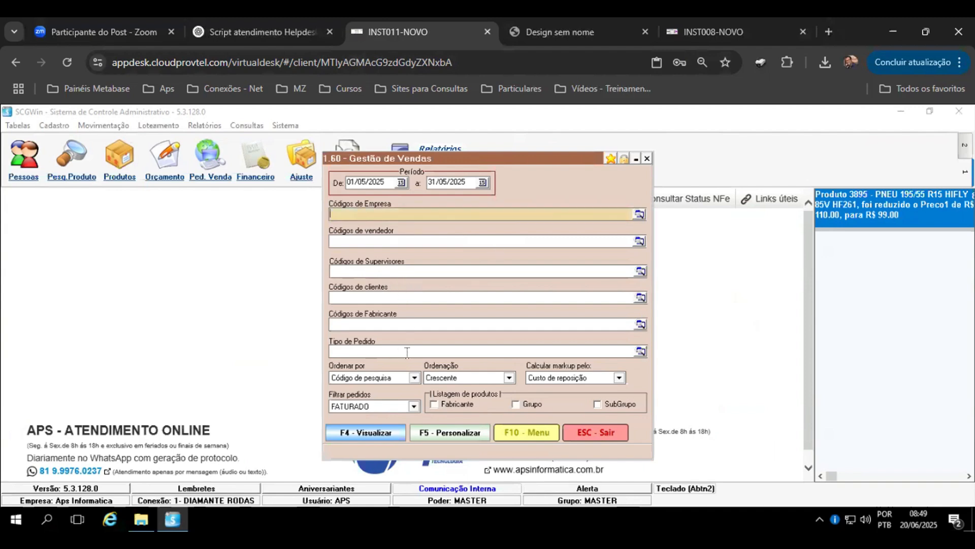
click(641, 351)
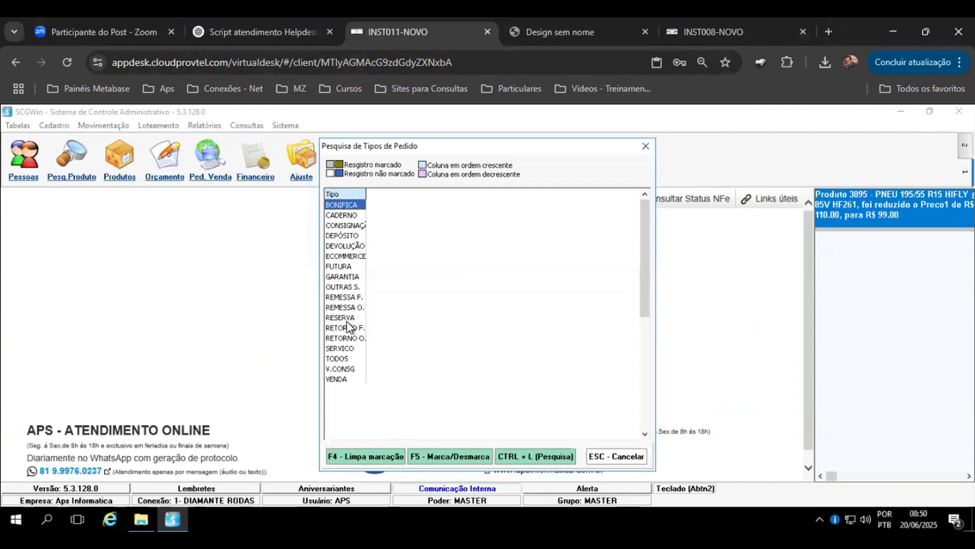
click(342, 215)
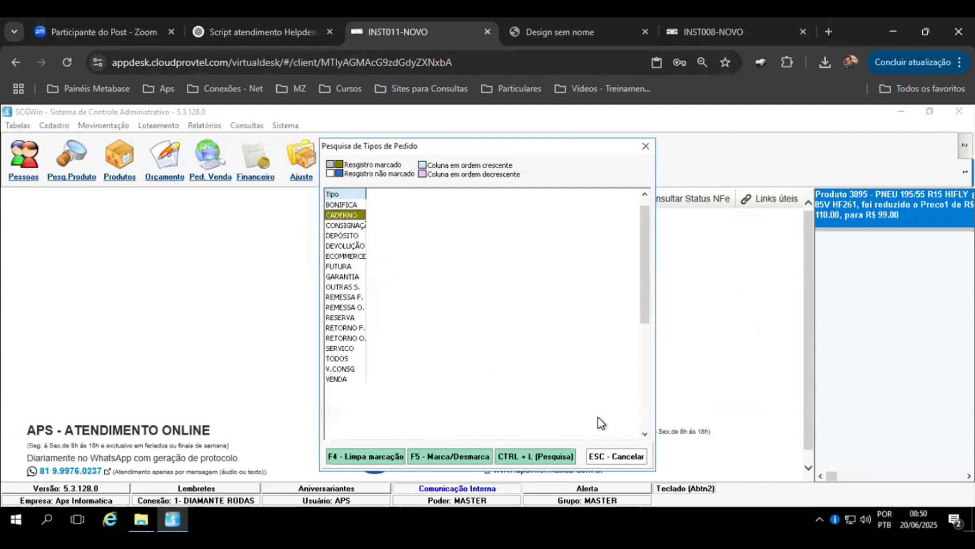
click(610, 455)
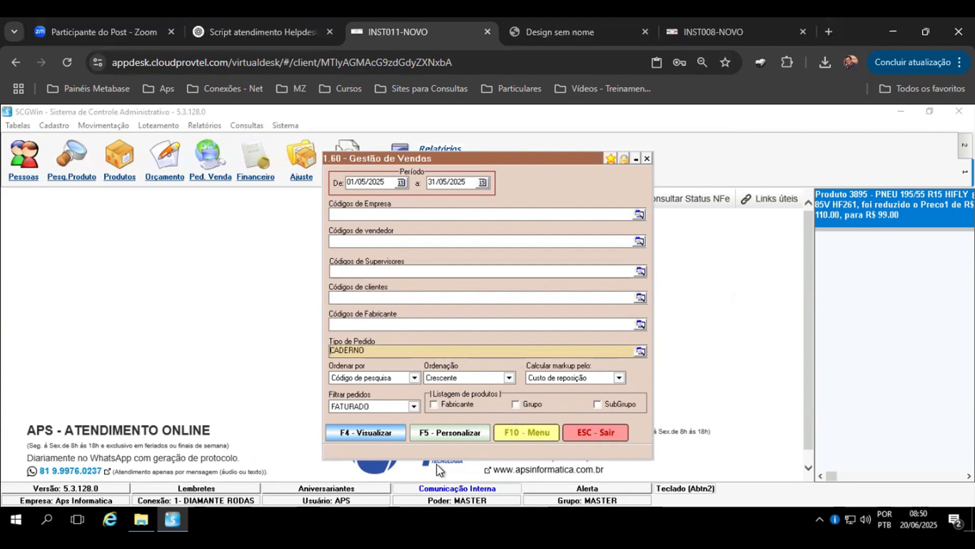
Step: Generate the report preview and zoom in to 150%
click(371, 434)
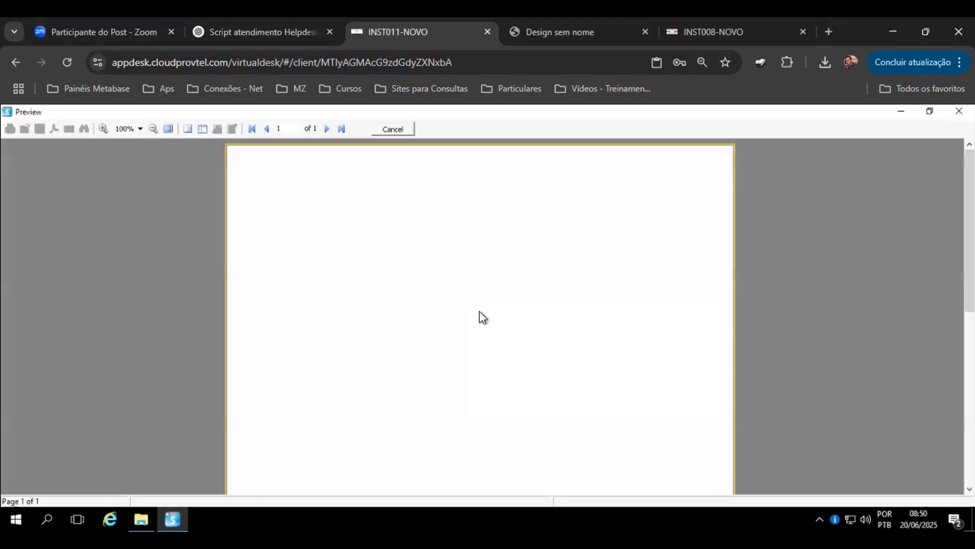
click(103, 128)
click(103, 129)
Step: Scroll through the report's financial summary, markup and profit detail pages, then close the preview
scroll(409, 254, down, 1)
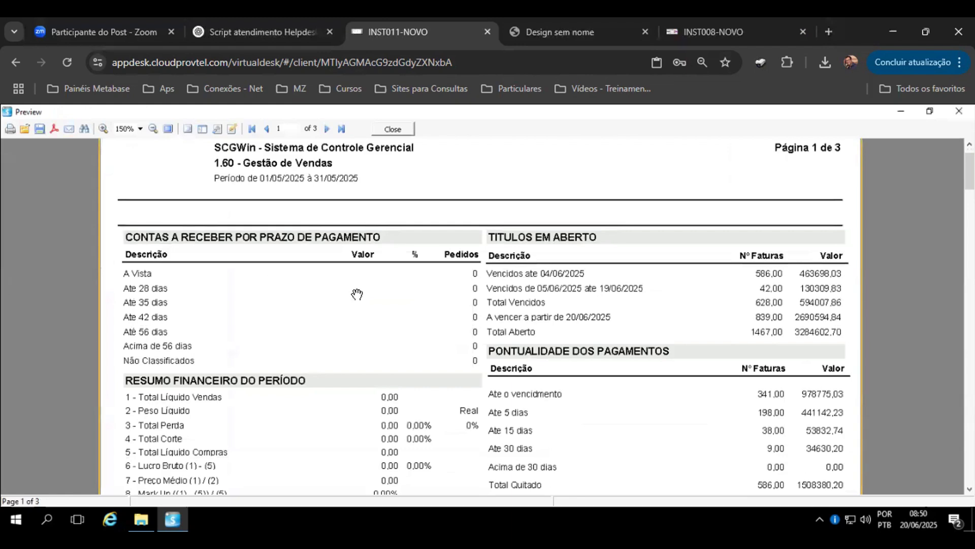
scroll(305, 249, down, 3)
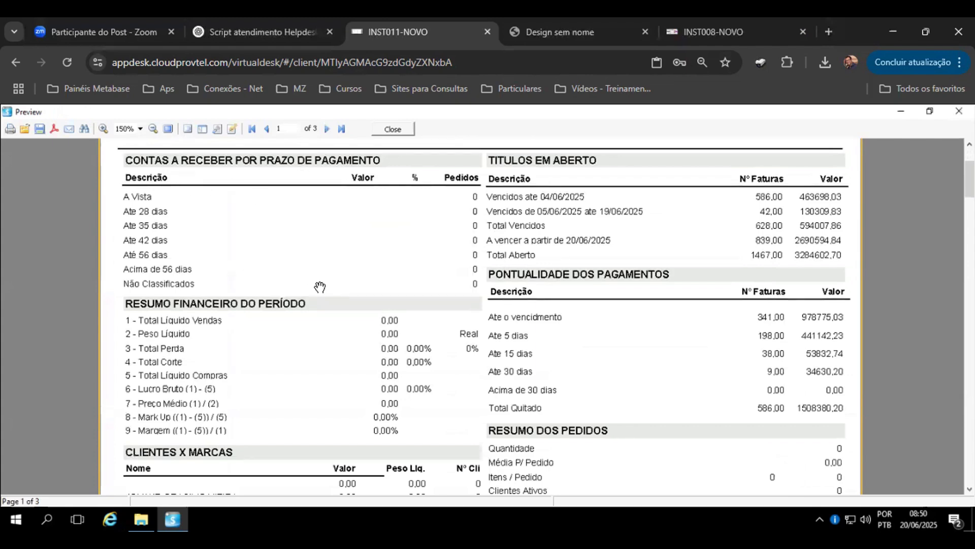
scroll(320, 286, down, 3)
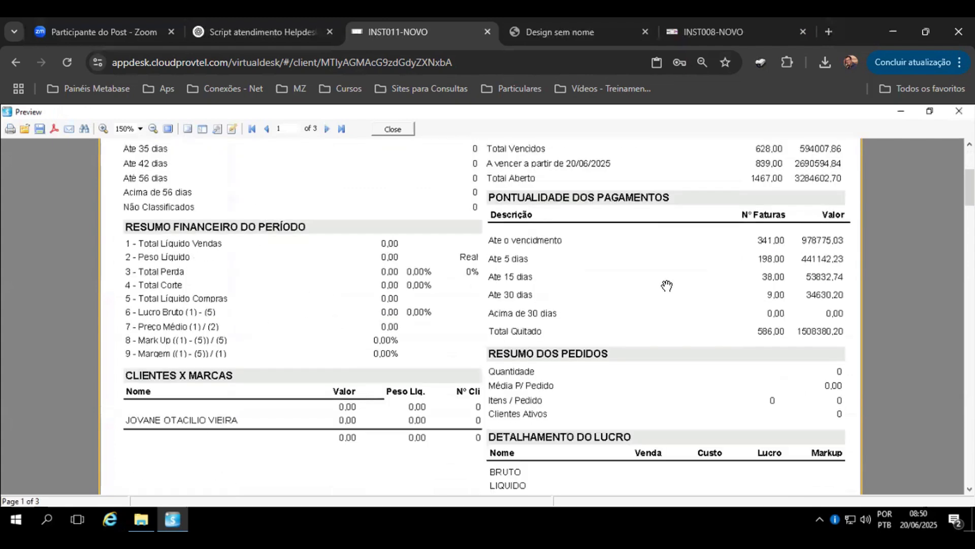
scroll(666, 285, up, 3)
scroll(667, 260, down, 1)
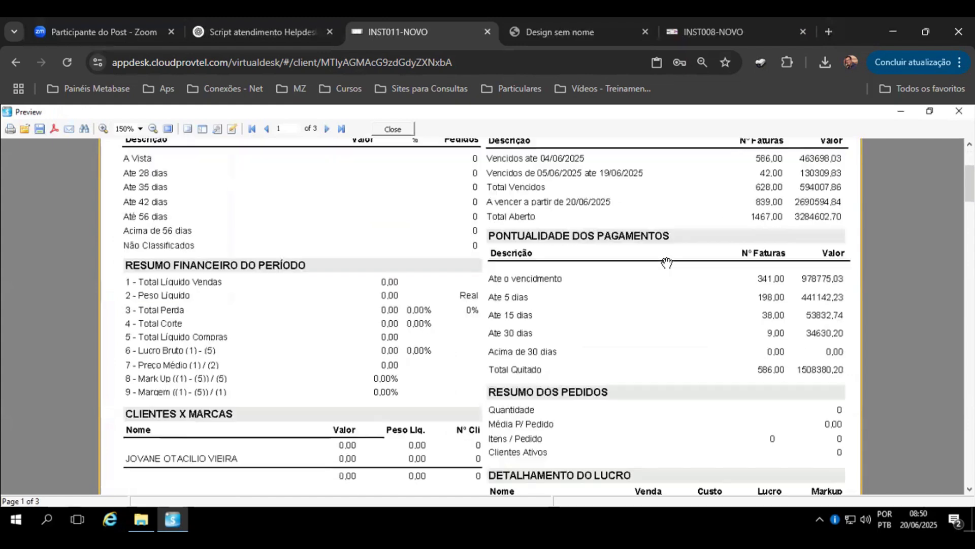
scroll(668, 259, down, 1)
scroll(669, 258, down, 3)
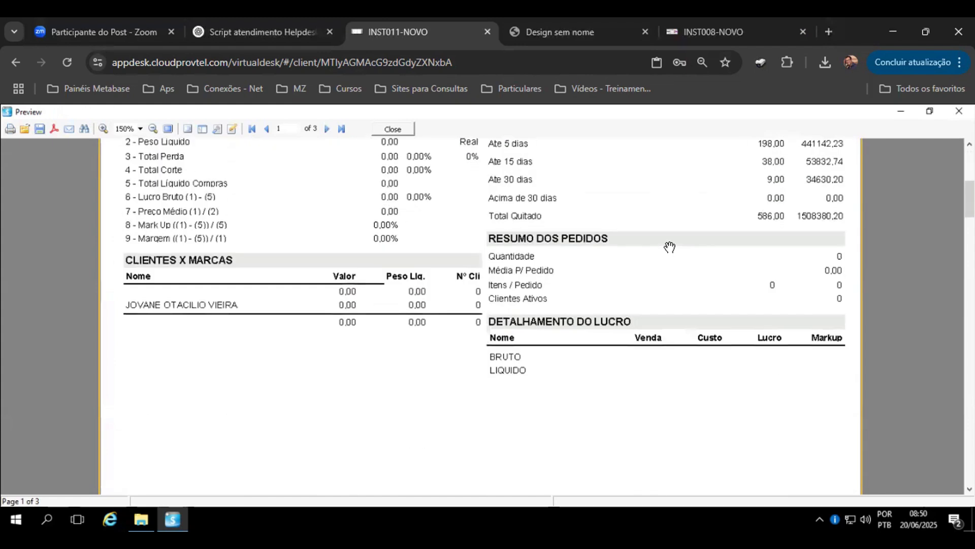
scroll(669, 247, down, 3)
scroll(670, 247, up, 4)
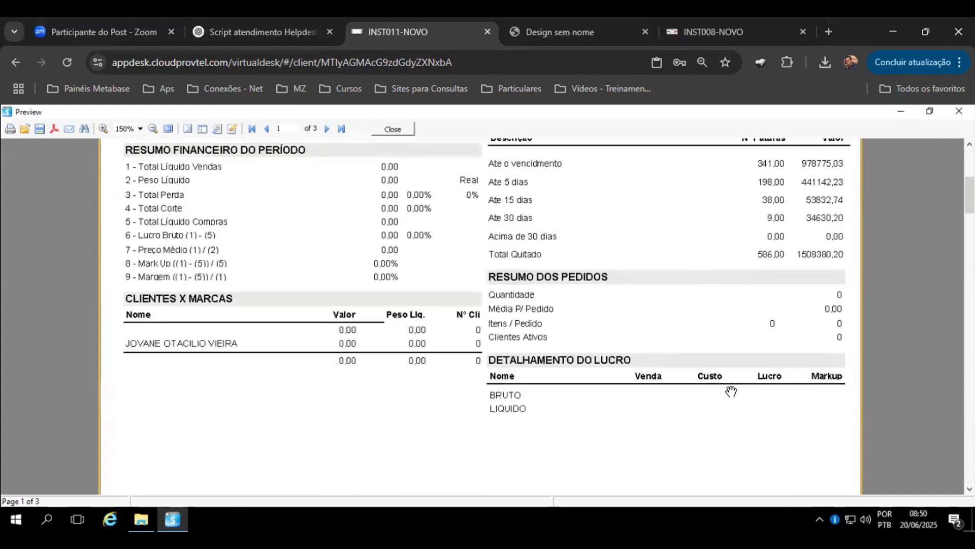
scroll(614, 298, down, 12)
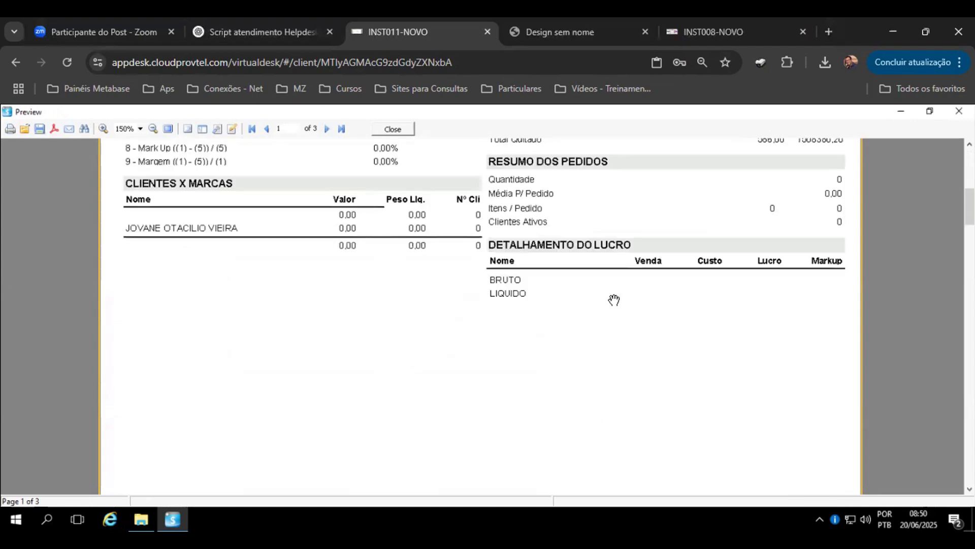
scroll(627, 280, down, 10)
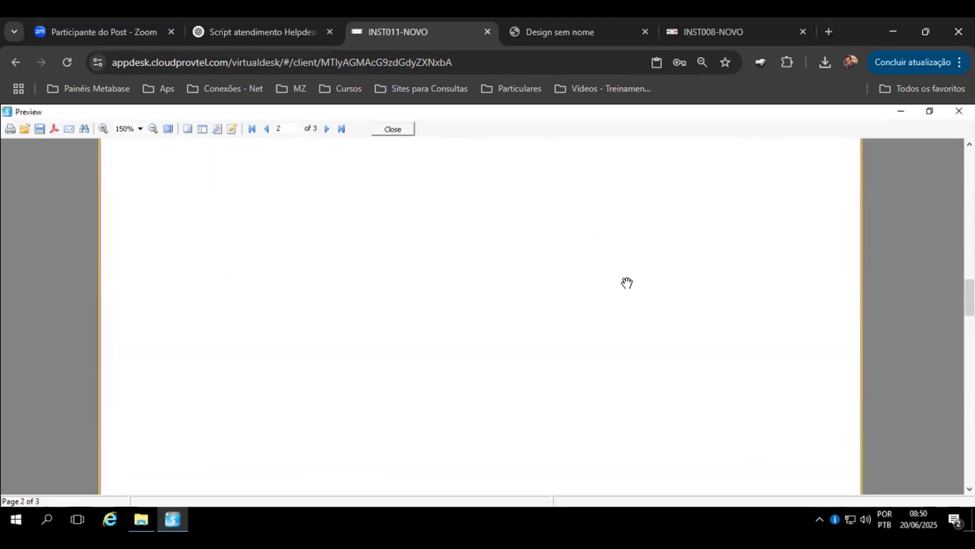
scroll(627, 282, down, 5)
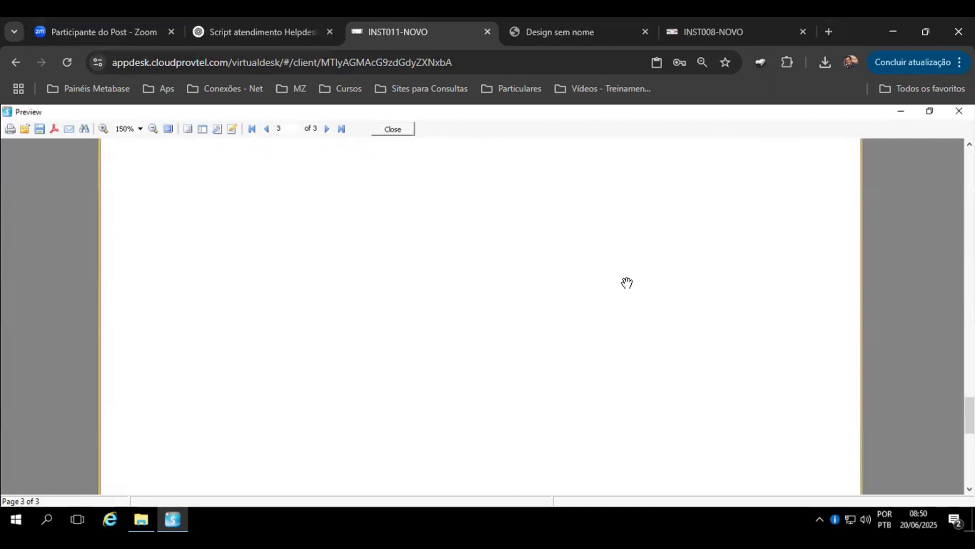
click(394, 129)
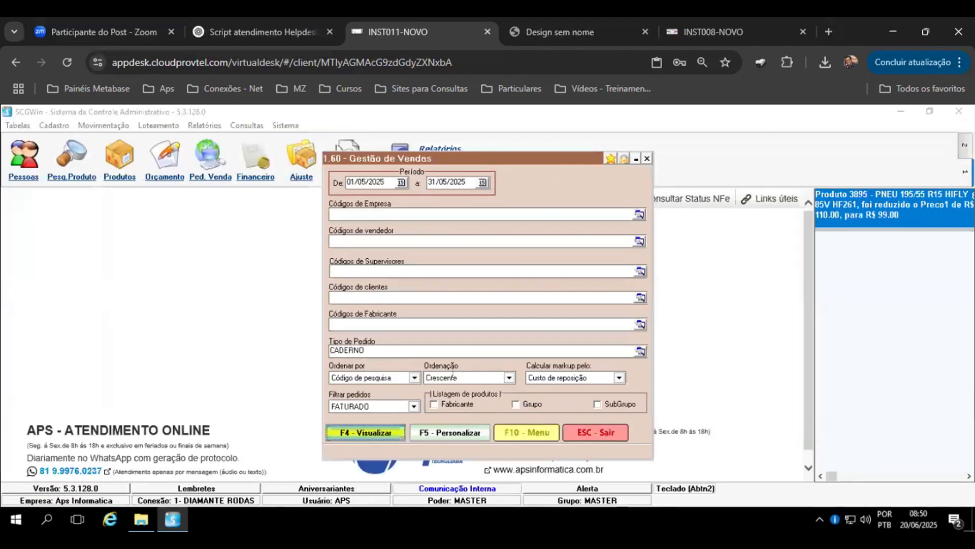
Step: Replace the order type filter CADERNO with VENDA from the order type lookup list
click(544, 349)
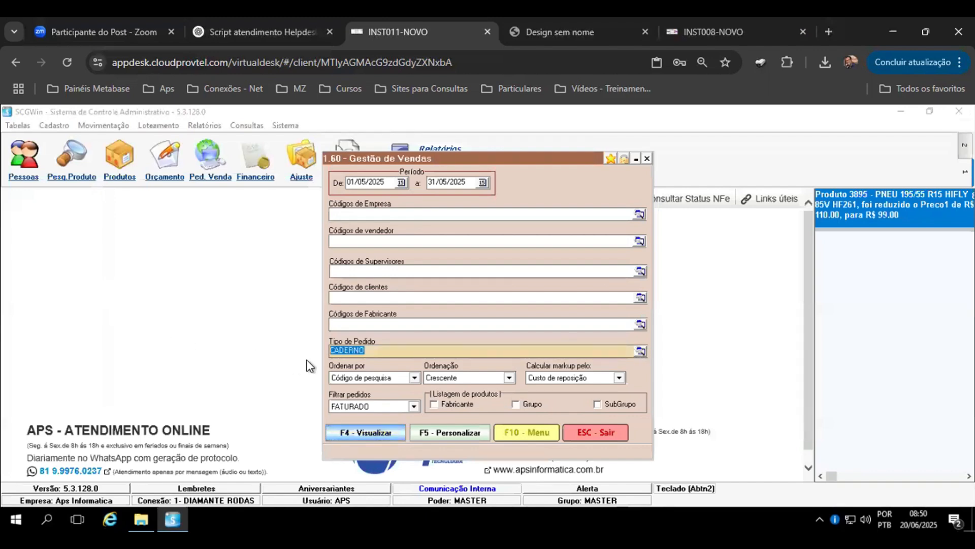
key(BackSpace)
click(639, 351)
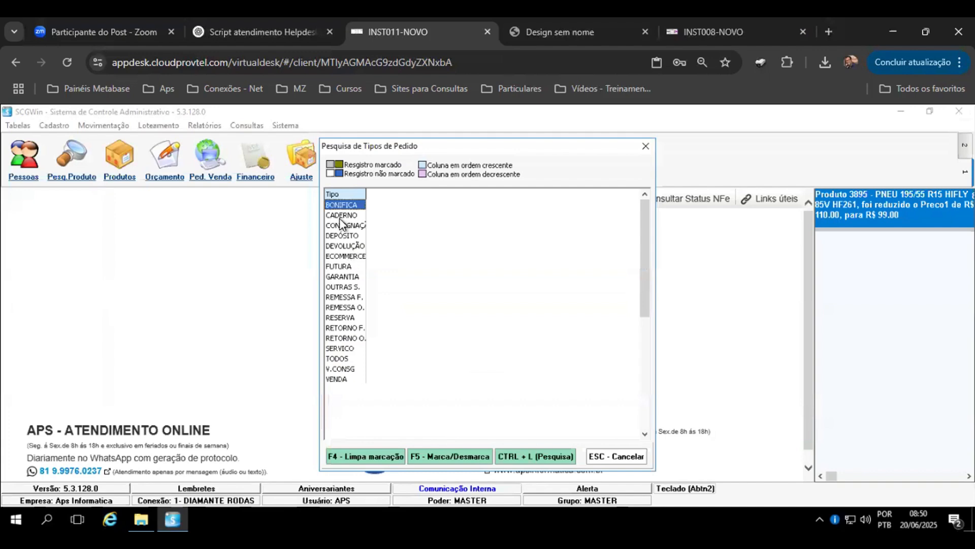
click(331, 379)
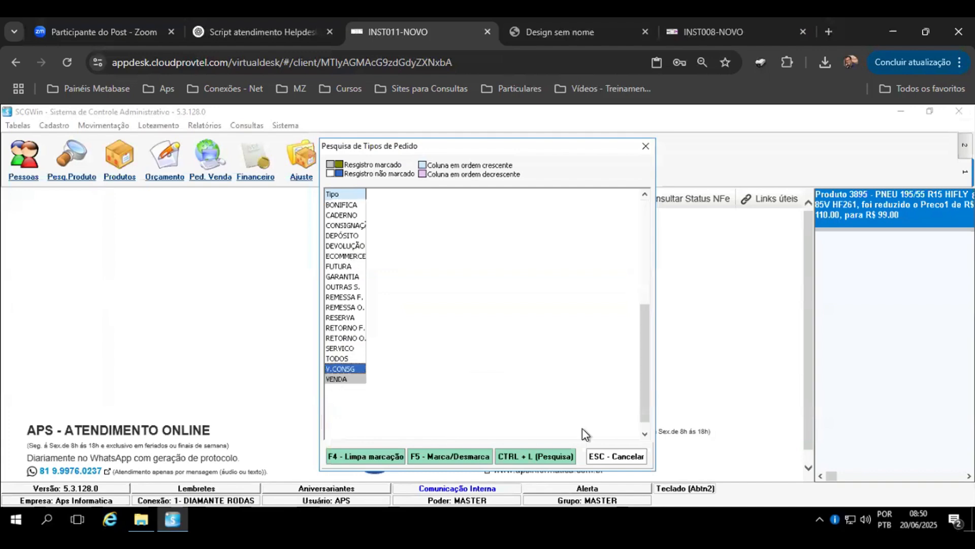
click(597, 454)
Step: Generate the report preview and zoom it to 125% on the product listing page
click(355, 432)
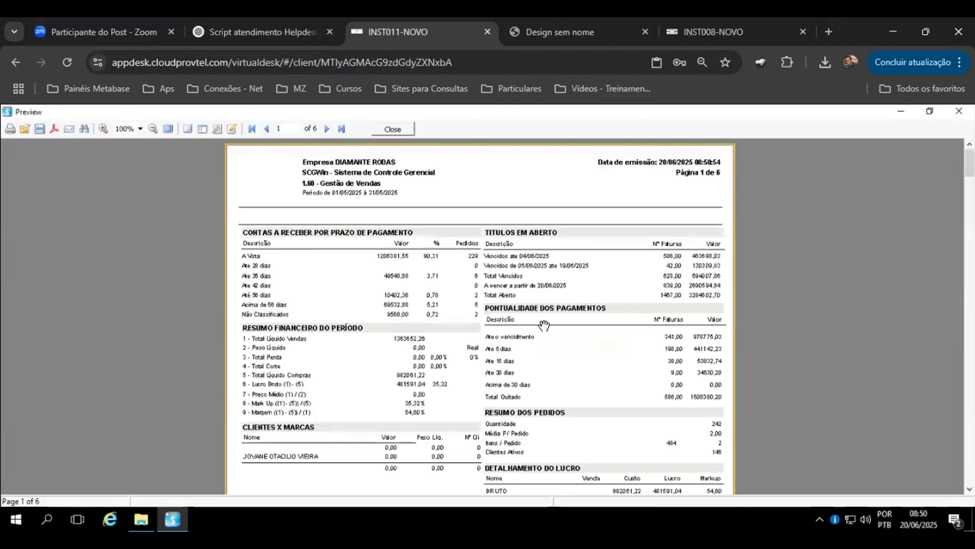
scroll(544, 326, down, 4)
scroll(544, 326, down, 9)
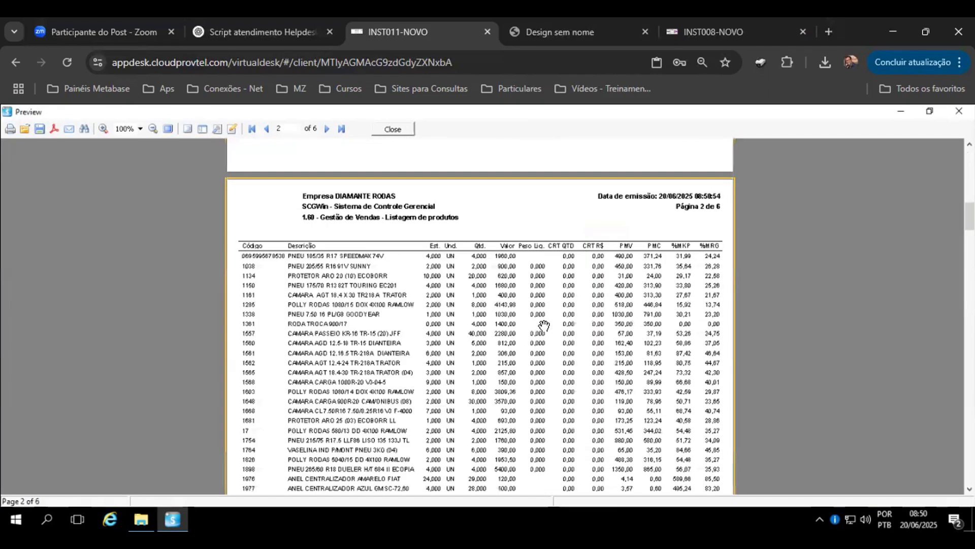
click(101, 130)
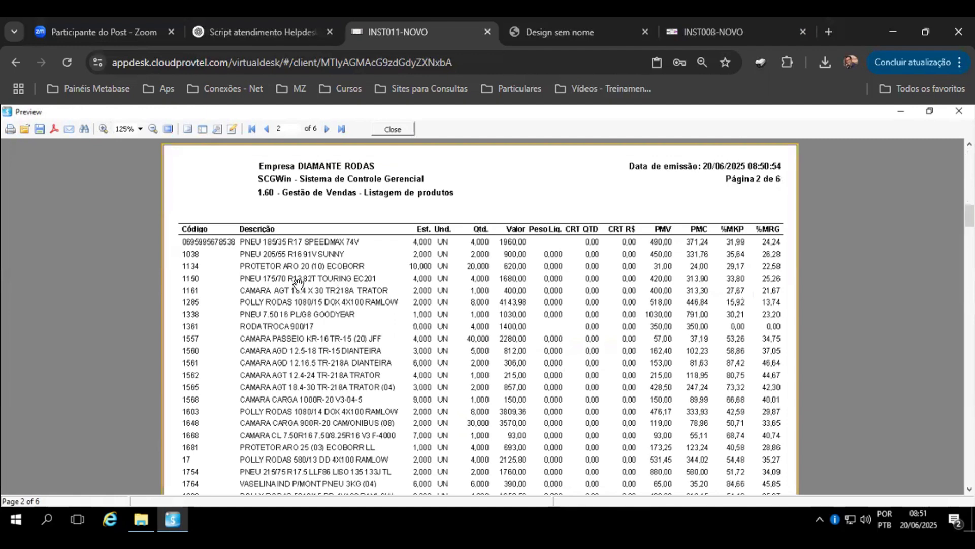
scroll(315, 292, down, 1)
scroll(325, 285, up, 2)
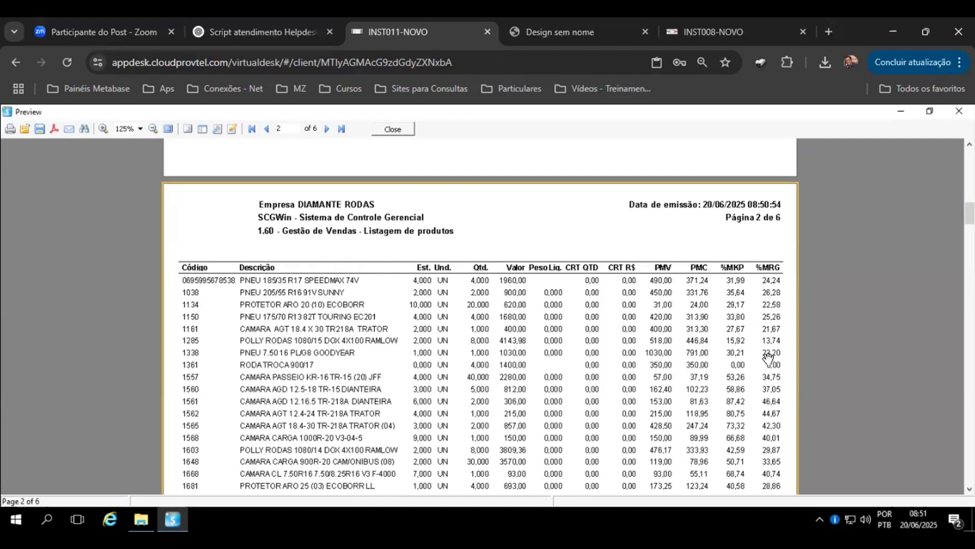
Step: Browse the report's product listing, brand listing and financial summary pages, then close the preview
scroll(769, 358, down, 3)
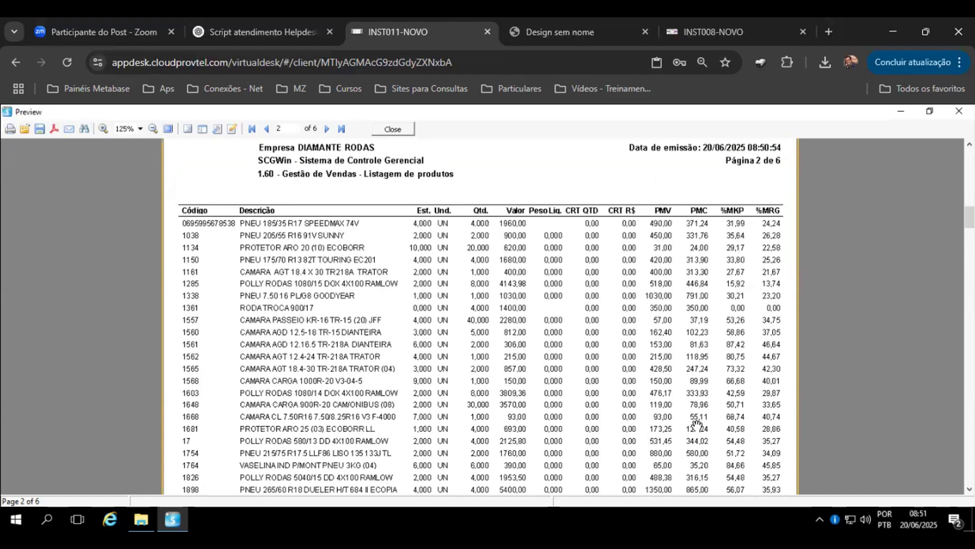
scroll(703, 406, down, 5)
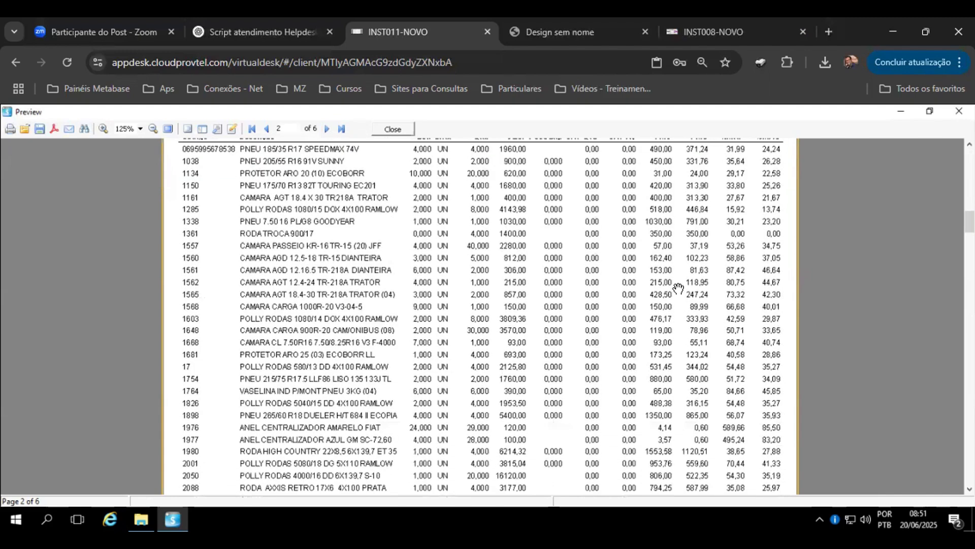
scroll(695, 259, down, 12)
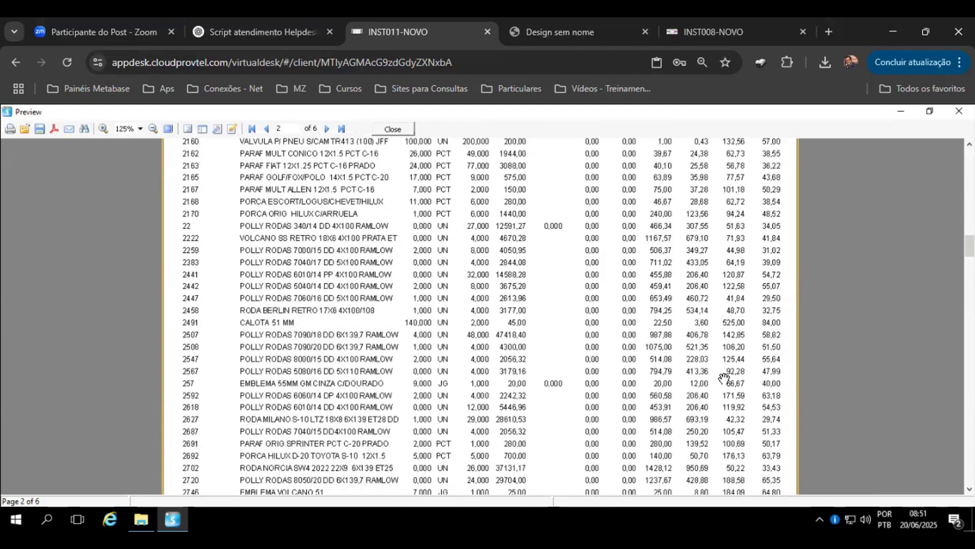
scroll(695, 216, down, 5)
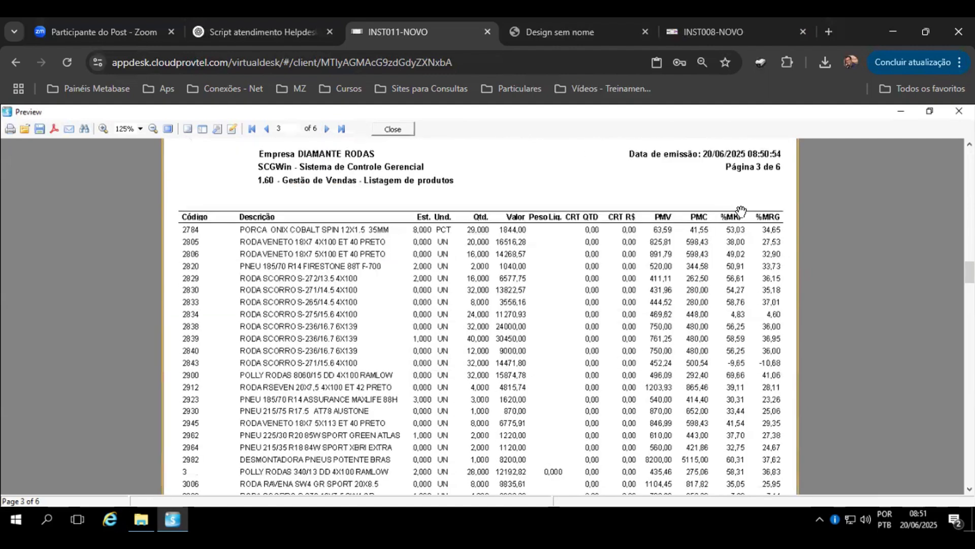
scroll(728, 339, down, 4)
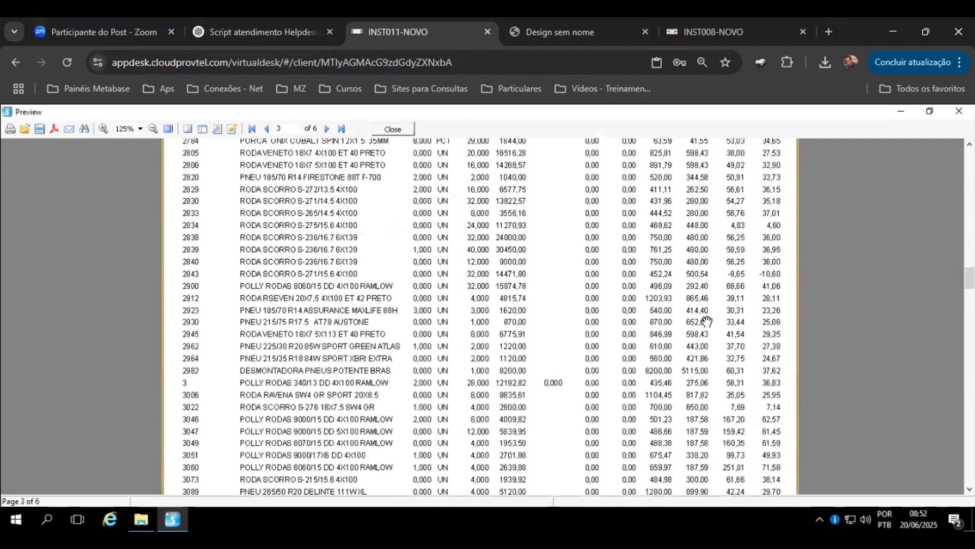
scroll(693, 270, up, 4)
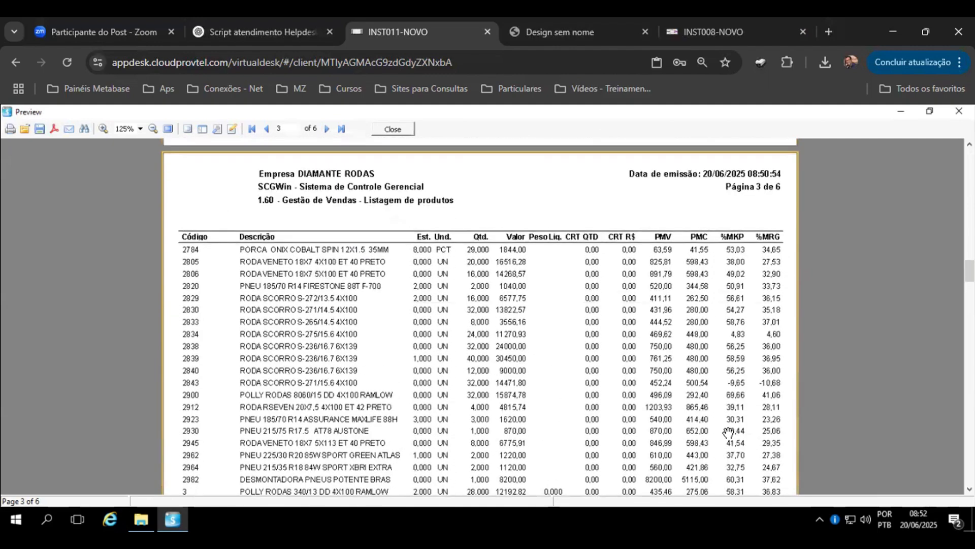
click(342, 129)
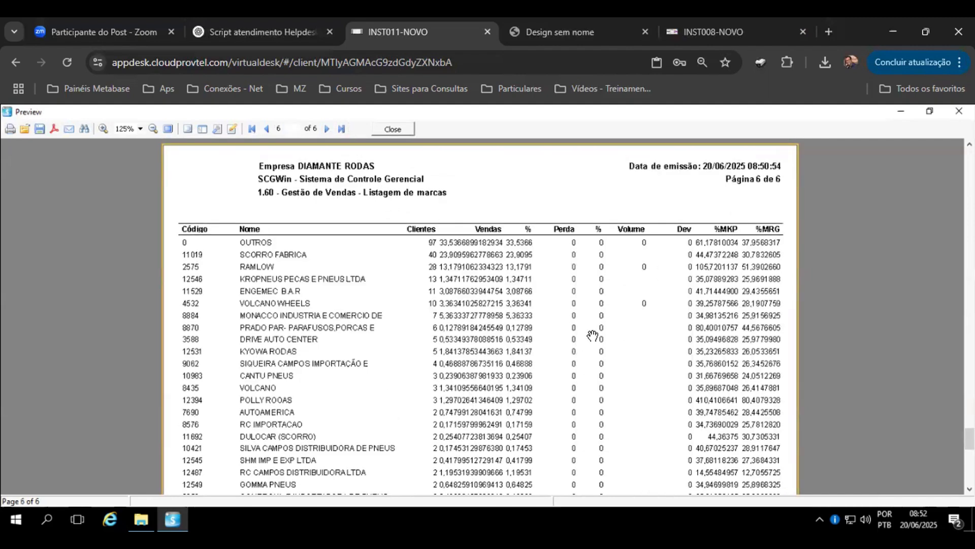
scroll(593, 335, down, 7)
scroll(593, 335, up, 6)
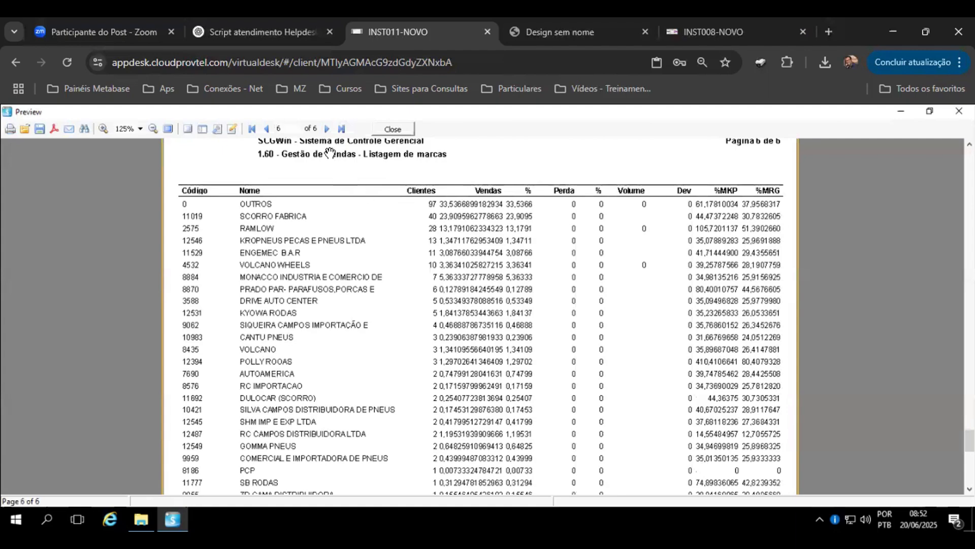
click(266, 128)
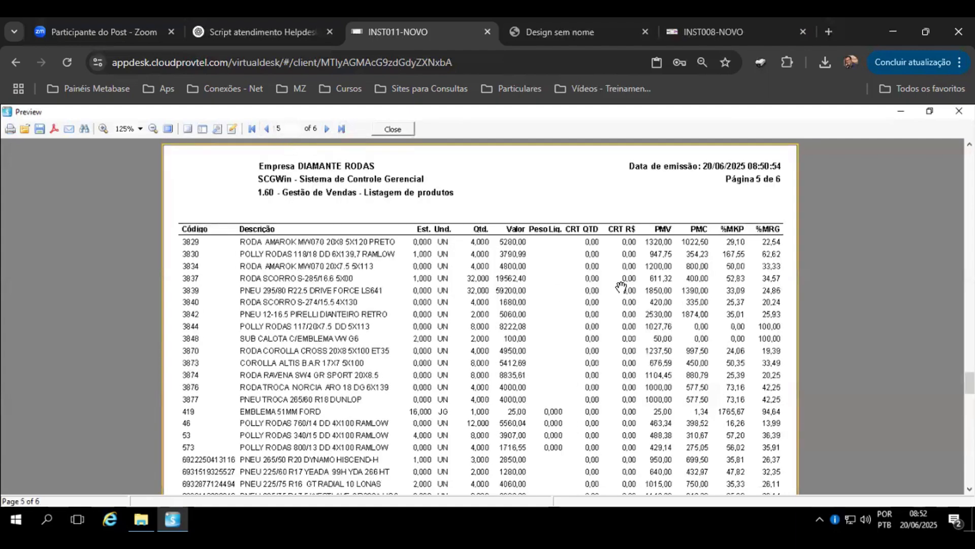
scroll(620, 279, up, 5)
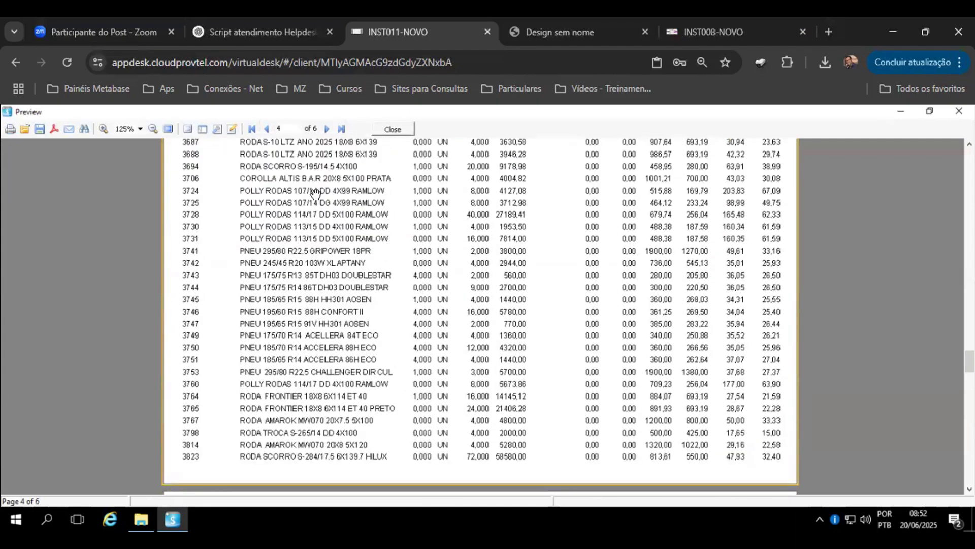
click(251, 128)
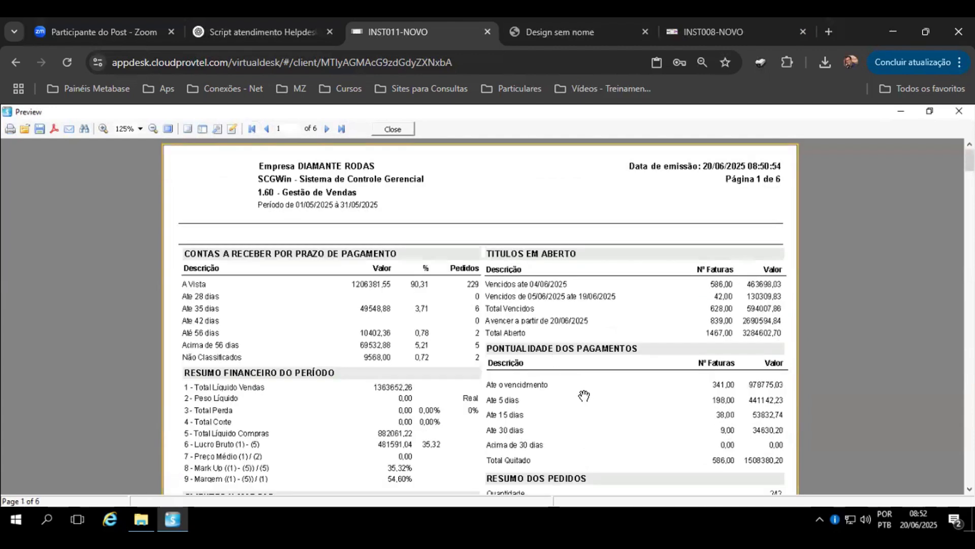
scroll(583, 394, down, 4)
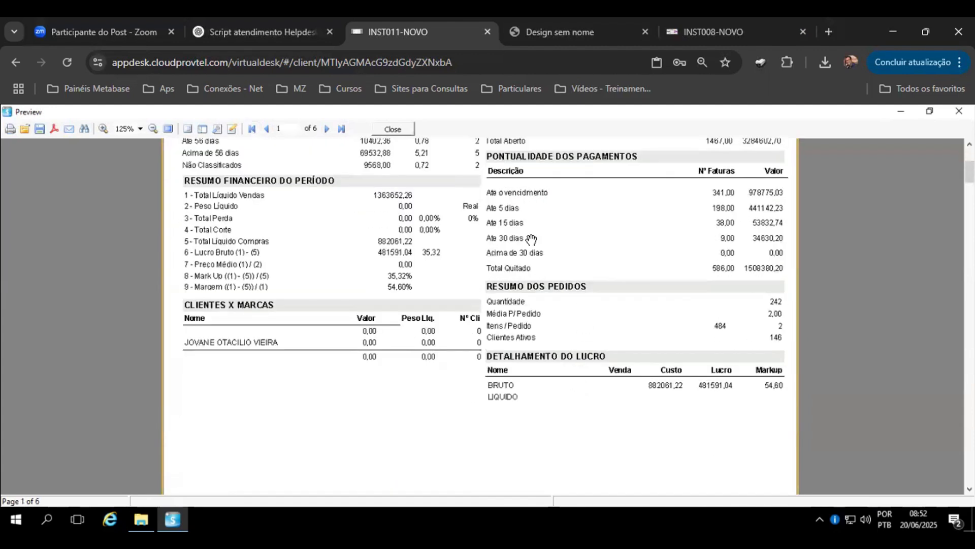
scroll(421, 304, down, 3)
scroll(450, 291, down, 12)
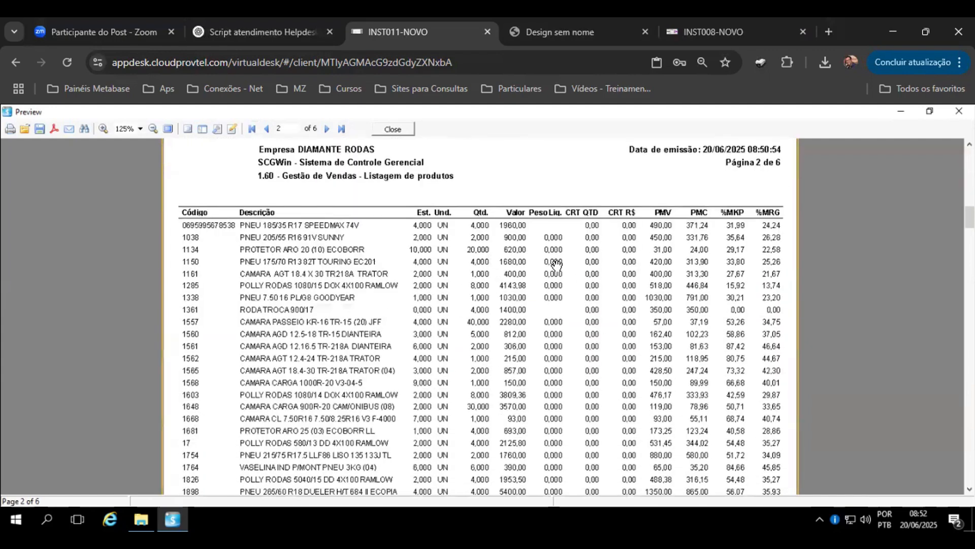
scroll(391, 254, up, 3)
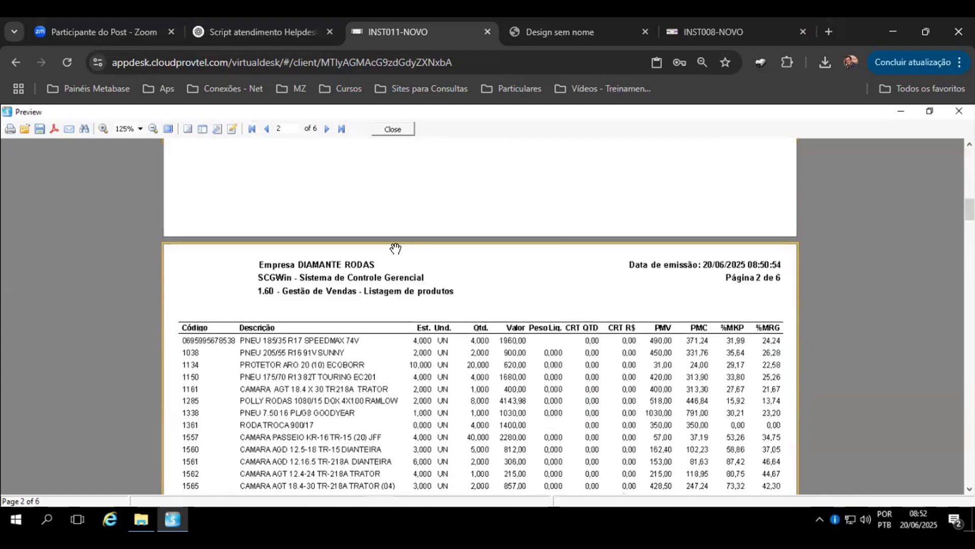
click(394, 130)
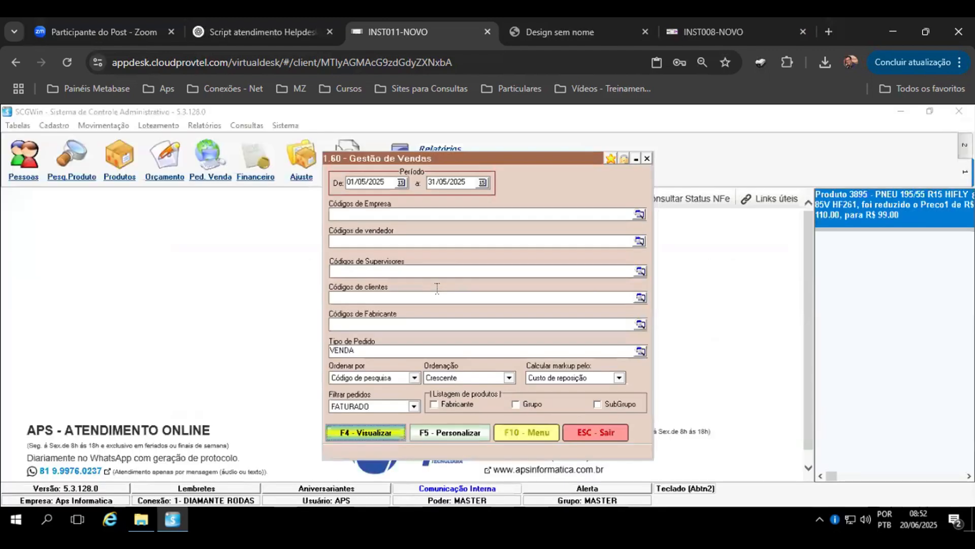
click(346, 351)
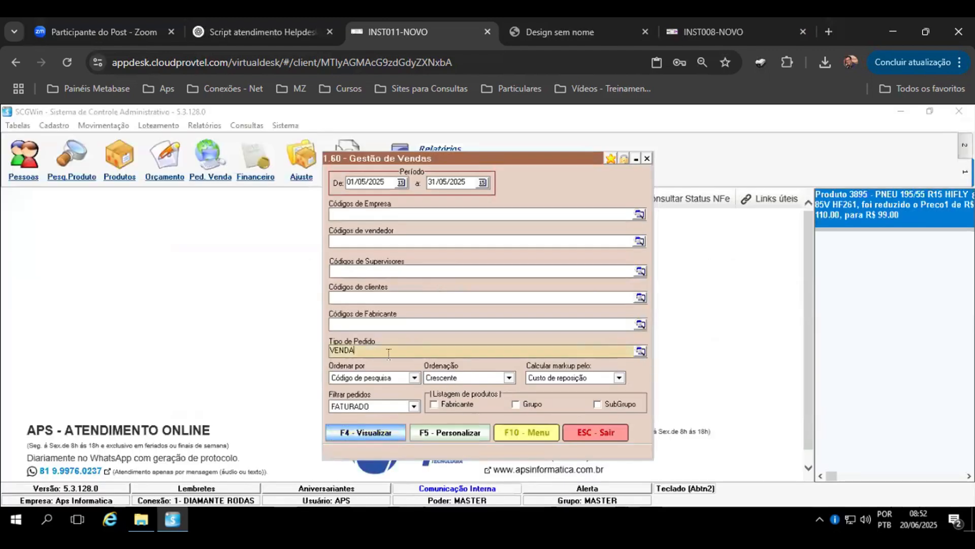
drag(389, 353, 294, 357)
click(510, 298)
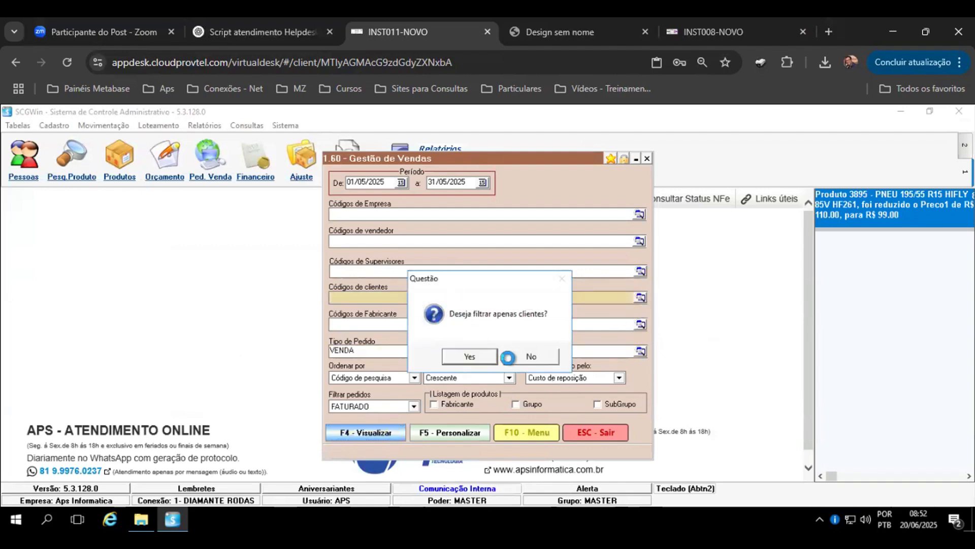
click(473, 355)
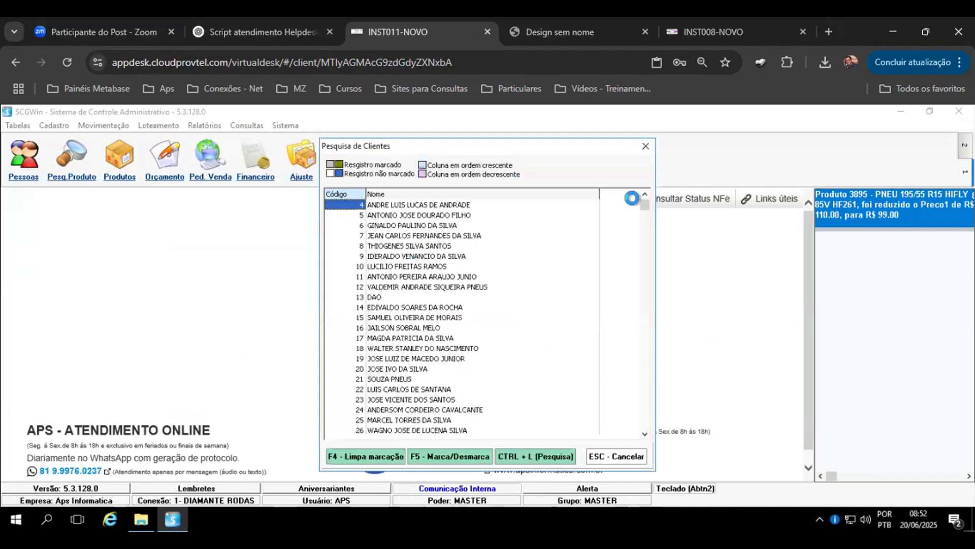
drag(647, 202, 646, 418)
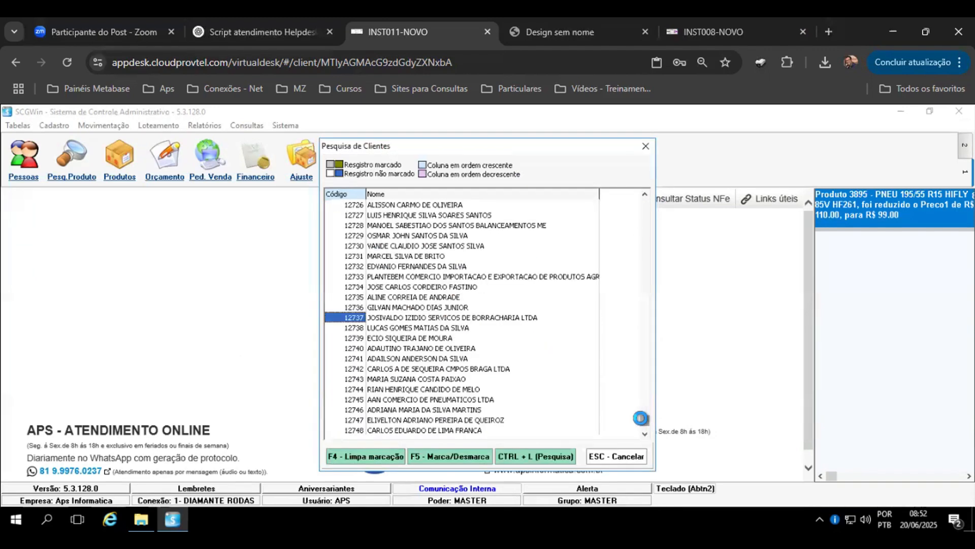
click(646, 146)
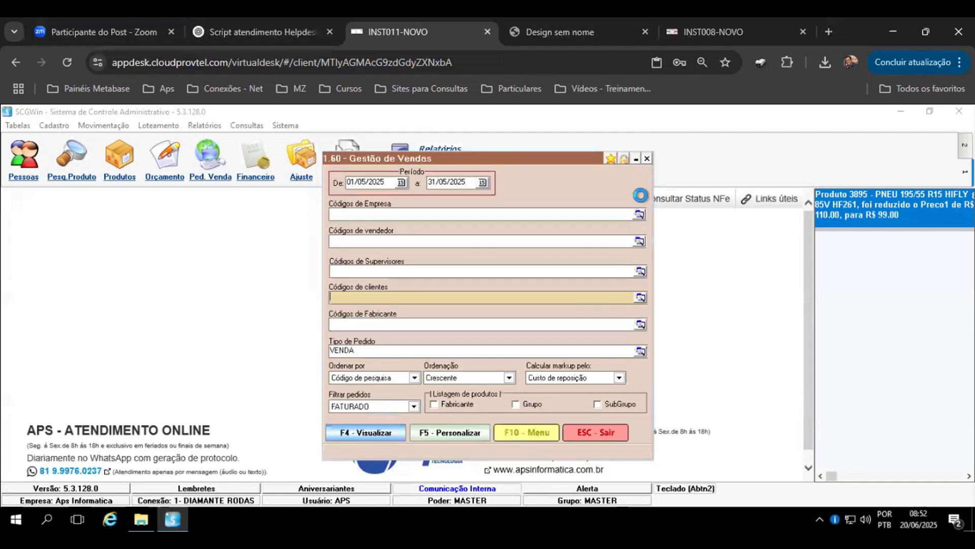
Step: Open the report's layout designer, close it, and close the 1.60 Gestão de Vendas dialog
click(445, 431)
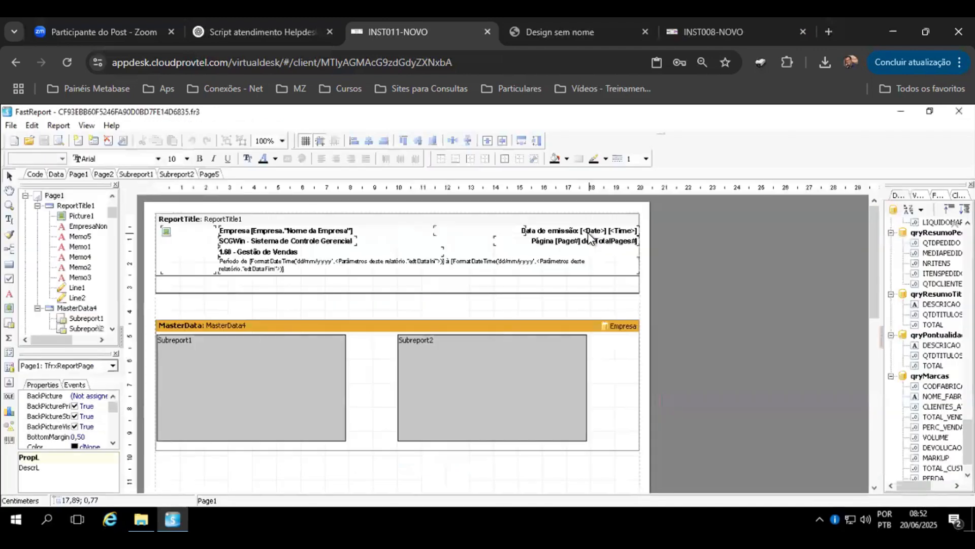
click(959, 111)
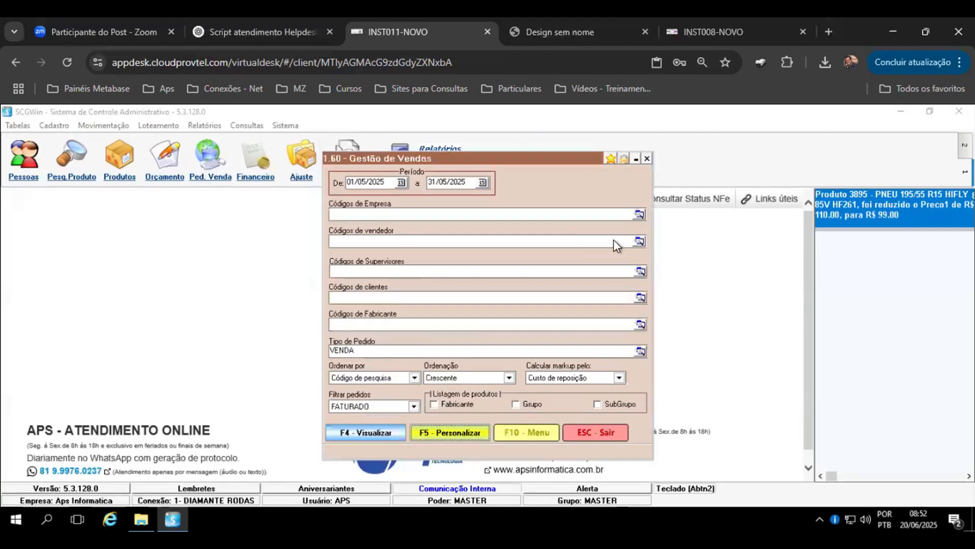
click(648, 159)
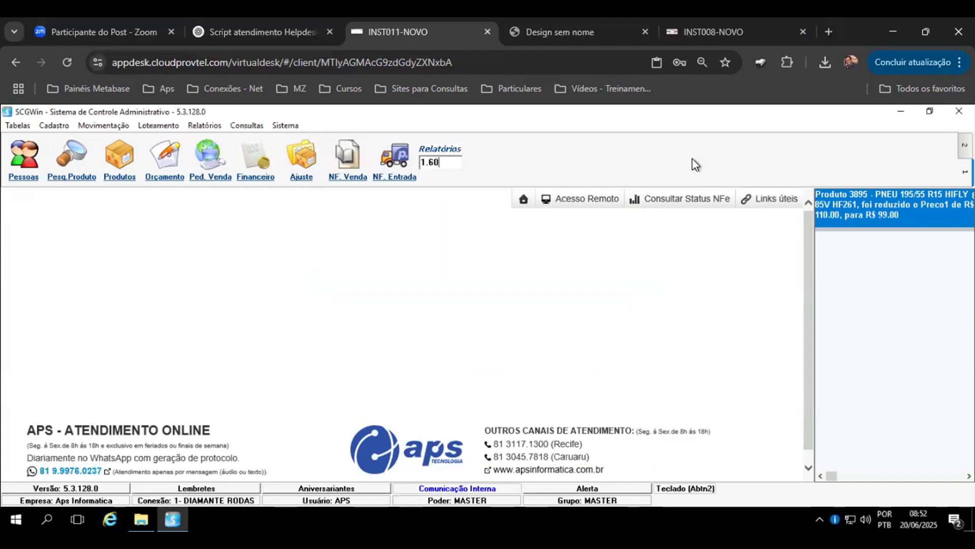
Step: Switch to the INST008-NOVO session and launch IBExpert from the APS Utilitarios IBExpert SFX folder
click(699, 35)
click(955, 227)
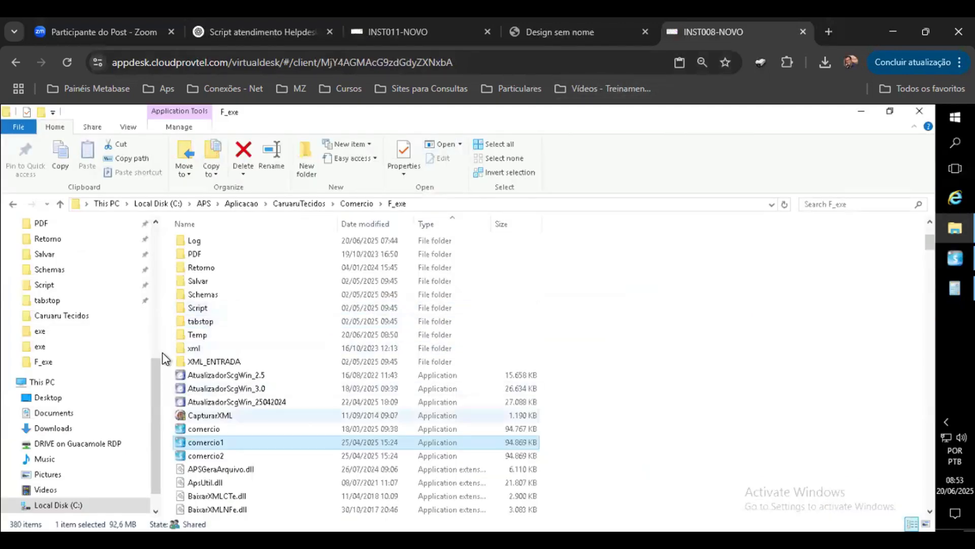
click(240, 204)
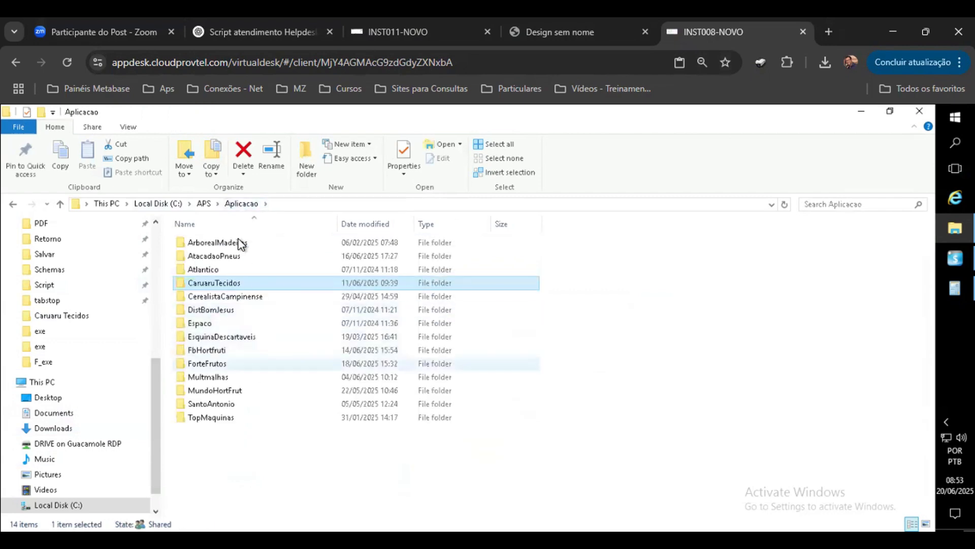
click(239, 204)
click(205, 202)
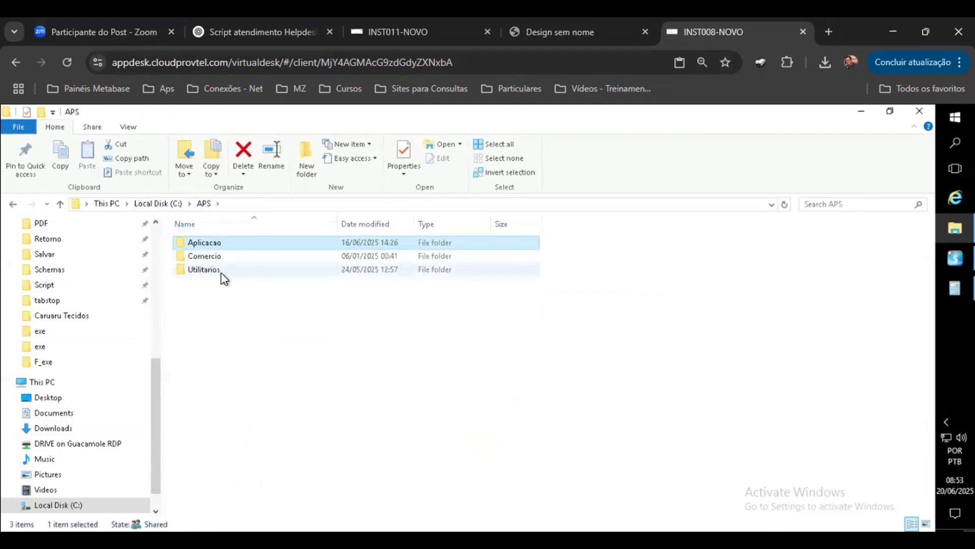
double_click(218, 270)
double_click(223, 297)
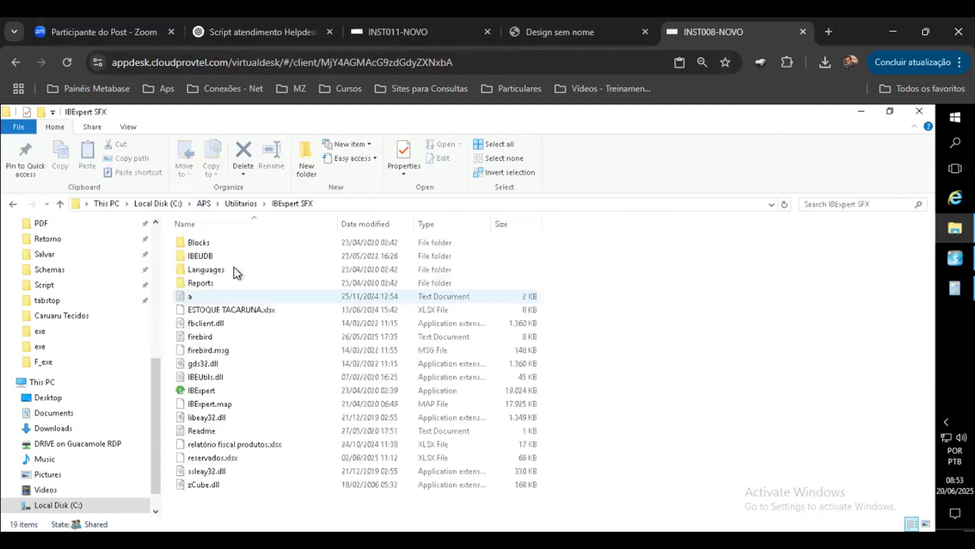
double_click(202, 390)
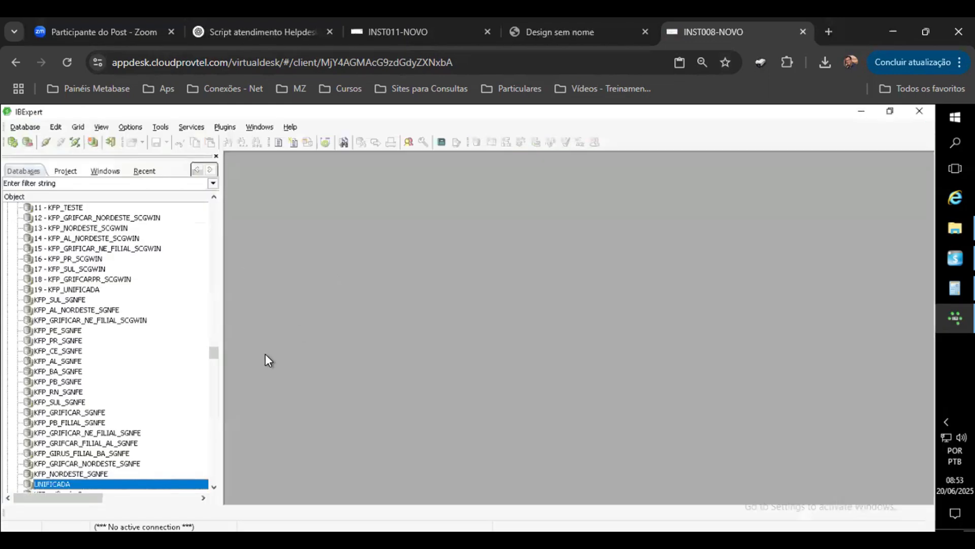
Step: Expand the DIAMANTE group in the database tree and connect to the diamante.comercio database
scroll(105, 297, up, 9)
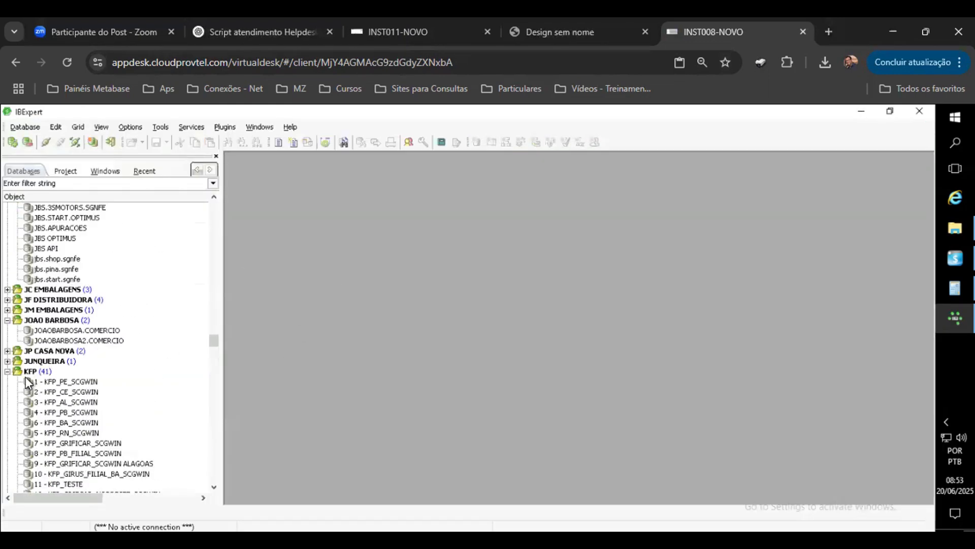
click(8, 371)
click(73, 341)
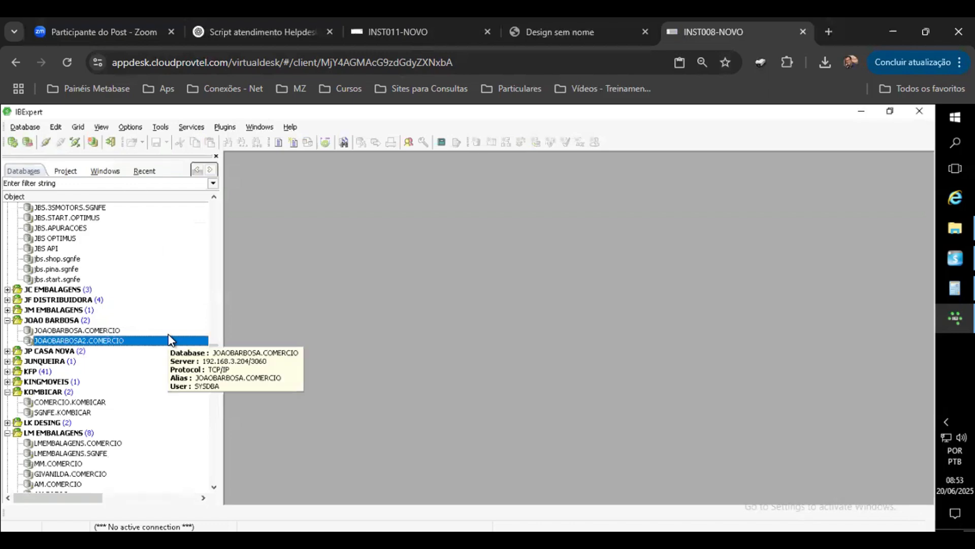
key(d)
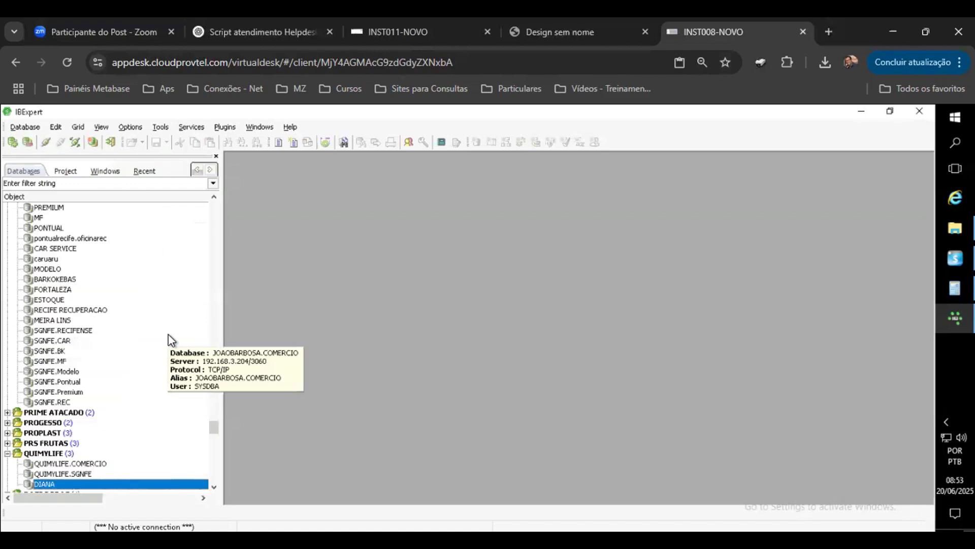
click(68, 300)
key(d)
key(d)
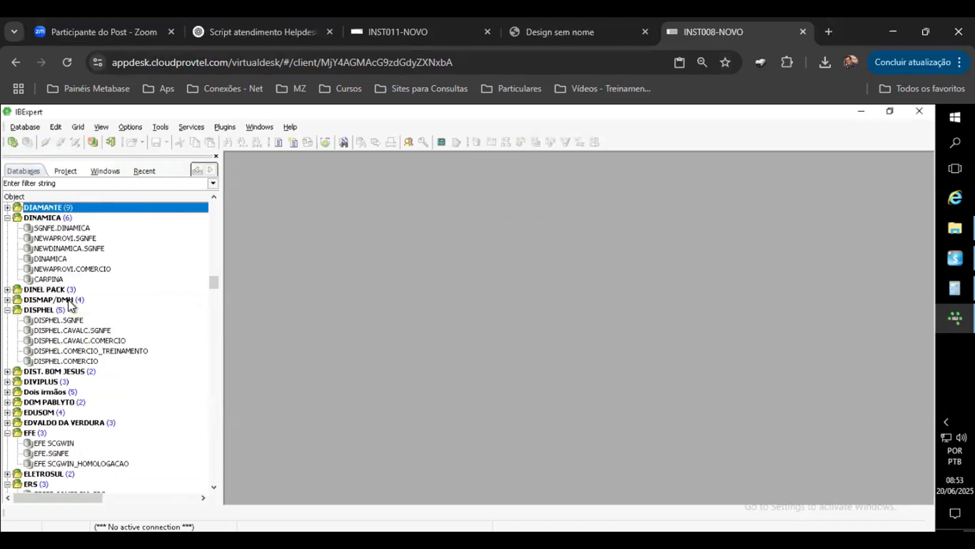
click(7, 208)
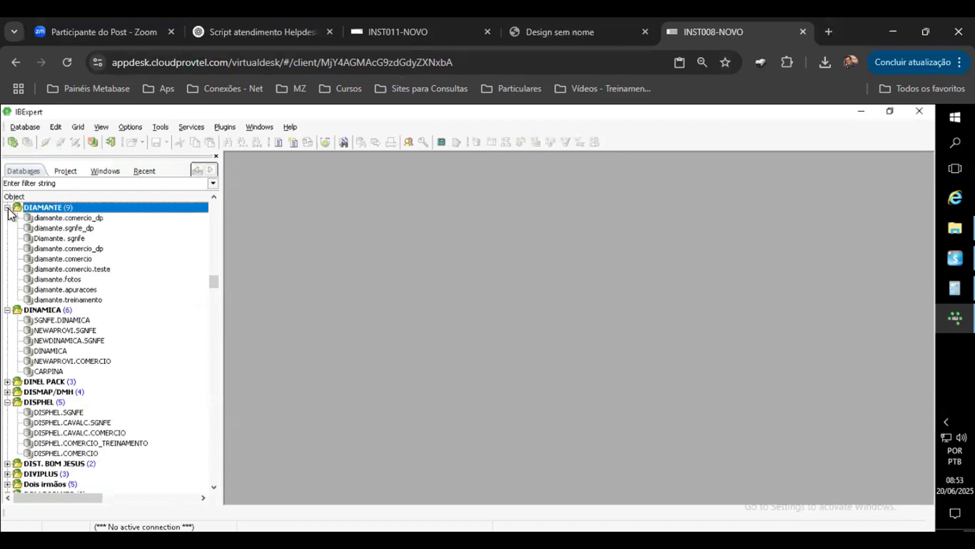
click(77, 269)
click(76, 259)
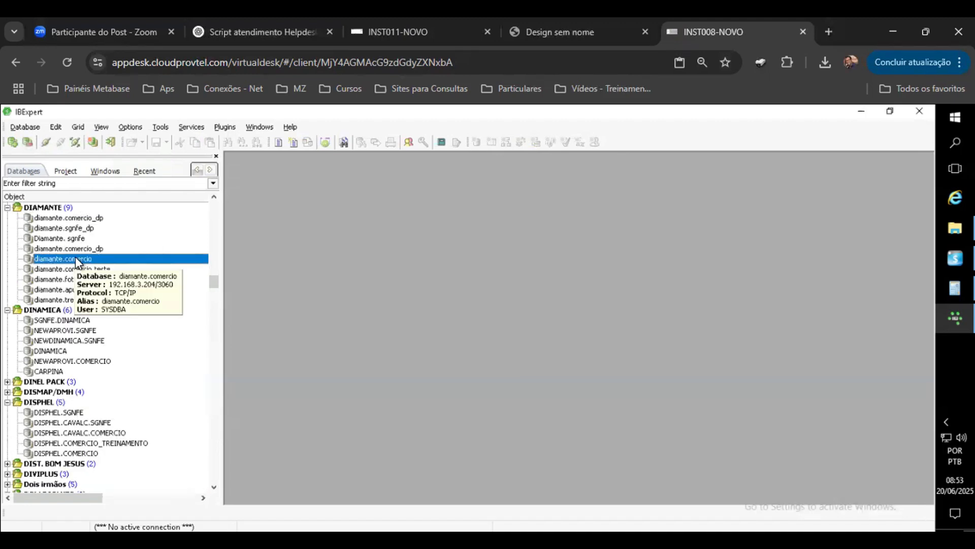
double_click(75, 258)
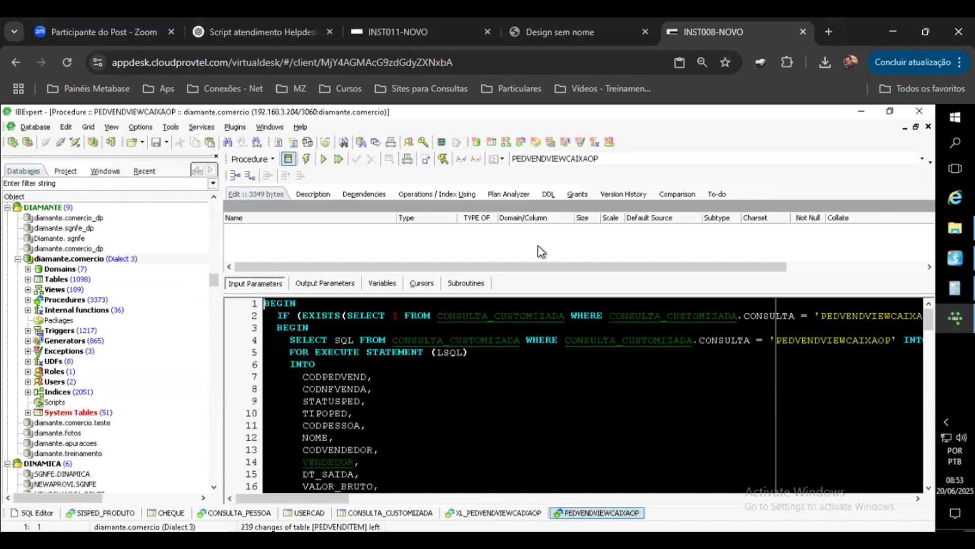
Step: Begin a stp_ entry on a new line of the SQL Editor, then disconnect the diamante.comercio database
click(35, 512)
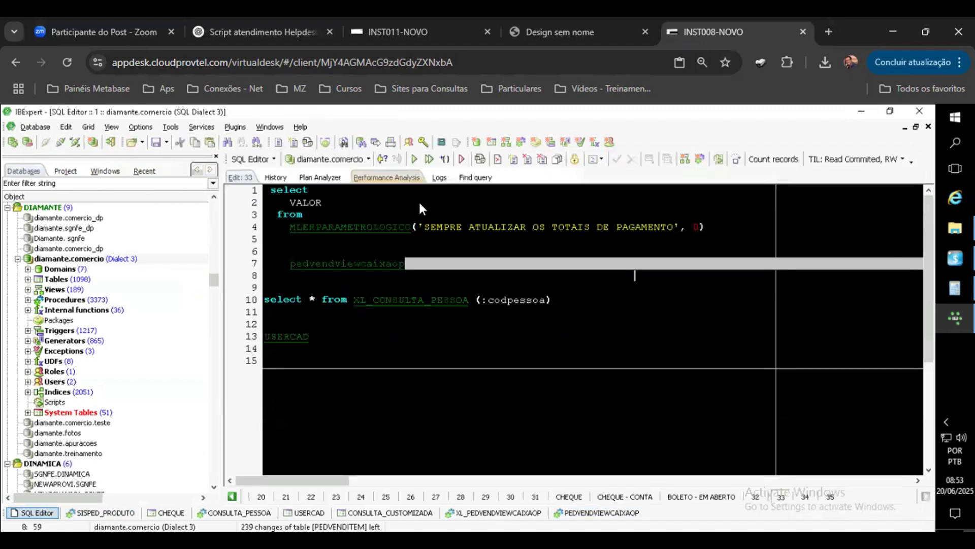
click(312, 338)
key(Return)
key(Return)
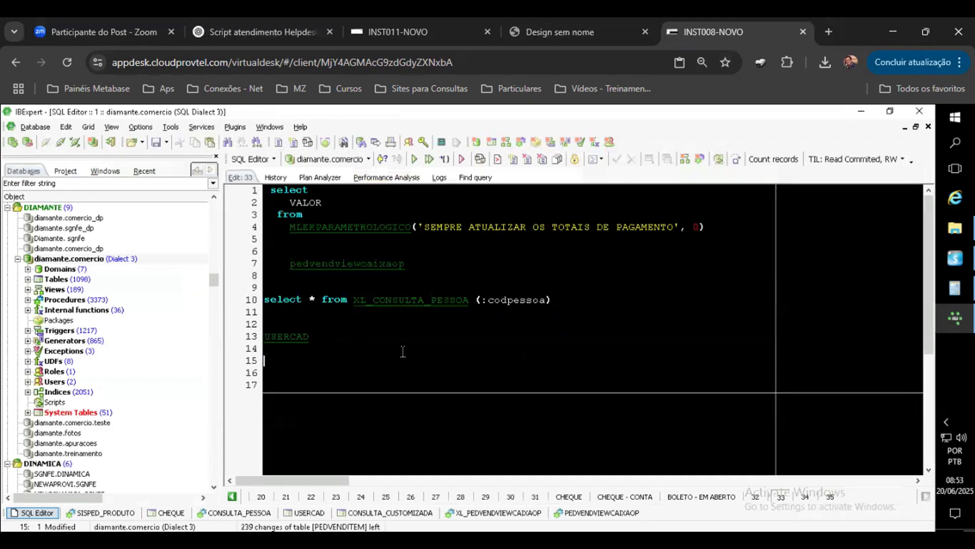
text(stp_)
click(124, 259)
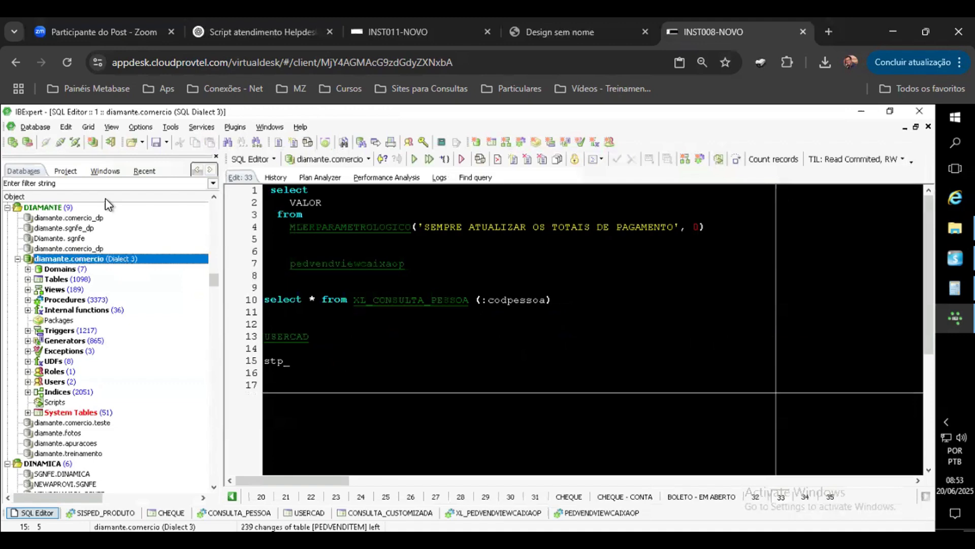
click(59, 142)
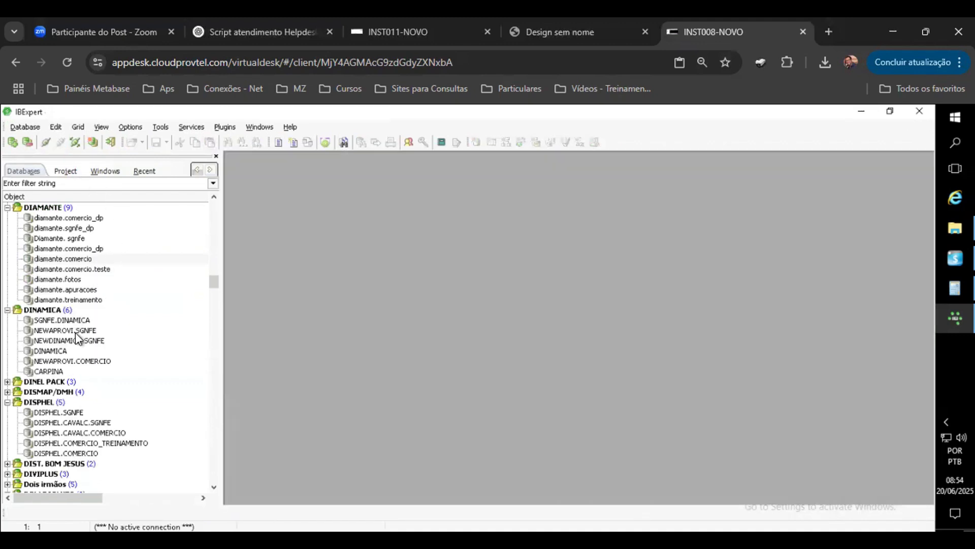
Step: Locate the BR DISTRIBUIDORA group in the database tree and connect to BRDISTRIBUIDORA.COMERCIO
click(105, 334)
key(p)
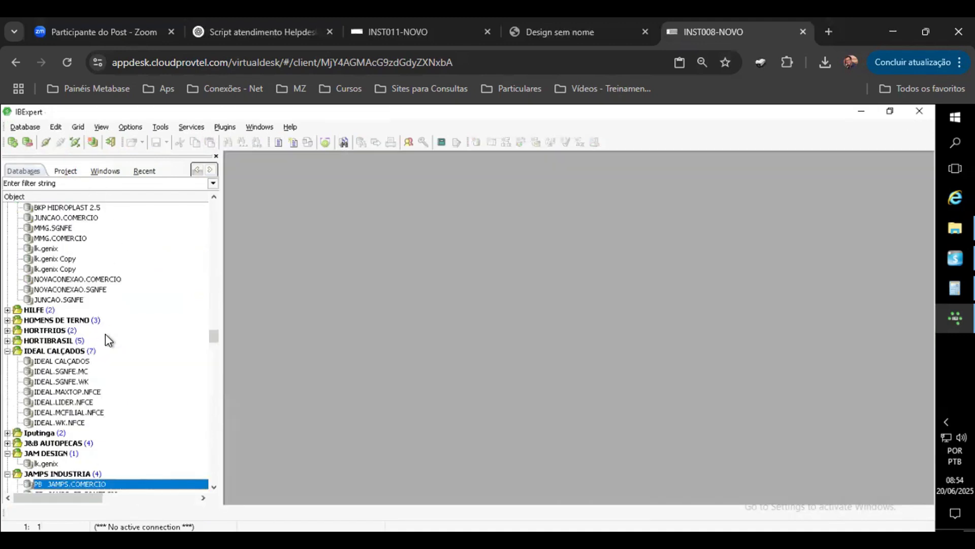
scroll(117, 328, down, 7)
click(98, 372)
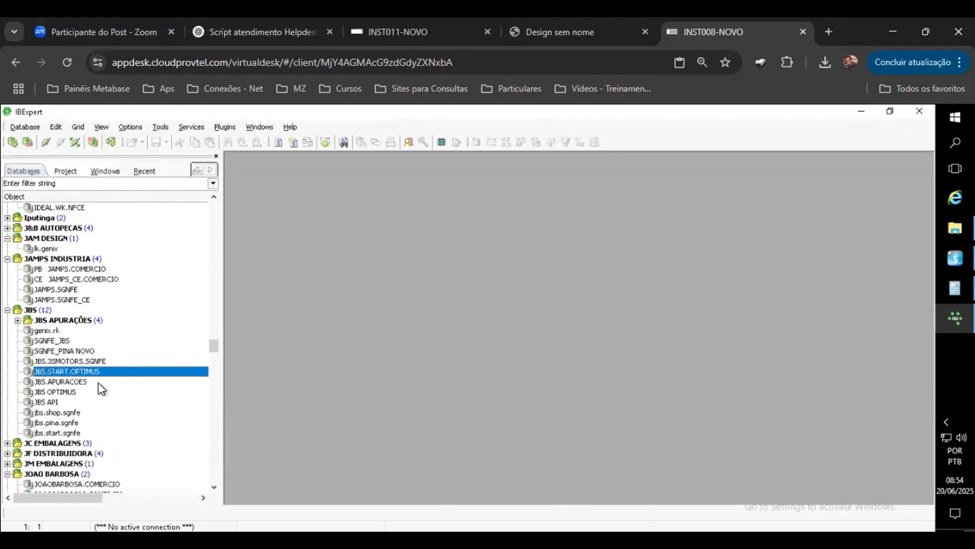
key(p)
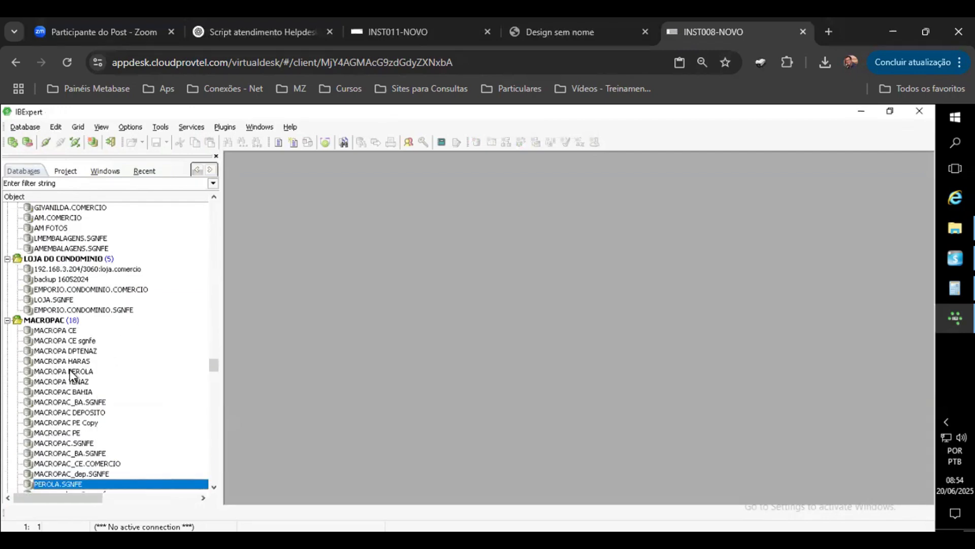
click(131, 371)
key(b)
key(r)
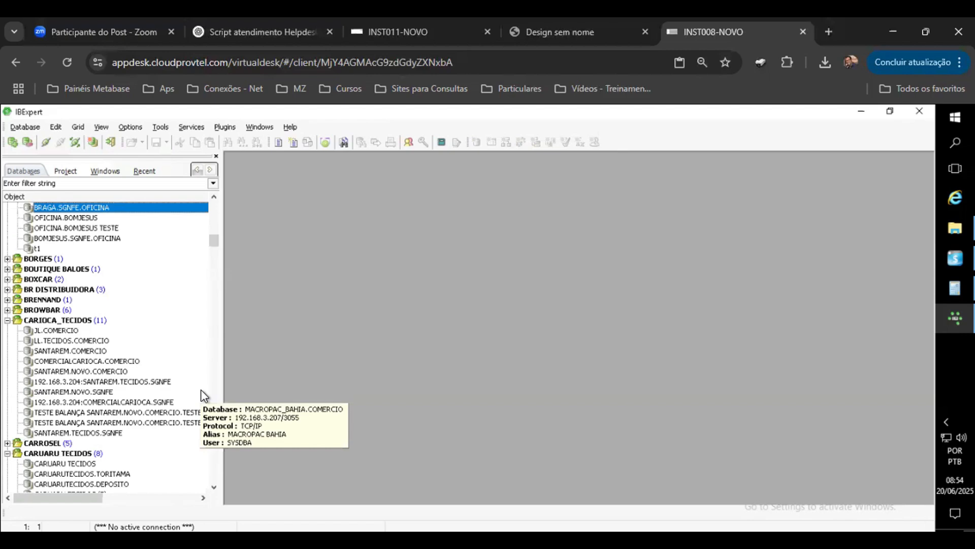
scroll(130, 325, up, 4)
click(55, 453)
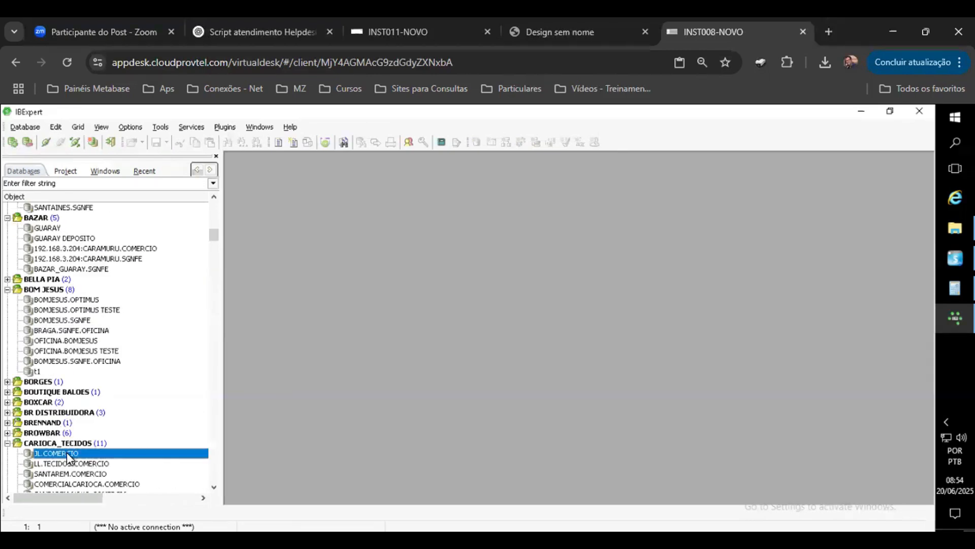
click(7, 412)
click(71, 422)
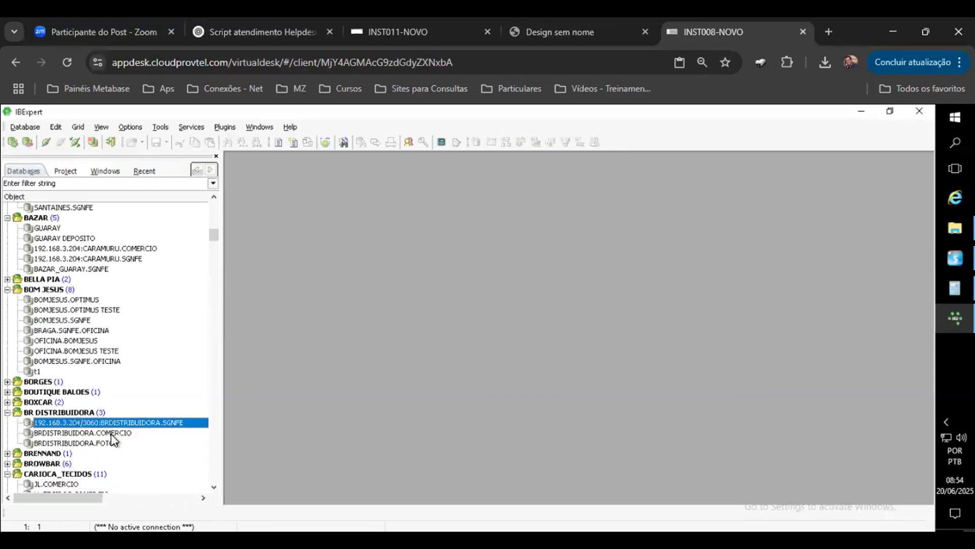
click(115, 433)
double_click(124, 435)
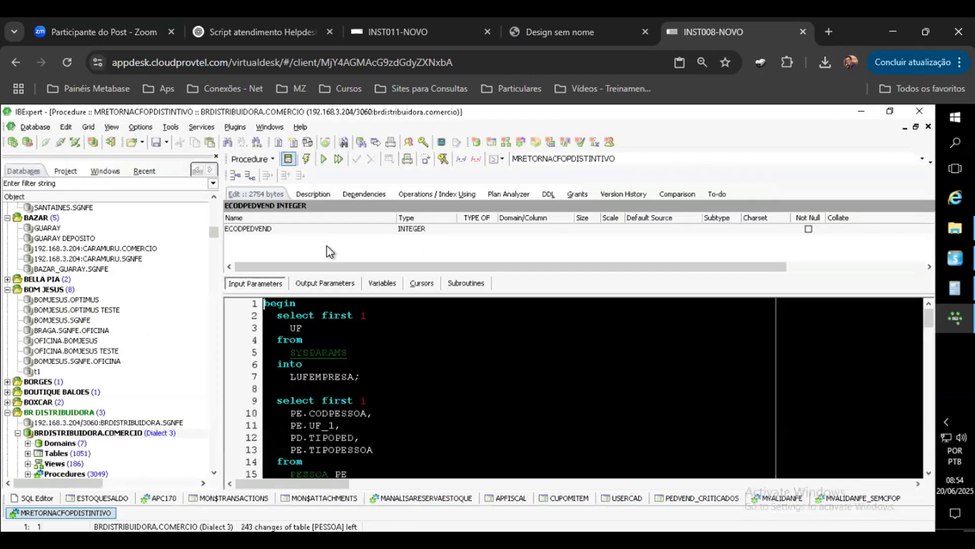
Step: In that database's SQL Editor, add a new line and type stp_mkp to list the markup procedures
click(57, 500)
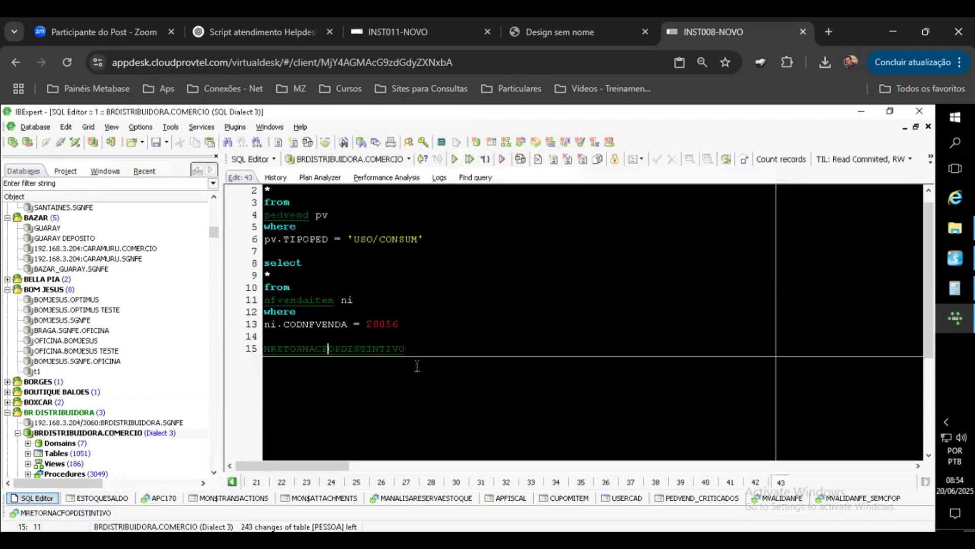
key(Return)
key(Return)
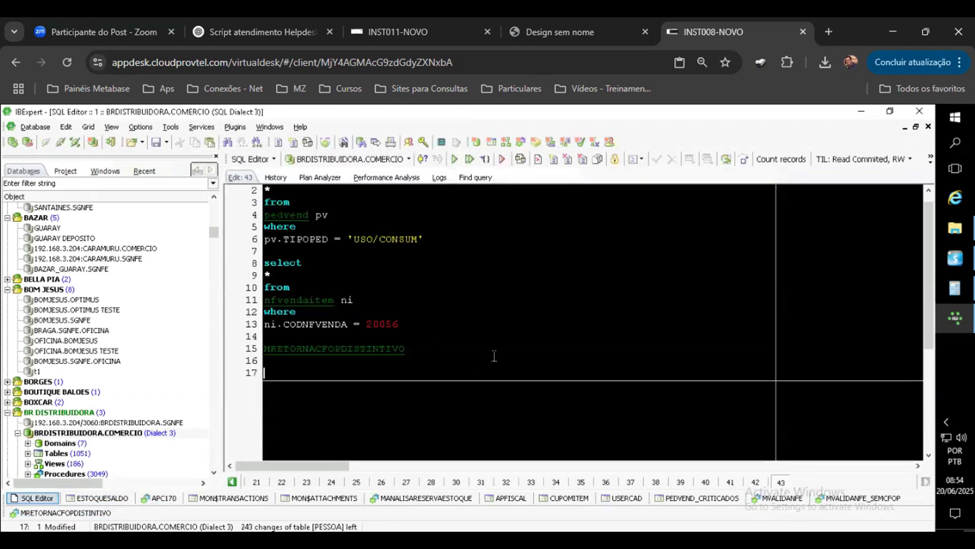
text(stP_mkp)
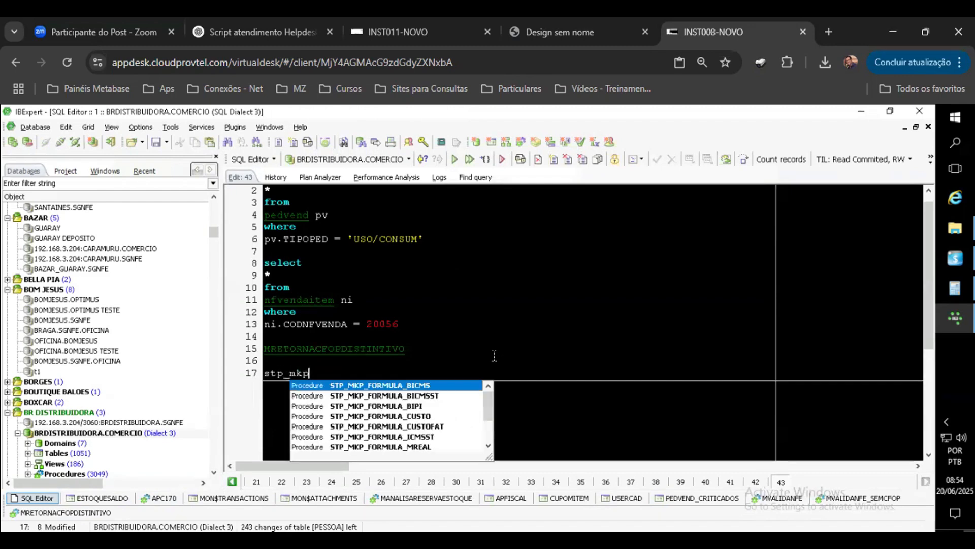
Step: Select all the STP_MKP_FORMULA procedures in the autocomplete list and insert them into the editor
key(shift+Down)
key(shift+Down)
key(shift+Down)
key(shift+Down)
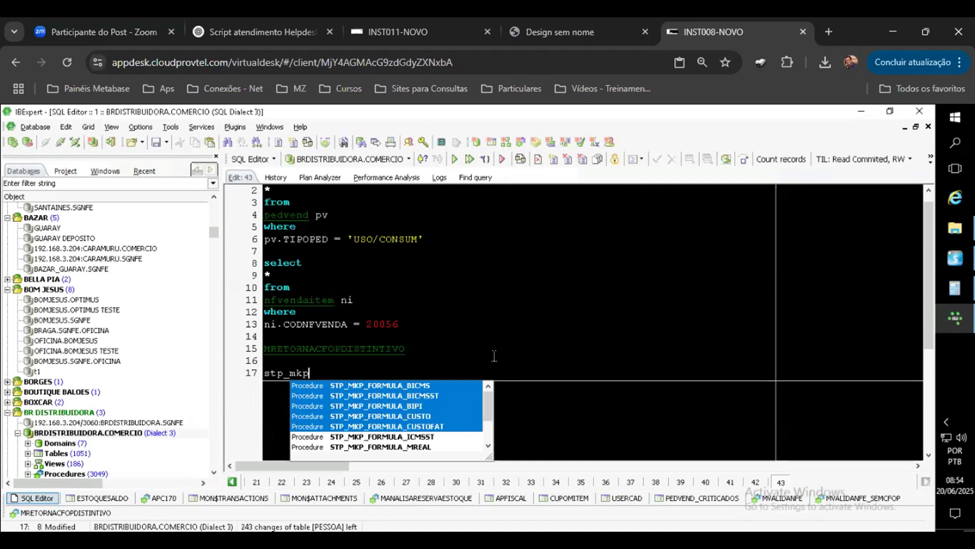
key(shift+Down)
key(shift+Down)
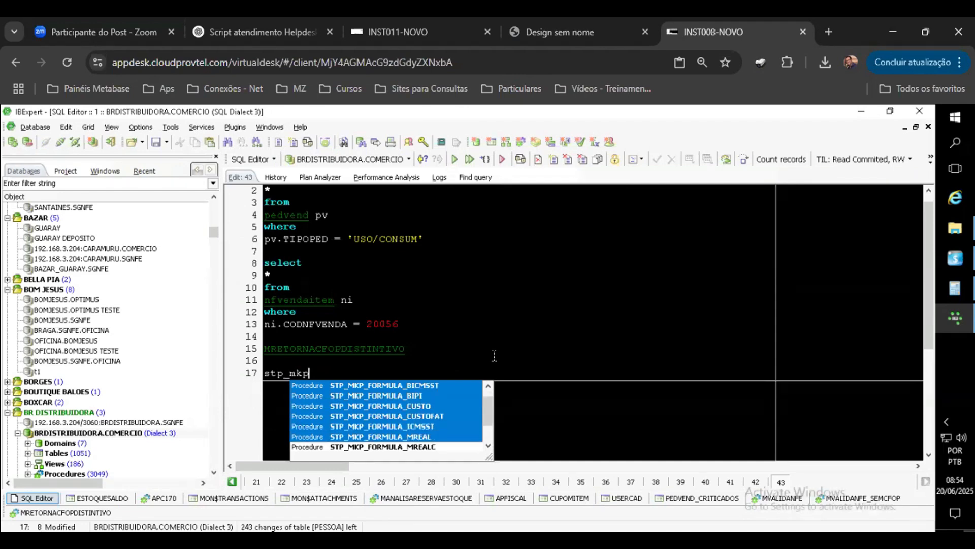
key(shift+Down)
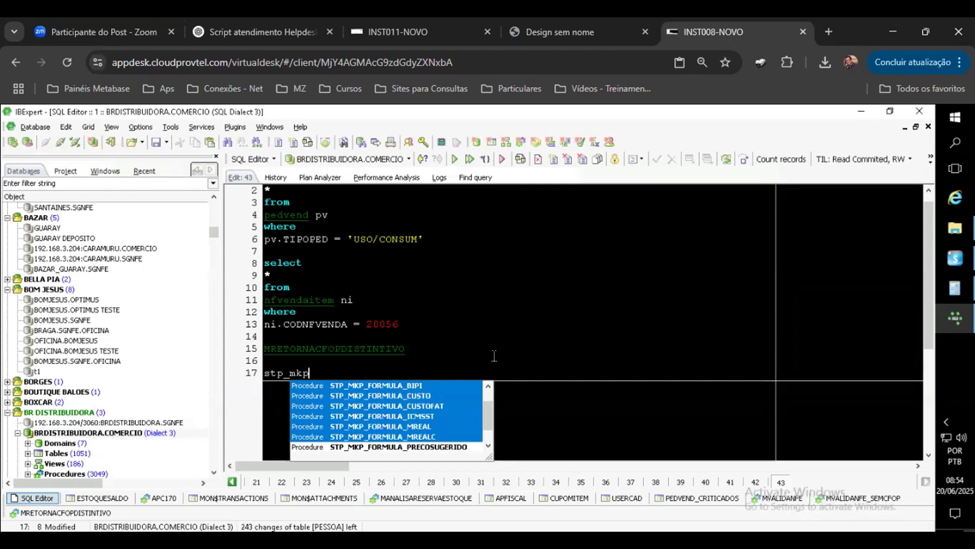
key(shift+Down)
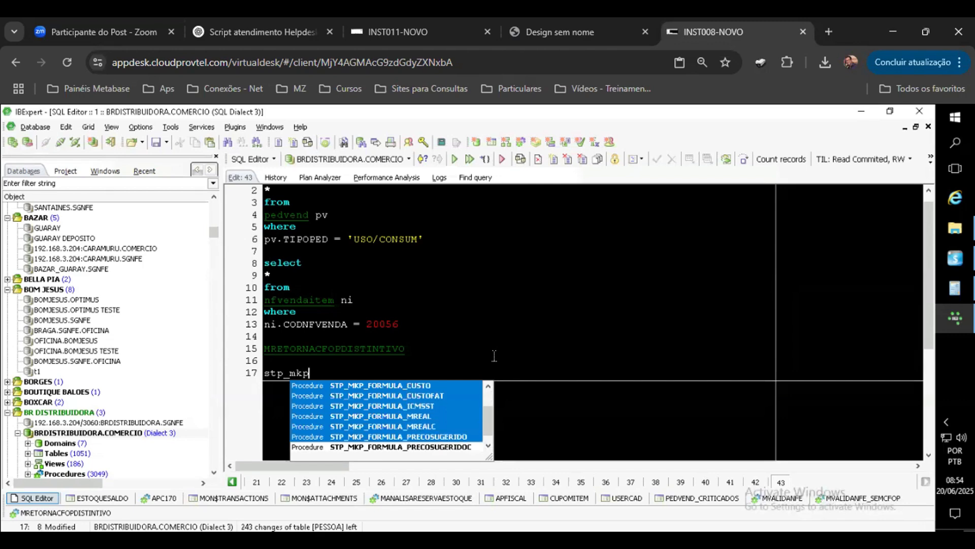
key(shift+Down)
key(Return)
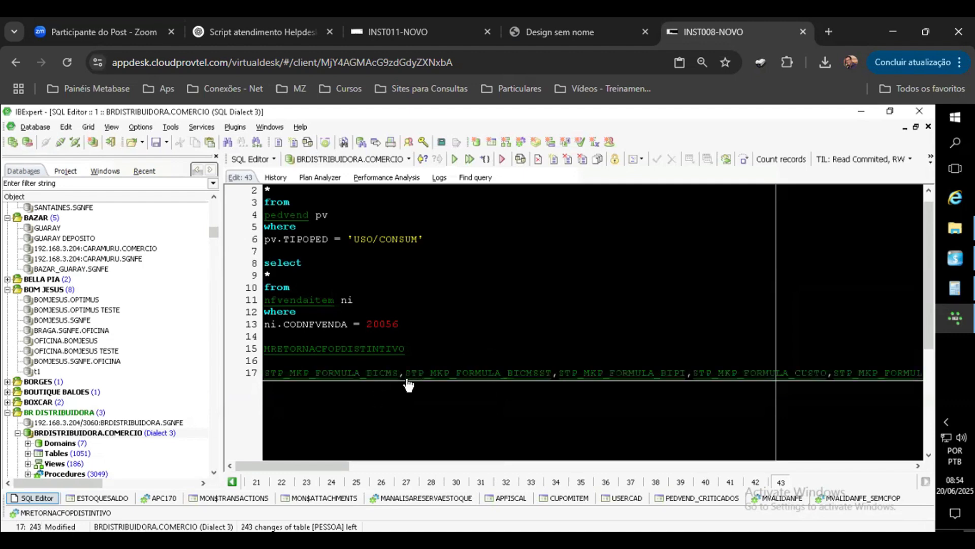
Step: Split the inserted procedure names so each STP_MKP_FORMULA procedure sits on its own line
click(407, 380)
key(Return)
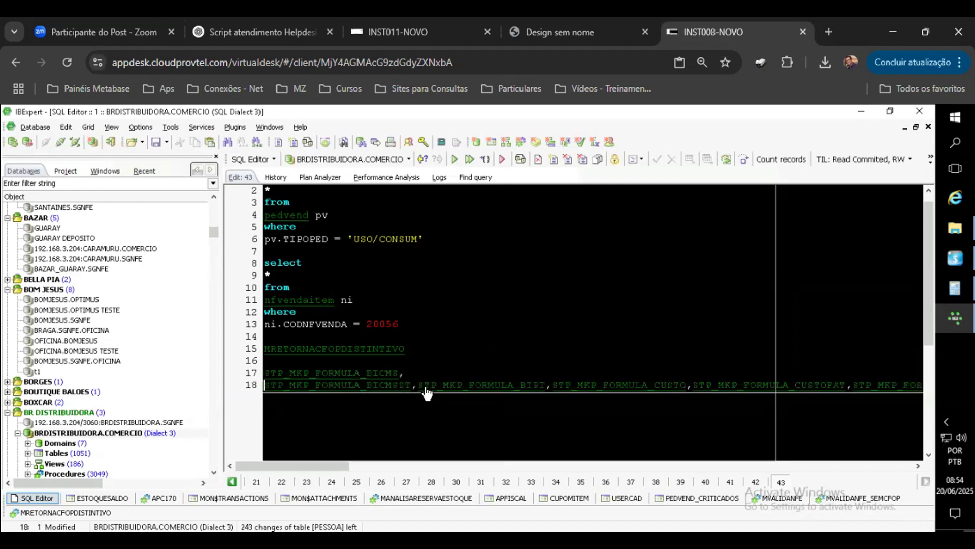
click(416, 386)
key(Return)
click(399, 401)
key(Return)
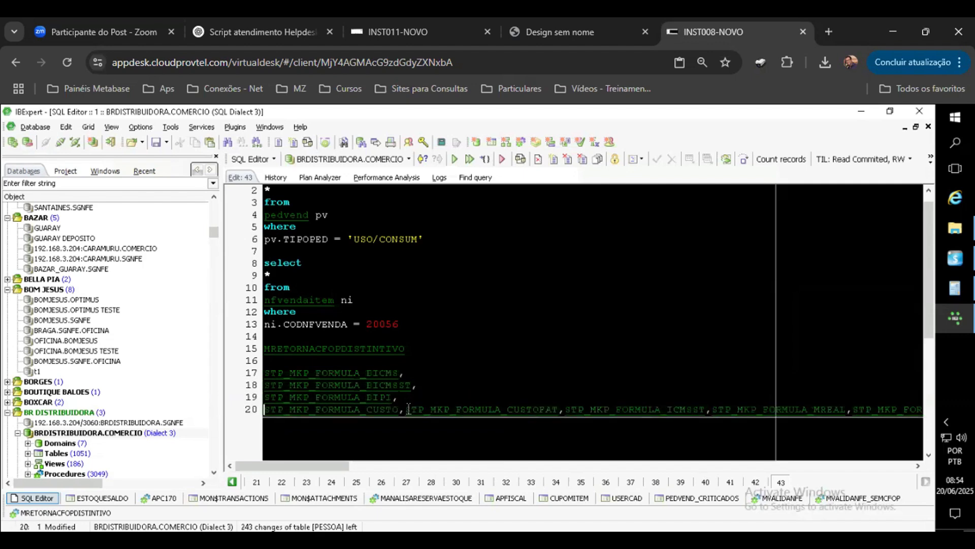
click(405, 411)
key(Return)
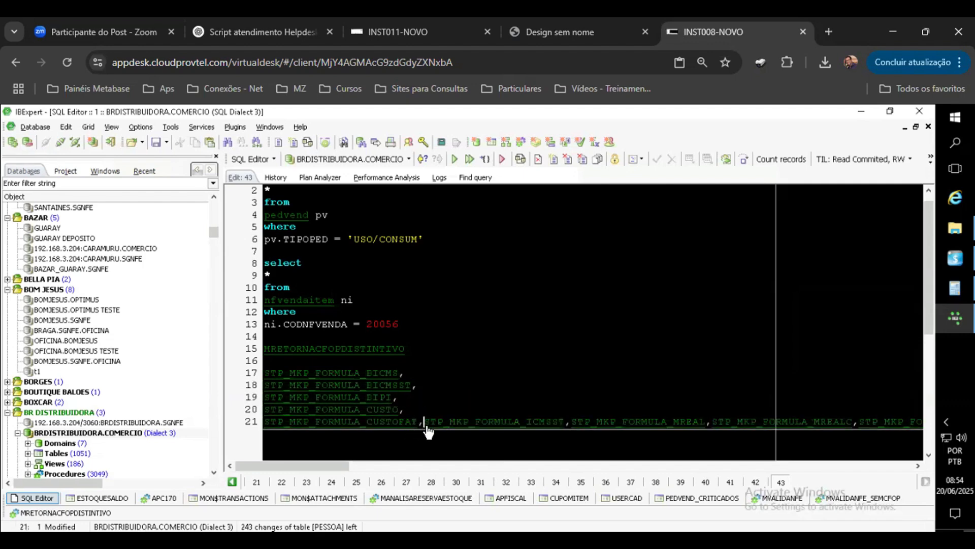
click(422, 422)
key(Return)
click(410, 433)
key(Return)
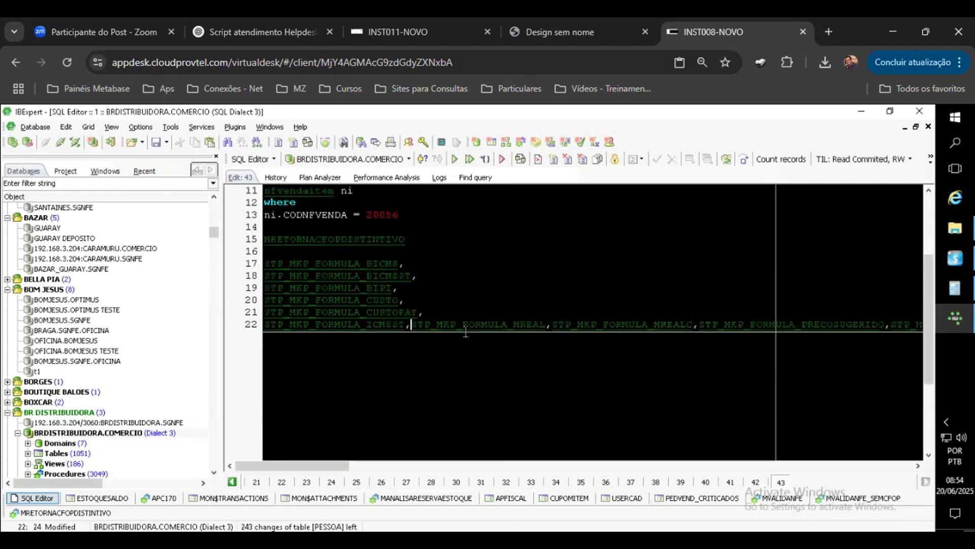
click(407, 339)
key(Return)
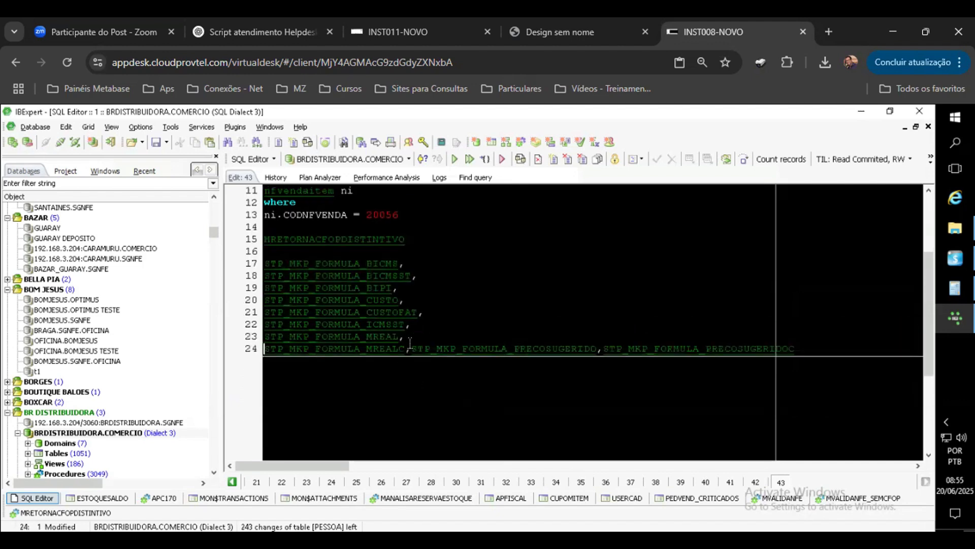
click(411, 350)
key(Return)
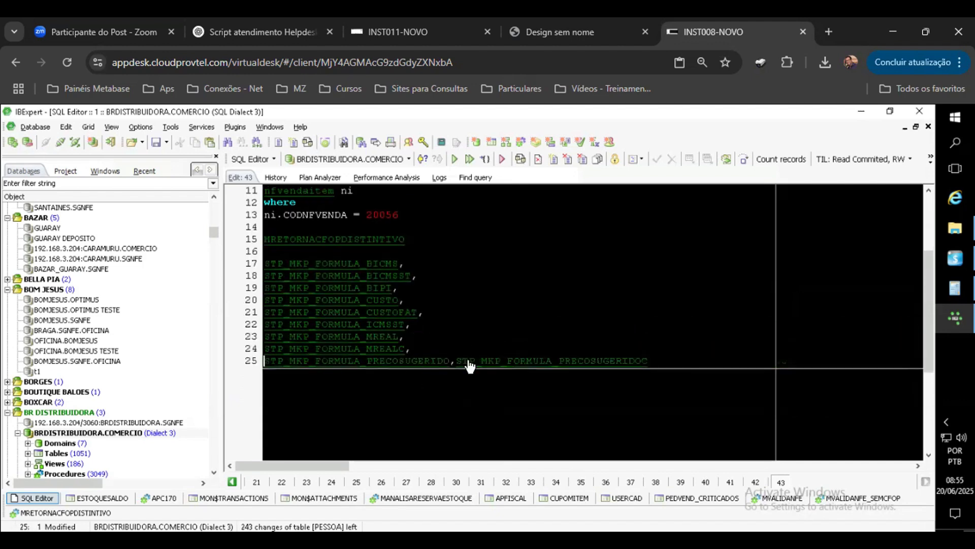
click(454, 362)
key(Return)
key(End)
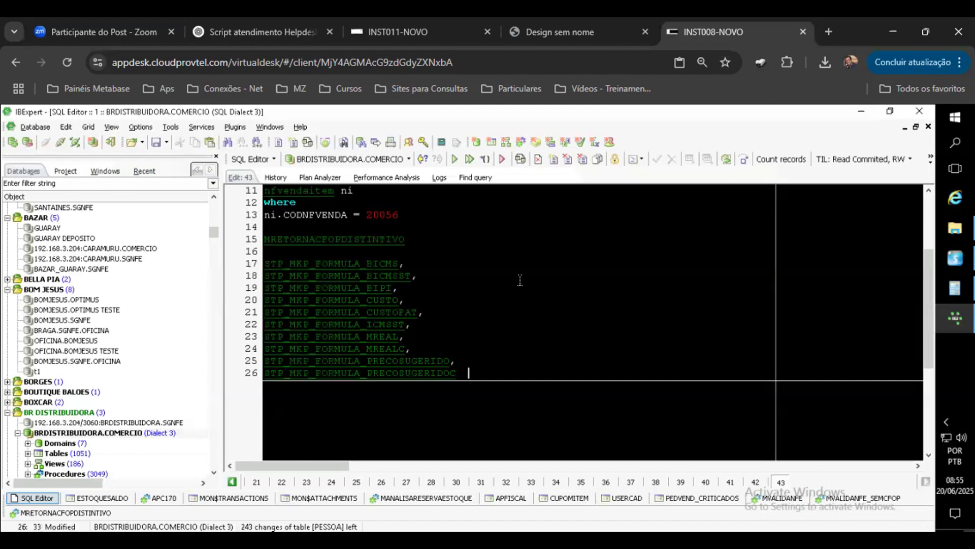
Step: Open the STP_MKP_FORMULA_CUSTOFAT procedure and read through its full source code
click(405, 314)
ctrl+click(406, 314)
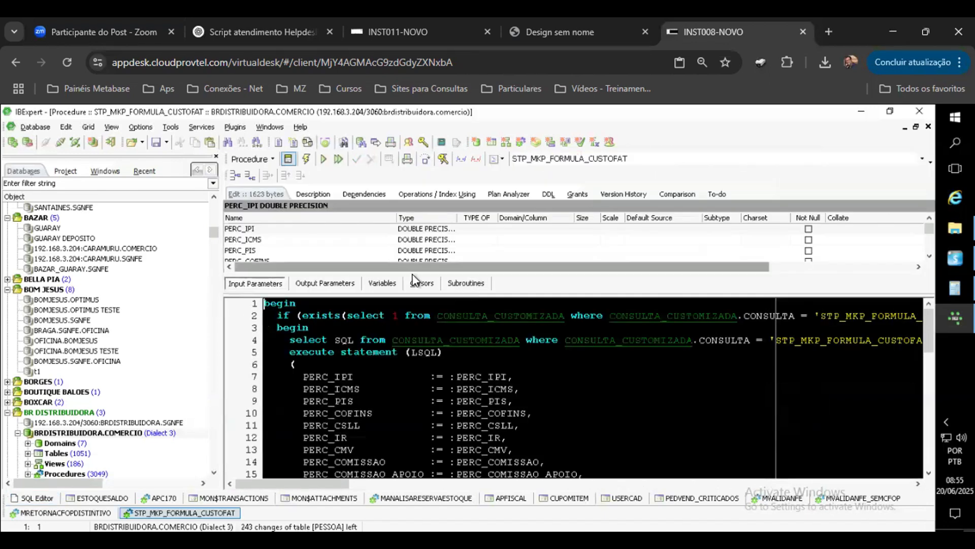
click(288, 159)
click(609, 275)
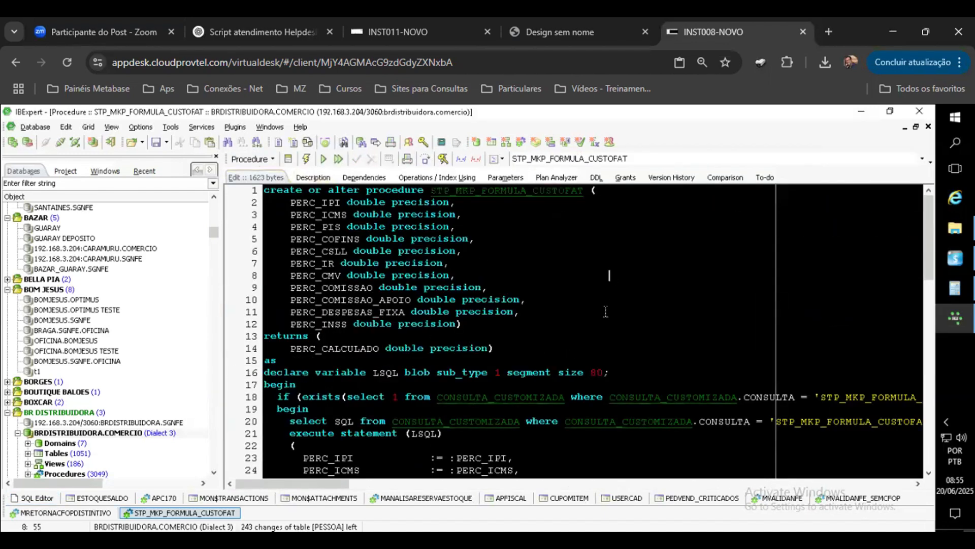
scroll(625, 295, down, 3)
scroll(626, 296, down, 2)
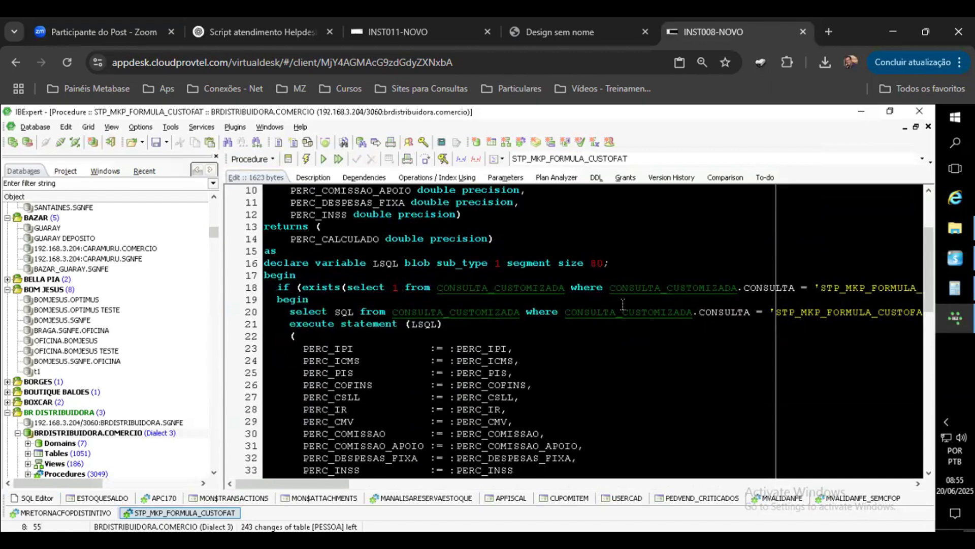
Step: Open the CONSULTA_CUSTOMIZADA table referenced in the procedure and show its data records
click(520, 289)
ctrl+click(520, 290)
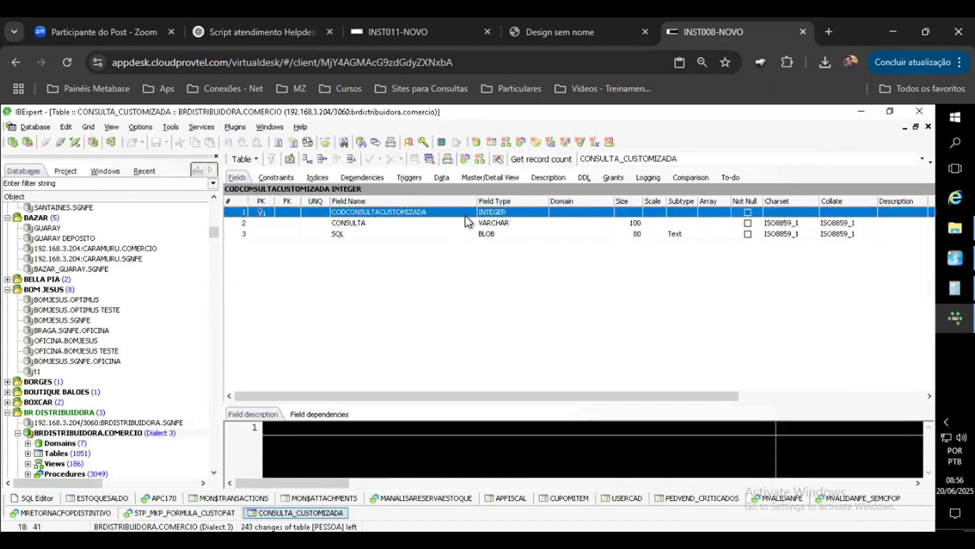
click(439, 177)
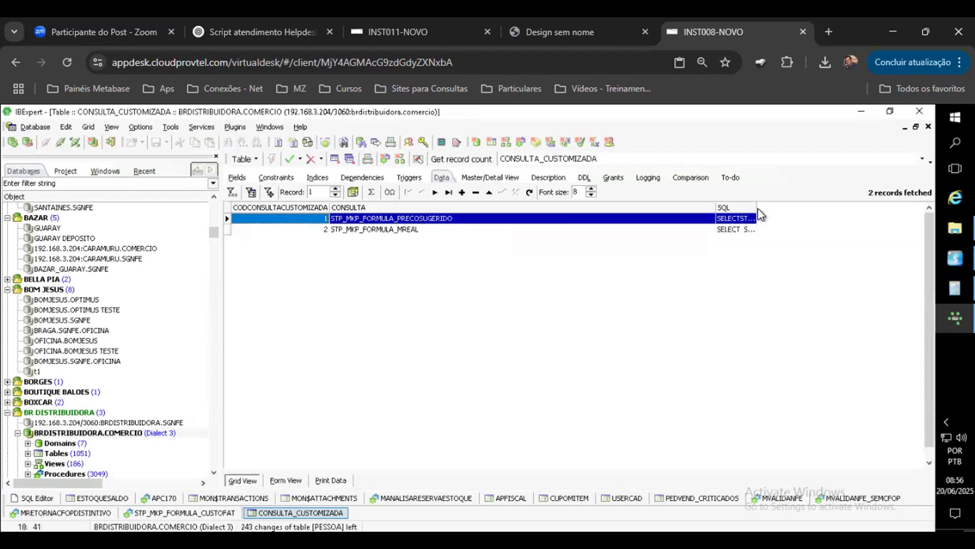
Step: Widen the SQL column and open the STP_MKP_FORMULA_PRECOSUGERIDO record's SQL in the blob editor
drag(760, 208, 836, 207)
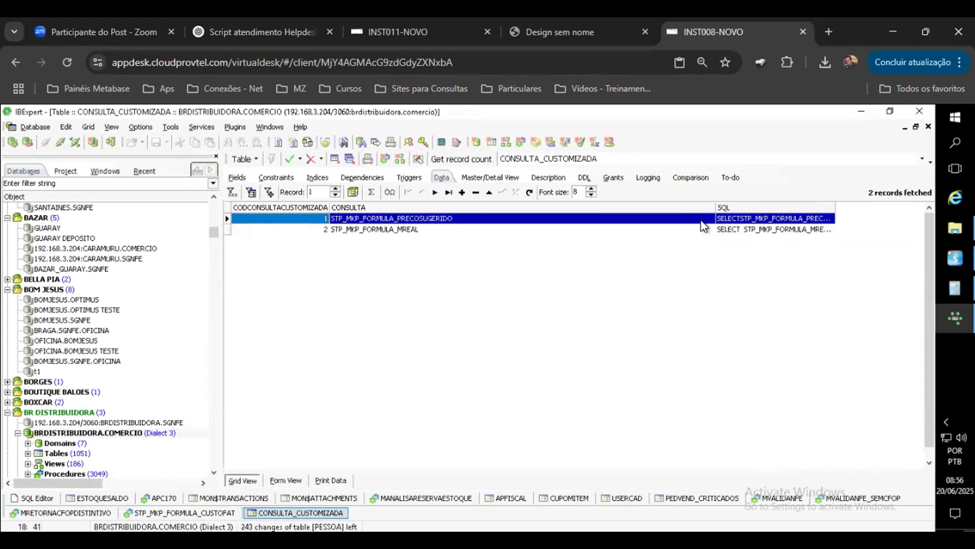
drag(714, 213, 507, 213)
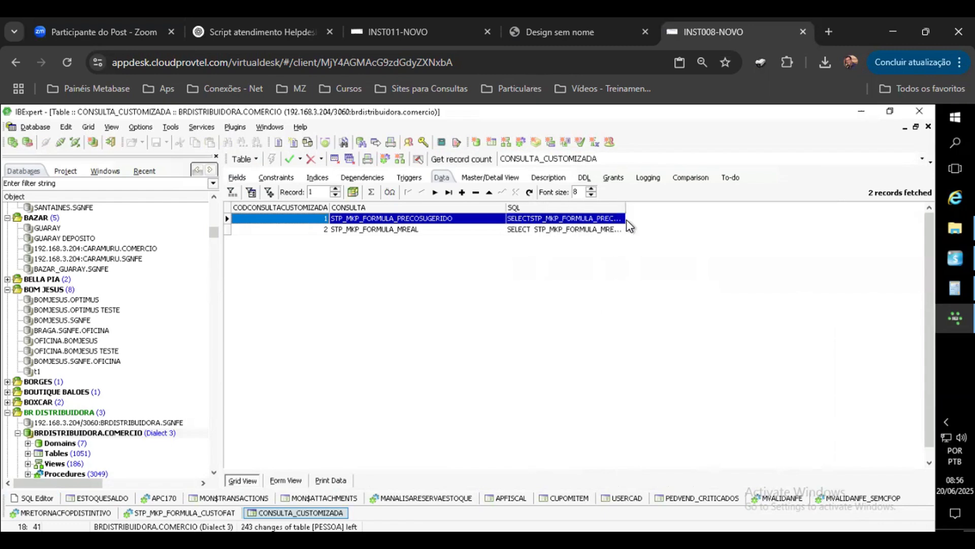
drag(626, 212, 748, 209)
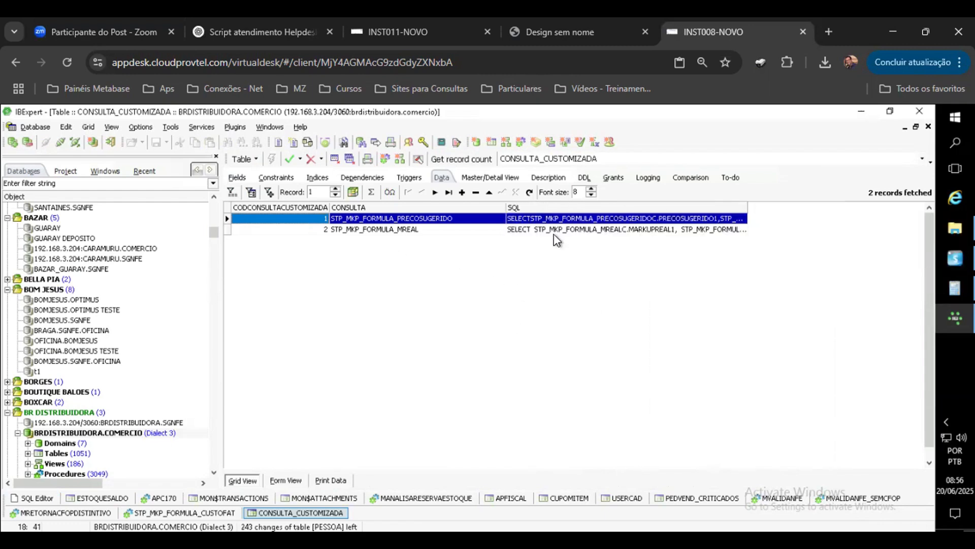
click(558, 218)
double_click(558, 216)
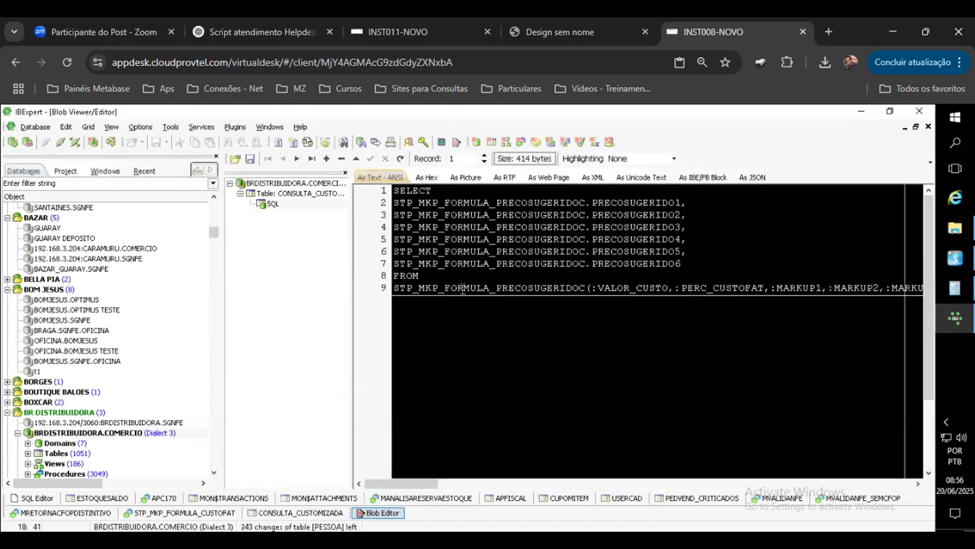
Step: Copy the STP_MKP_FORMULA_PRECOSUGERIDOC procedure name from the blob's SQL text
drag(588, 288, 393, 288)
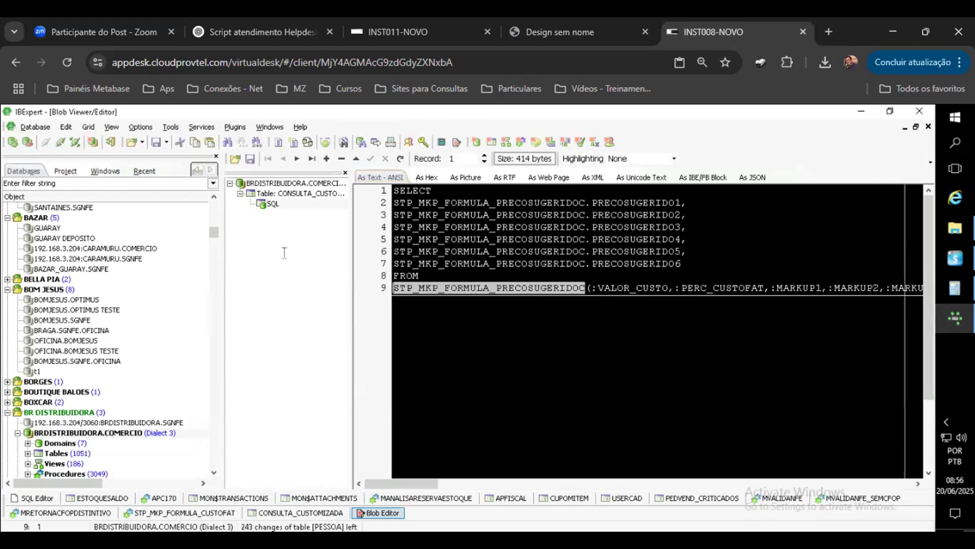
right_click(571, 289)
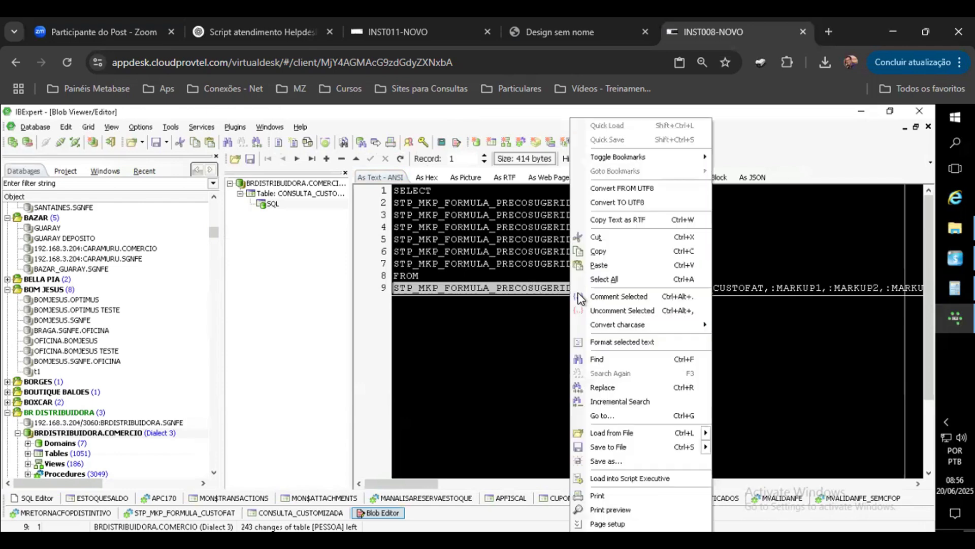
click(596, 255)
Step: Paste the procedure name on a new line at the end of the SQL Editor script
click(54, 498)
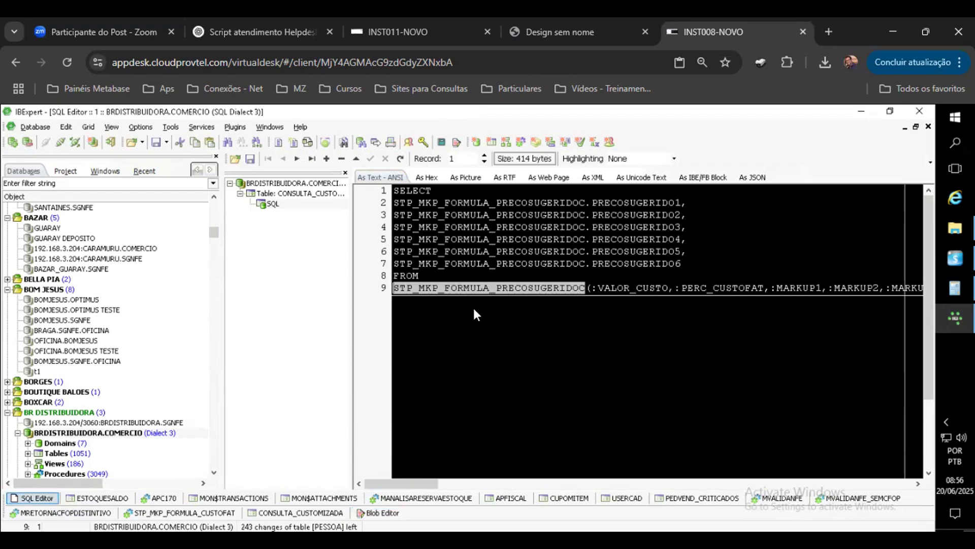
click(466, 378)
key(Return)
key(Return)
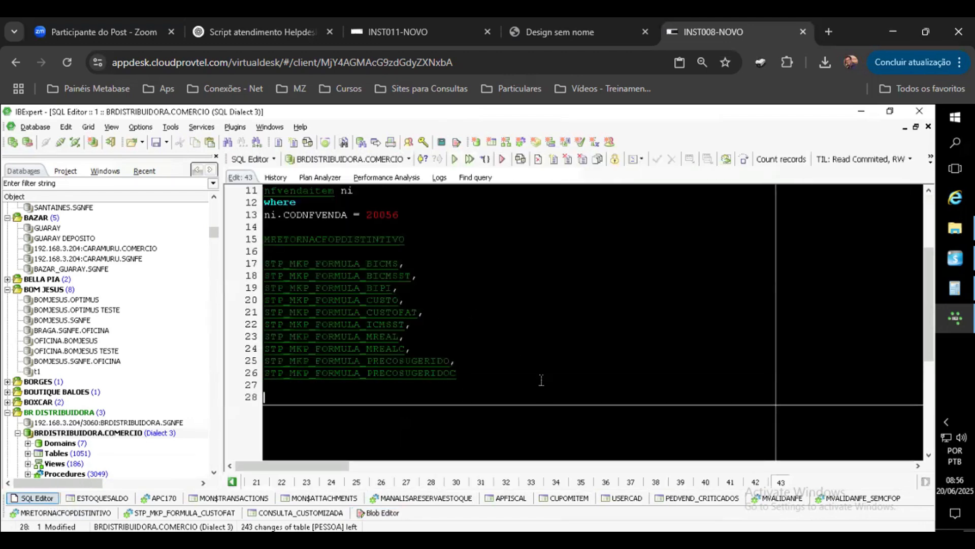
right_click(270, 393)
click(304, 265)
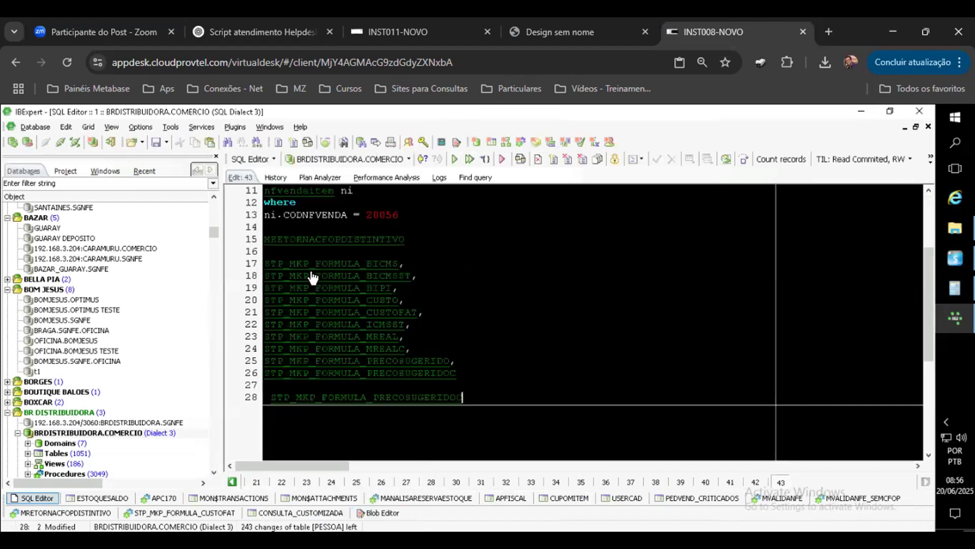
Step: Open the STP_MKP_FORMULA_PRECOSUGERIDOC procedure and read through its full source code
click(443, 399)
ctrl+click(432, 374)
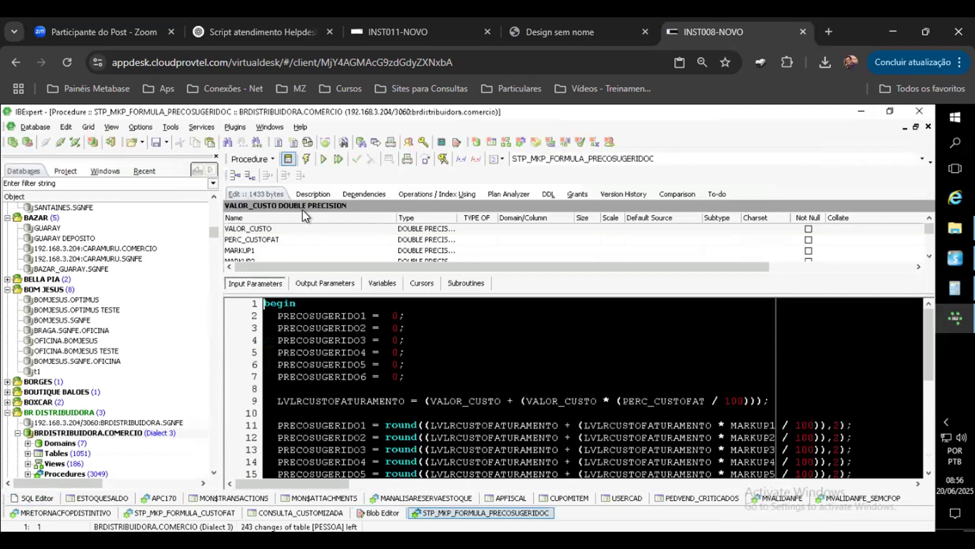
click(287, 159)
click(548, 313)
scroll(557, 359, down, 5)
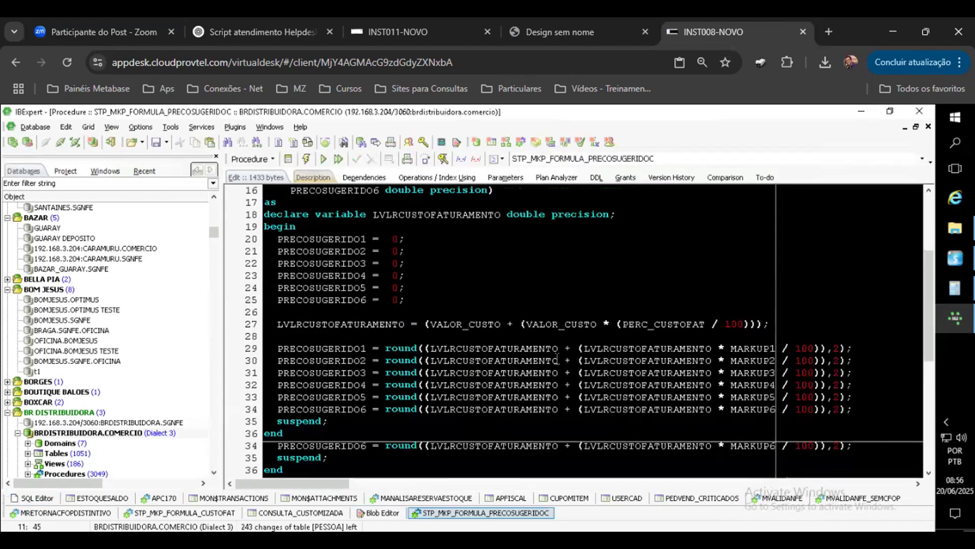
scroll(557, 359, up, 5)
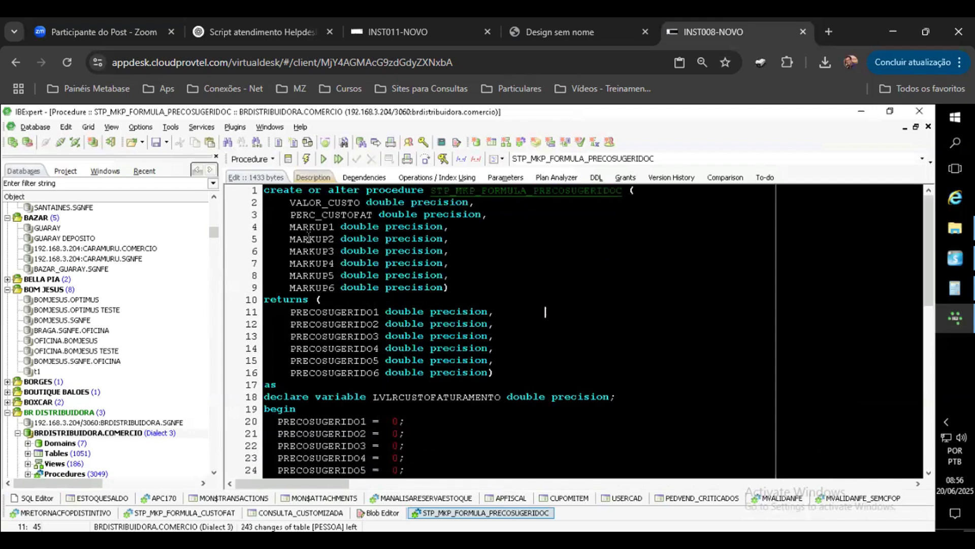
scroll(355, 325, down, 2)
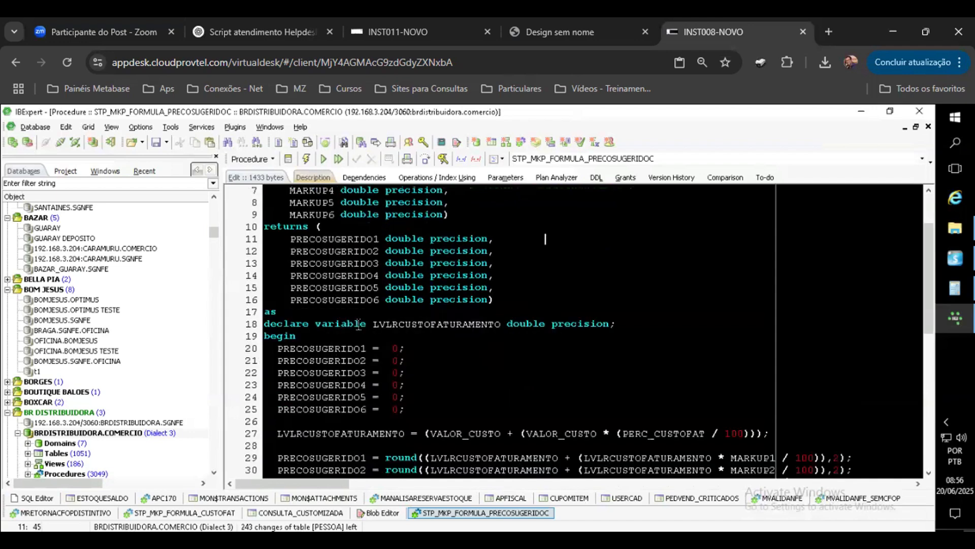
scroll(363, 325, down, 2)
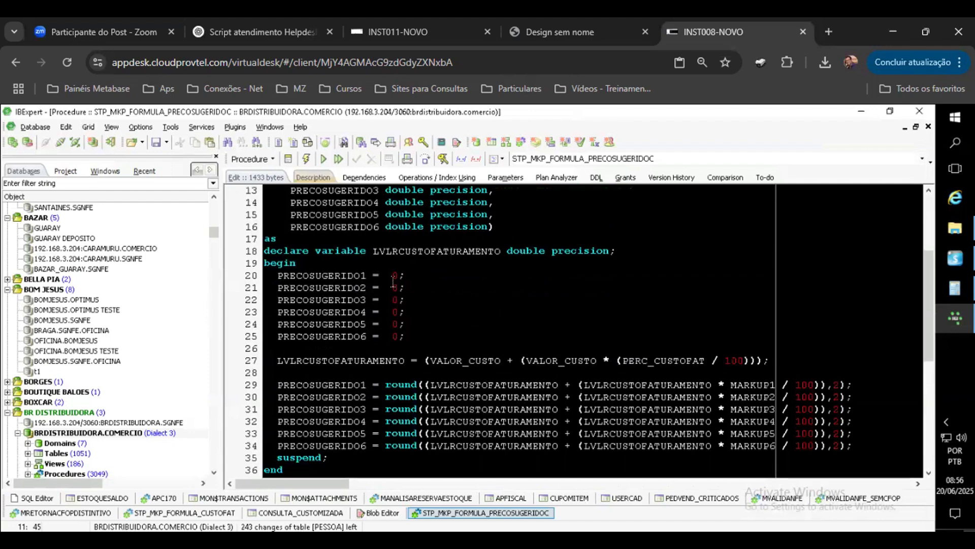
scroll(391, 277, down, 2)
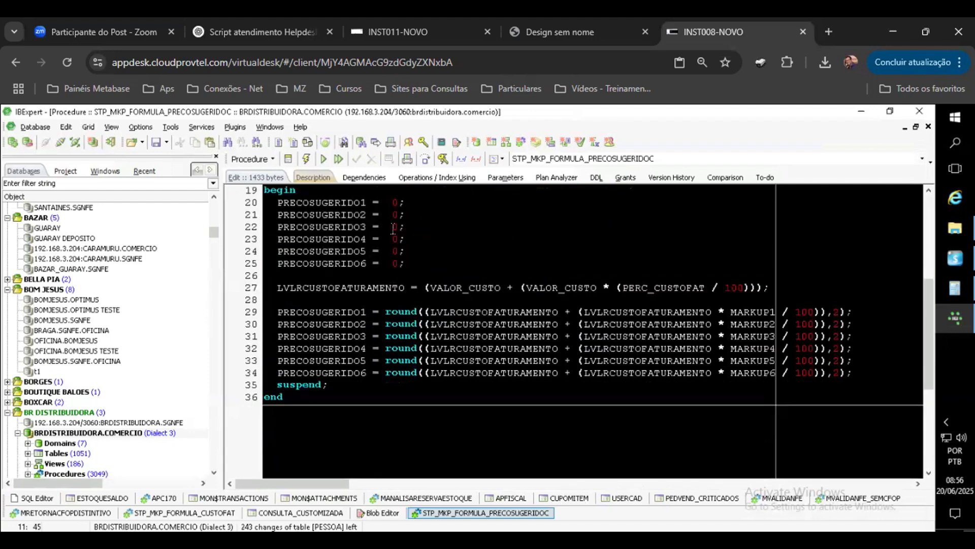
Step: Highlight the occurrences of LVLRCUSTOFATURAMENTO and VALOR_CUSTO to trace how the suggested prices are calculated
double_click(404, 287)
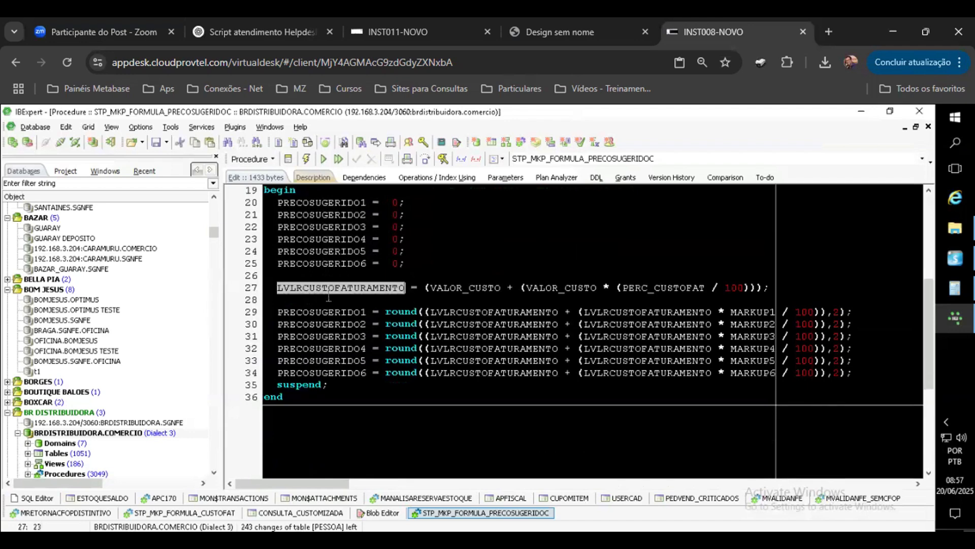
click(497, 287)
double_click(497, 287)
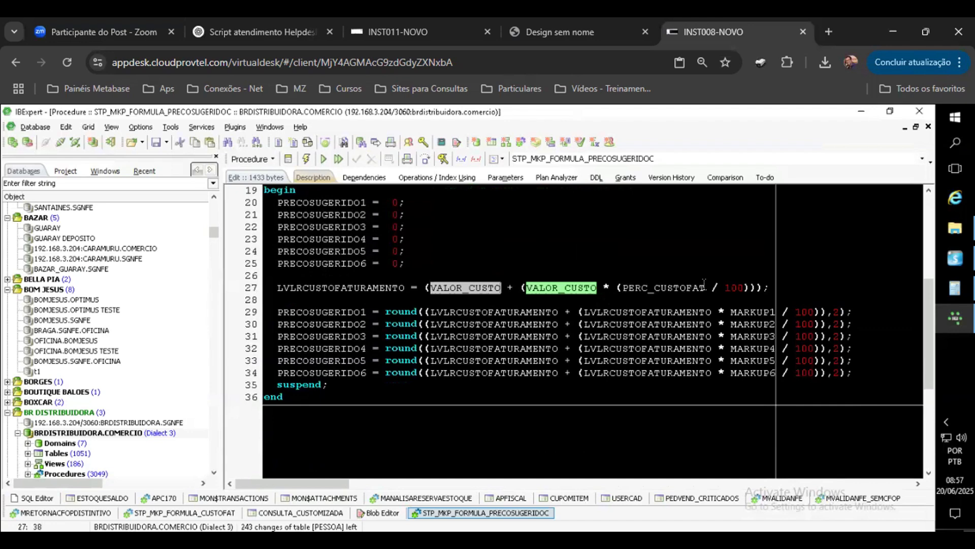
click(791, 287)
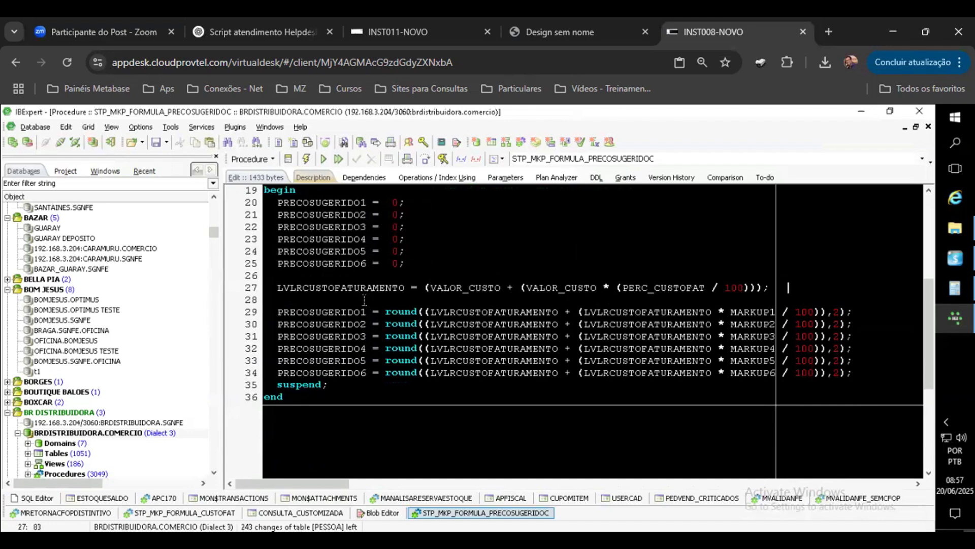
double_click(353, 287)
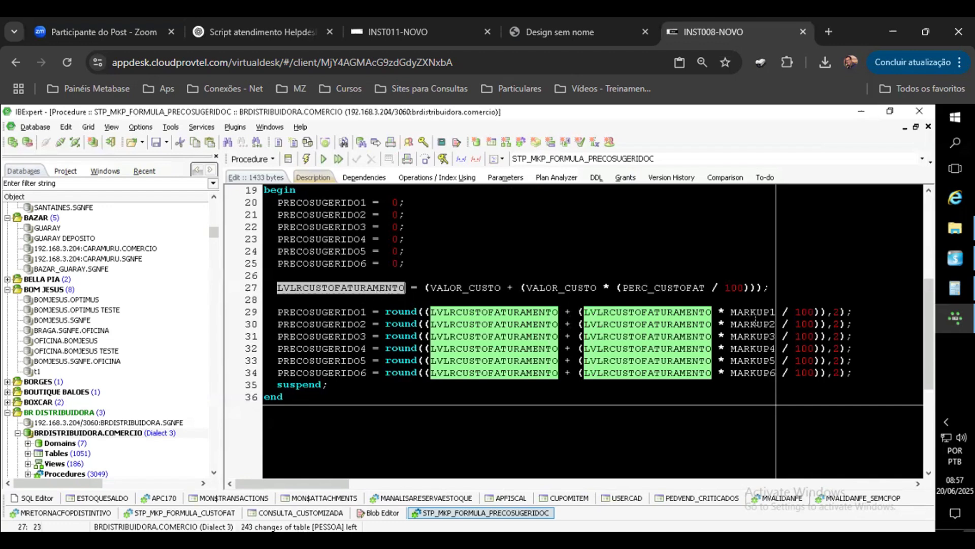
scroll(761, 349, up, 6)
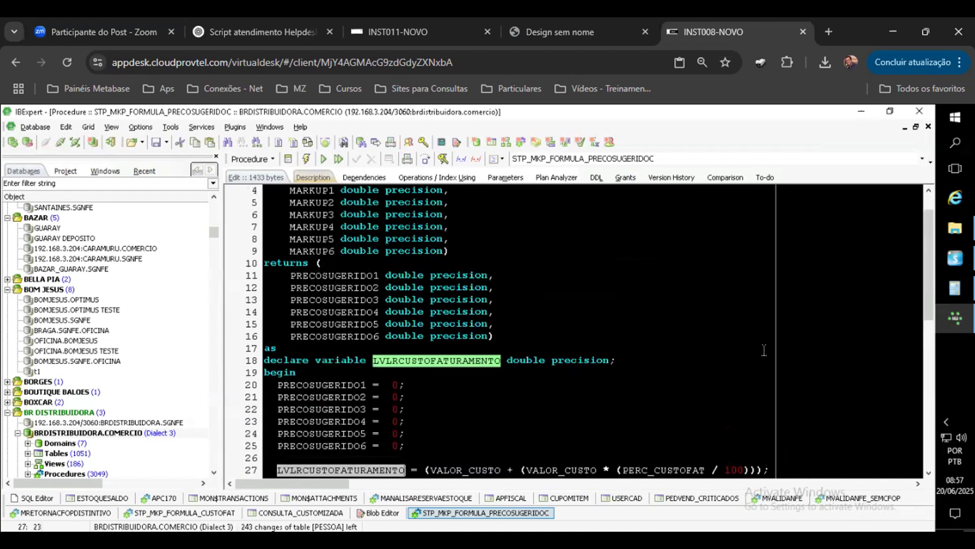
scroll(767, 351, down, 2)
scroll(767, 351, down, 4)
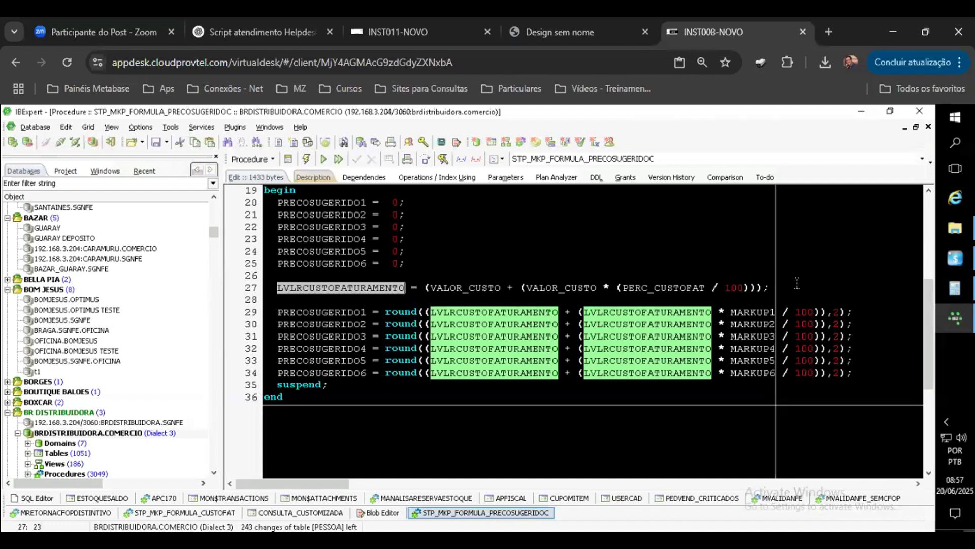
scroll(536, 275, up, 6)
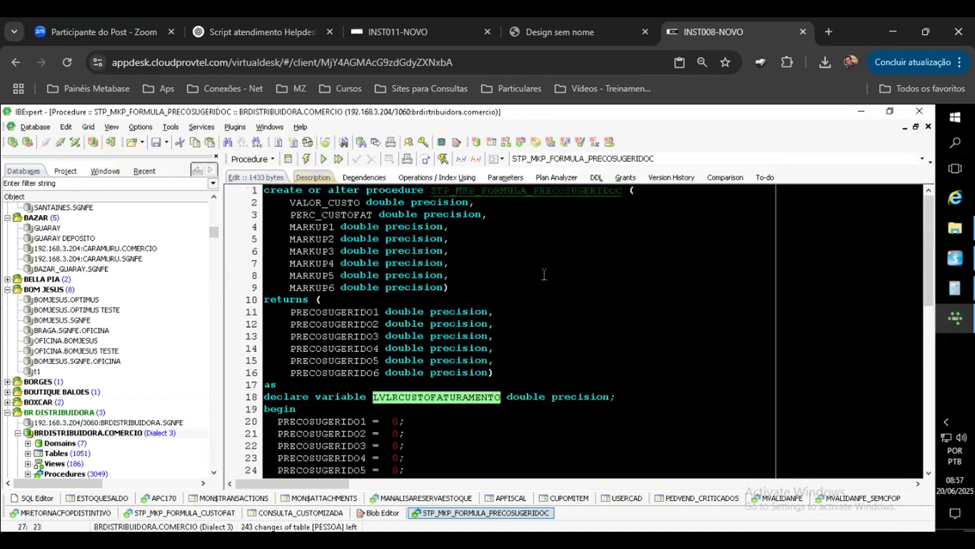
scroll(545, 274, down, 2)
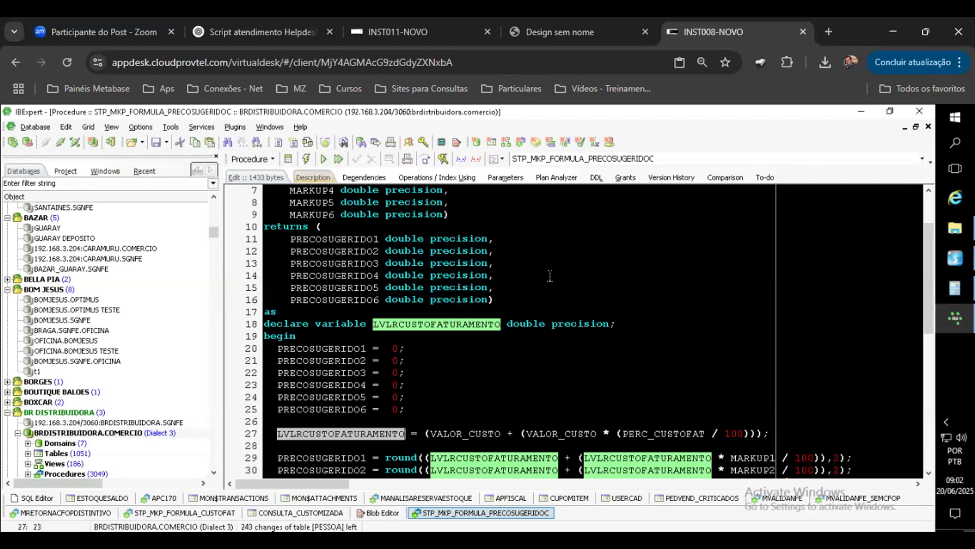
Step: Switch to the 'Design sem nome' markup presentation PDF in the browser
click(560, 35)
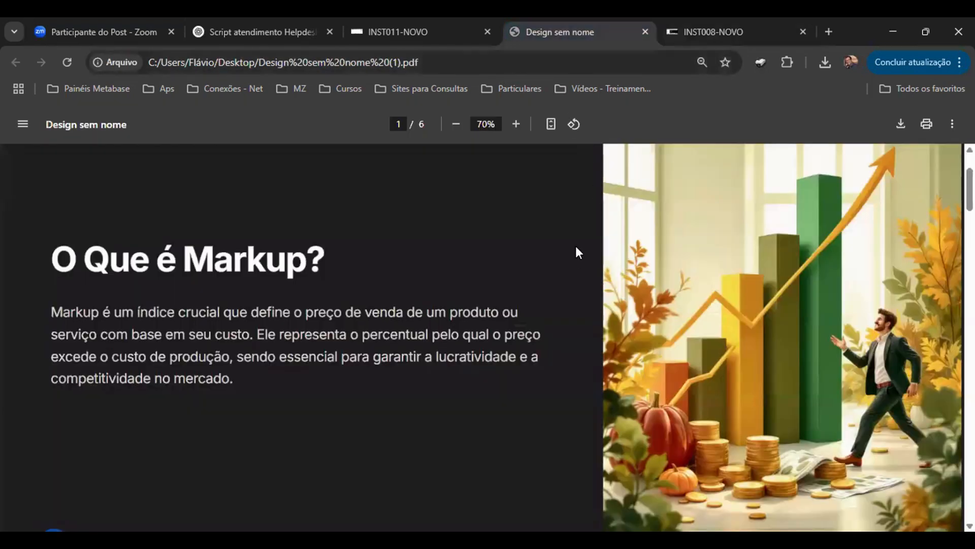